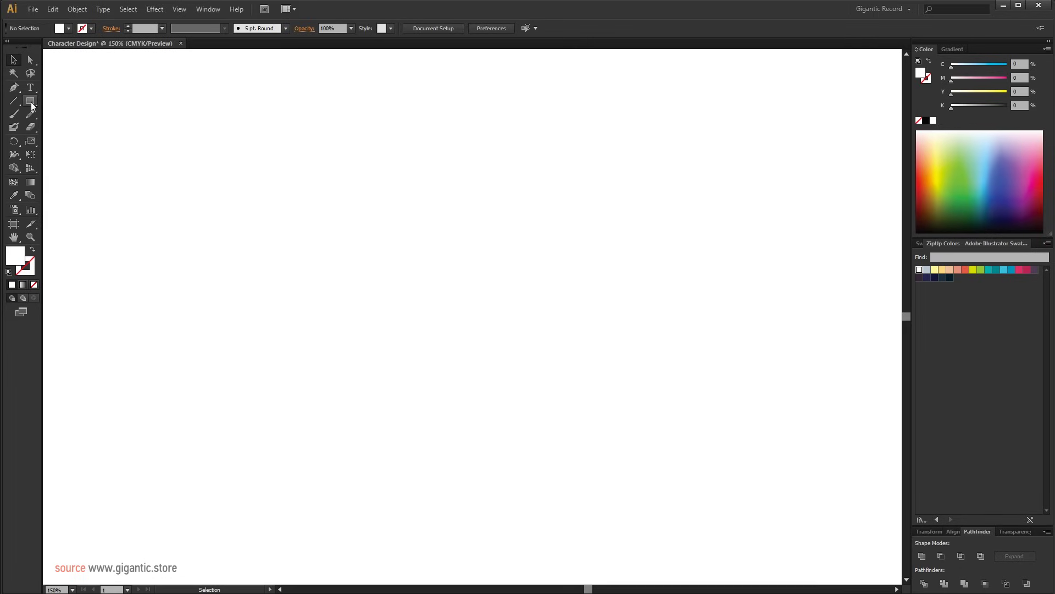
- Draw a peach-filled, fully rounded vertical rectangle about 94 by 176 px and shift it to the right
drag(31, 102, 77, 106)
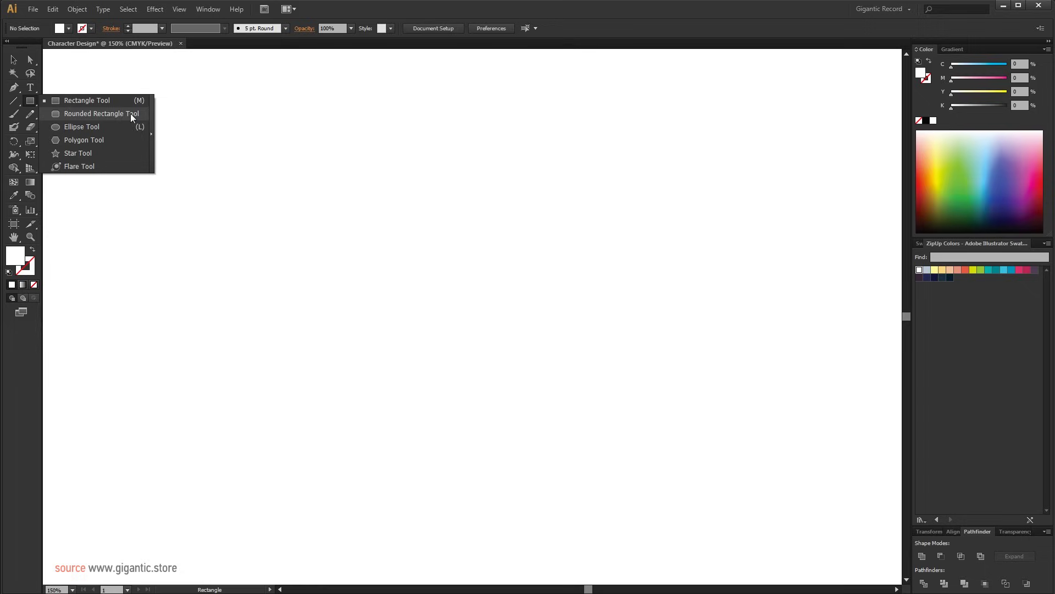
click(321, 160)
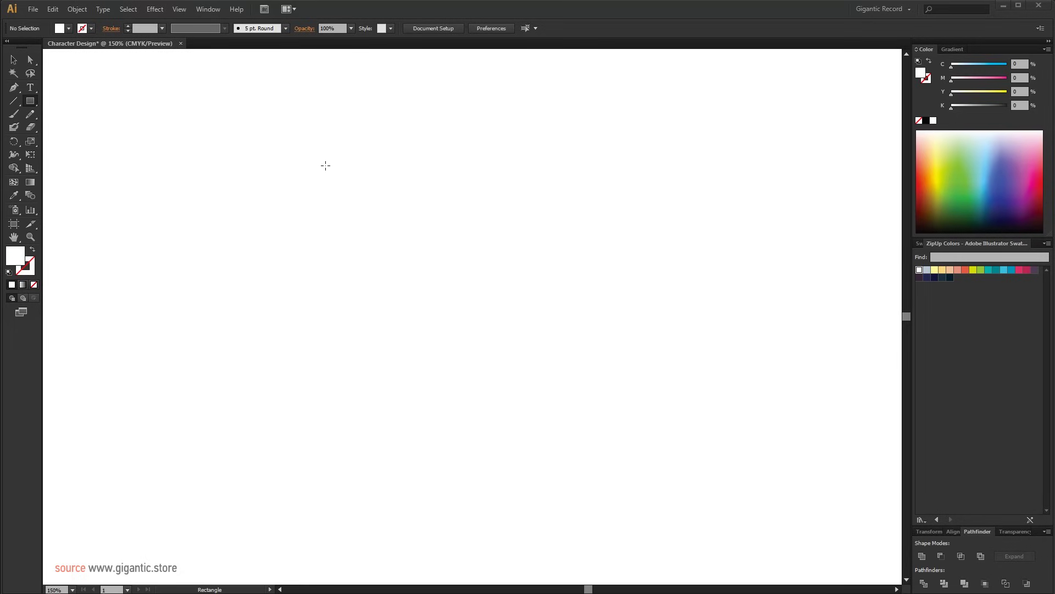
click(951, 270)
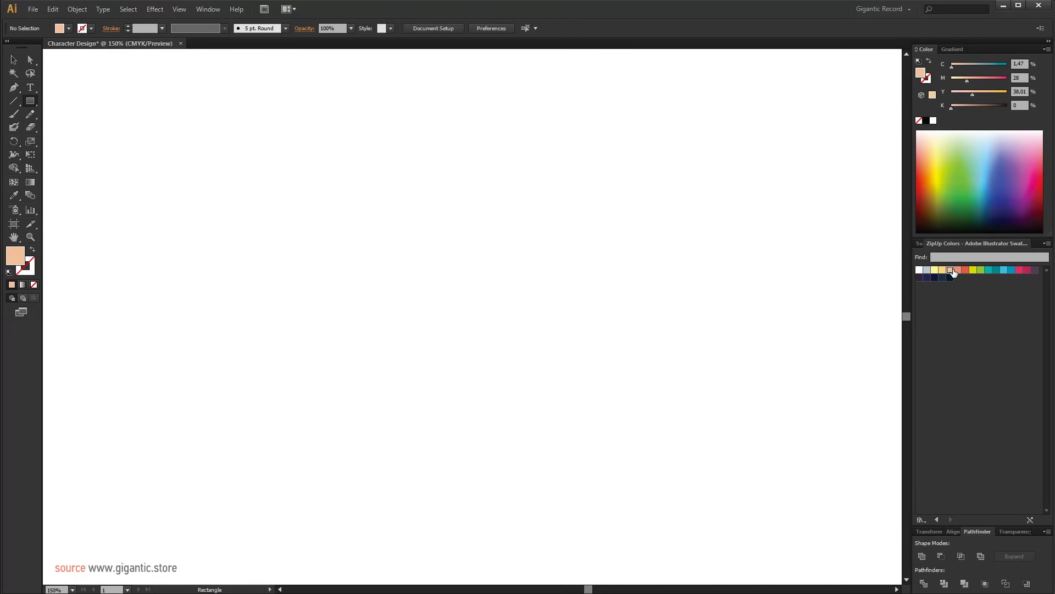
click(30, 101)
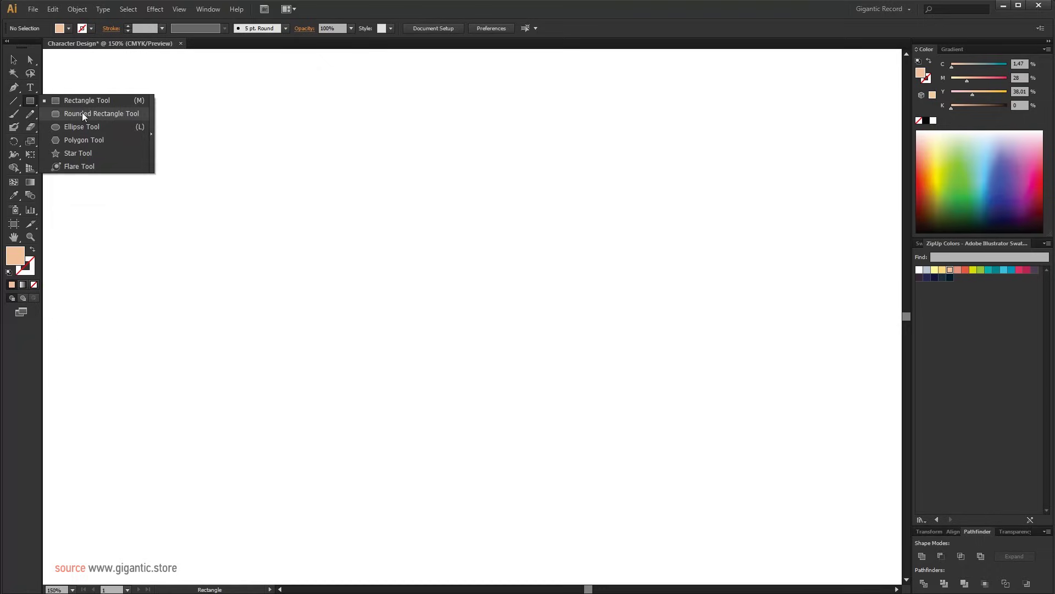
click(126, 114)
drag(446, 206, 523, 350)
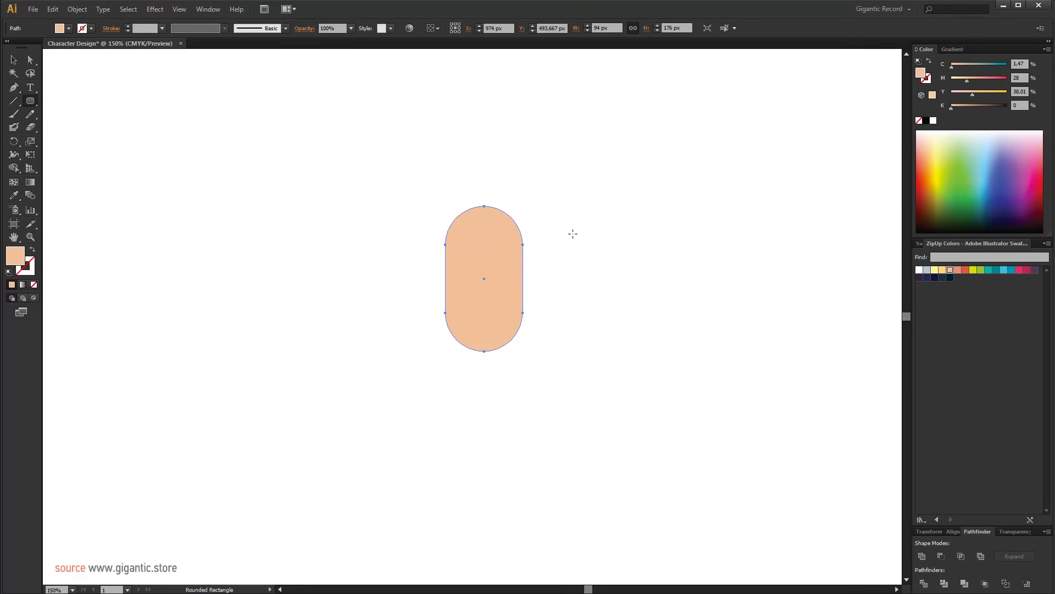
key(v)
drag(476, 255, 565, 245)
click(344, 243)
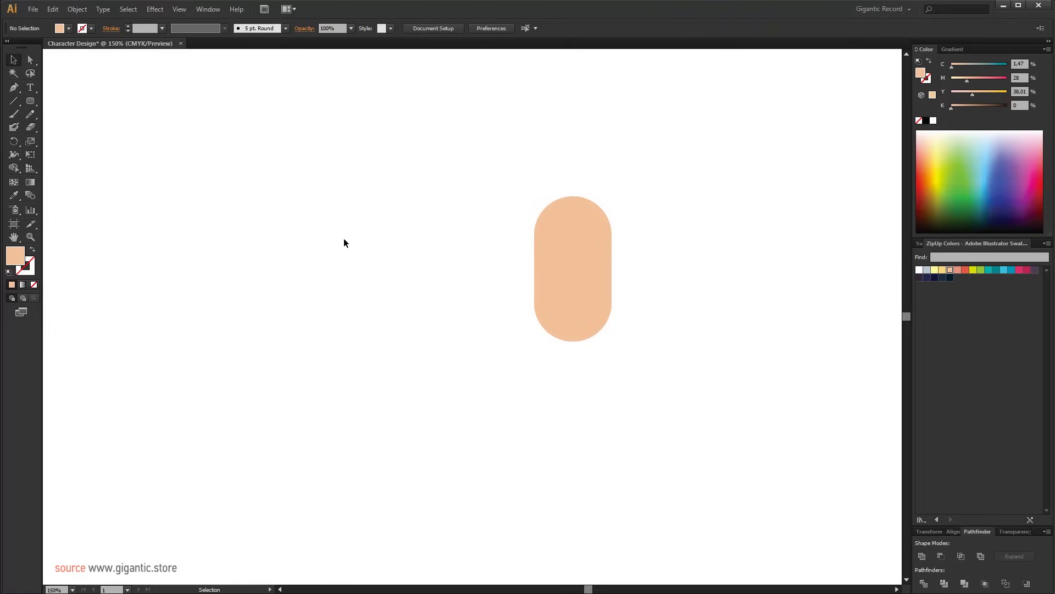
- Draw a circle about 95 px wide left of the peach shape and fill it with the darkest navy swatch
drag(31, 101, 71, 125)
drag(300, 253, 378, 331)
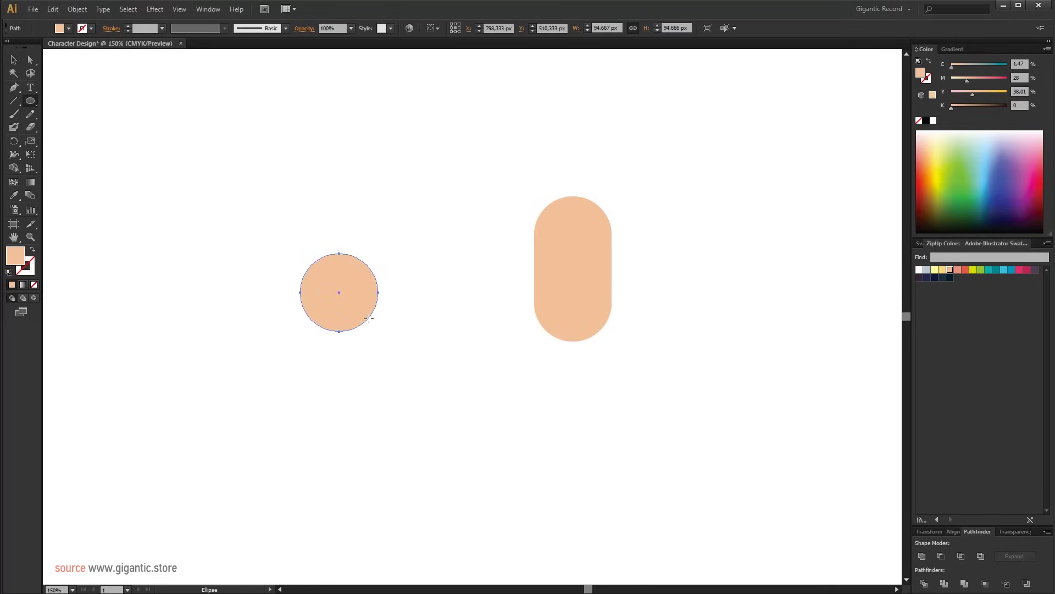
click(950, 277)
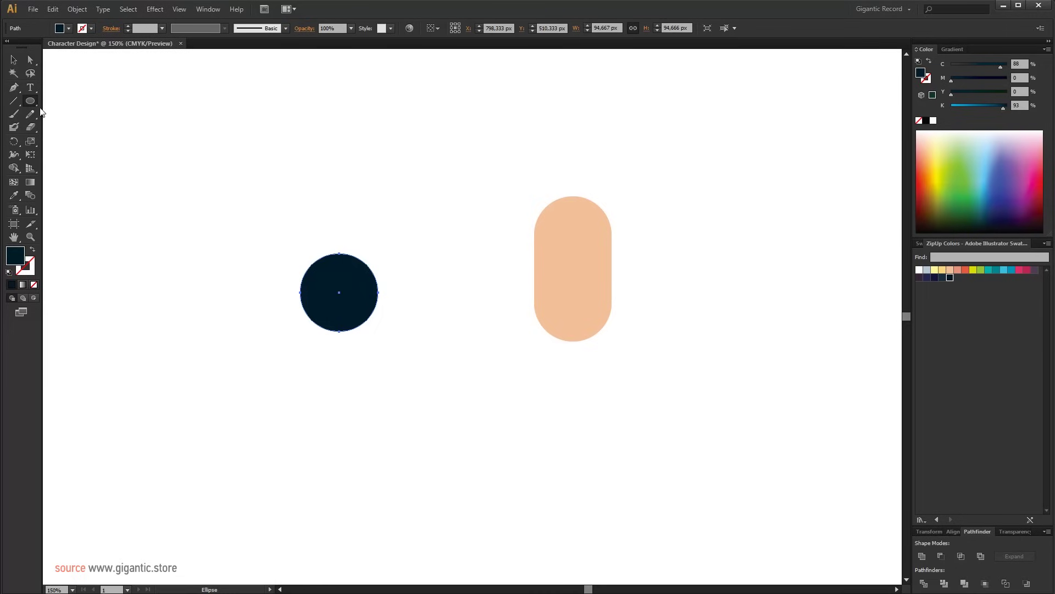
- Turn on Smart Guides and undo the trial rectangle drawn over the circle's upper part
drag(30, 102, 94, 102)
drag(226, 204, 423, 278)
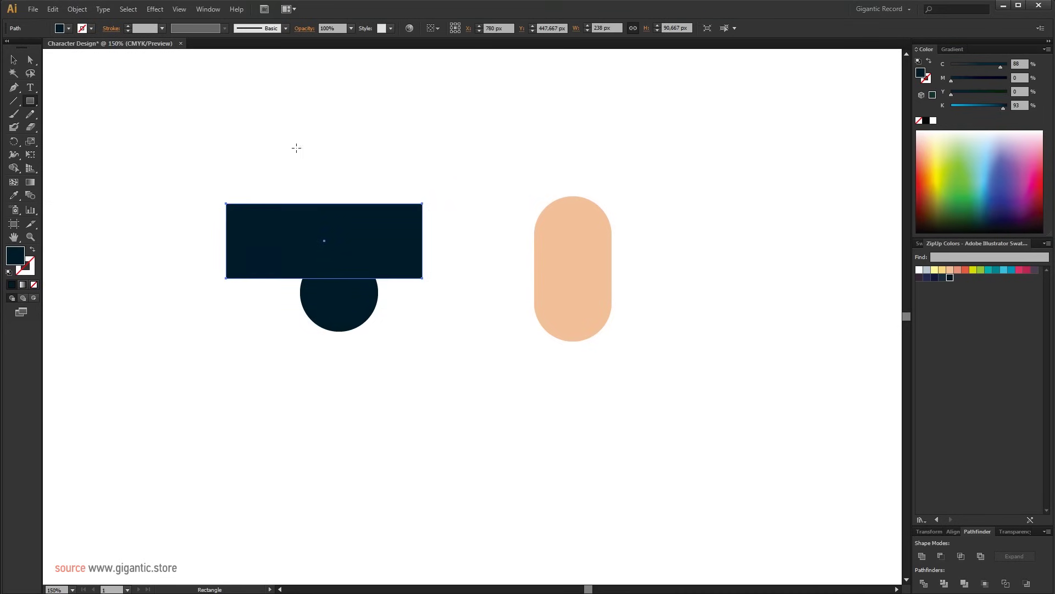
click(210, 12)
mouse_move(177, 15)
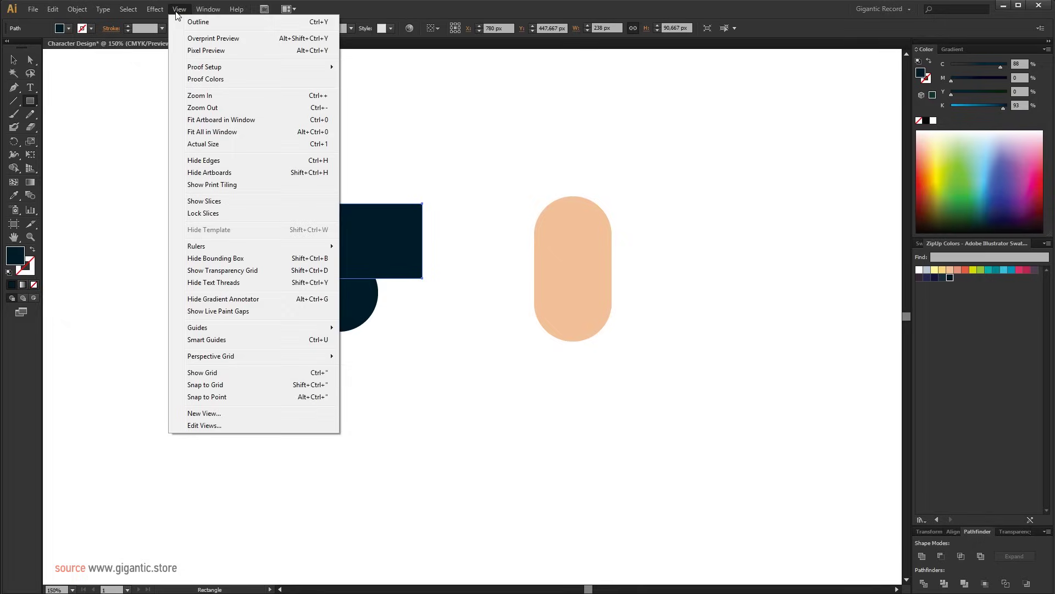
click(251, 341)
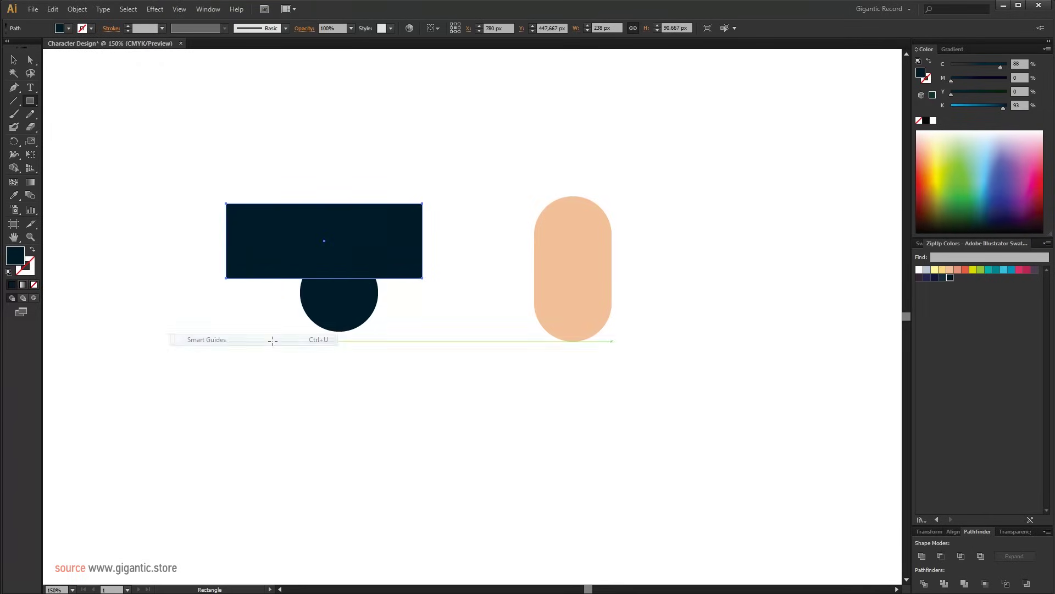
key(ctrl+z)
- Cut off the circle's upper half with a rectangle about 179 by 111 px using Minus Front, and move the half circle up and left
drag(242, 201, 390, 292)
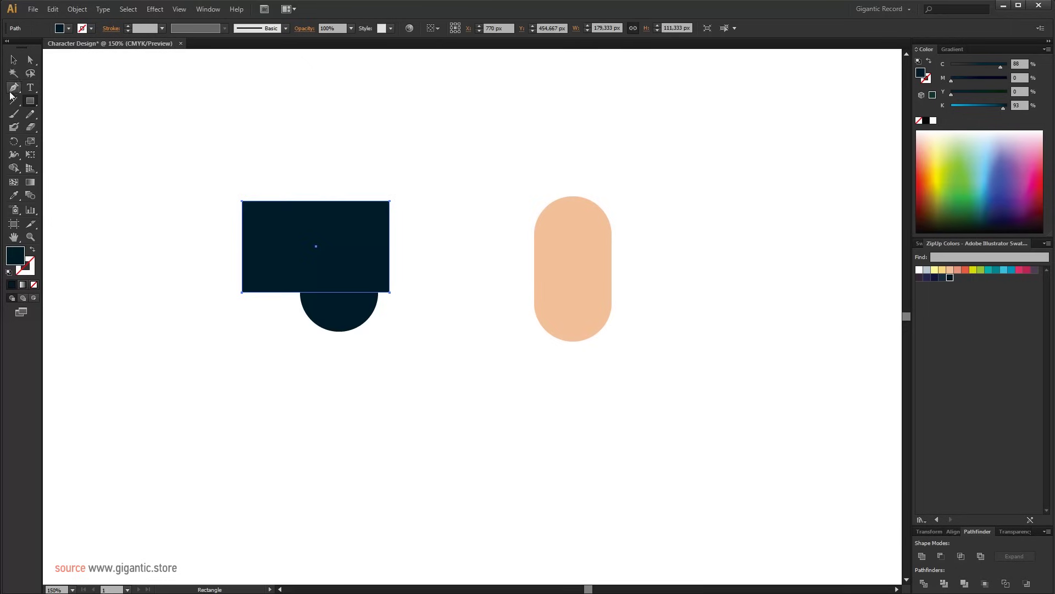
key(v)
drag(446, 210, 318, 326)
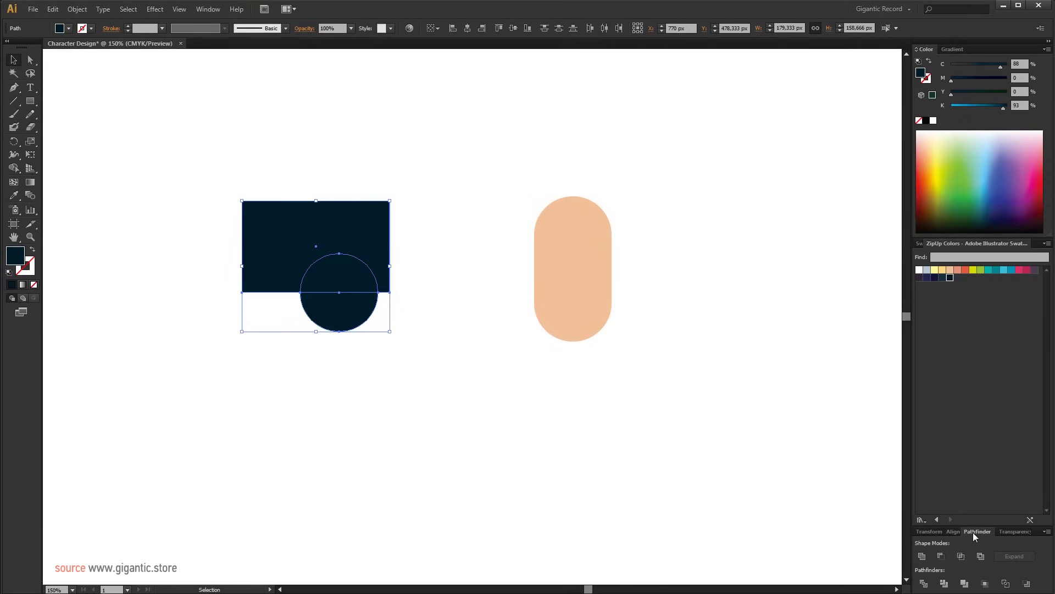
click(942, 557)
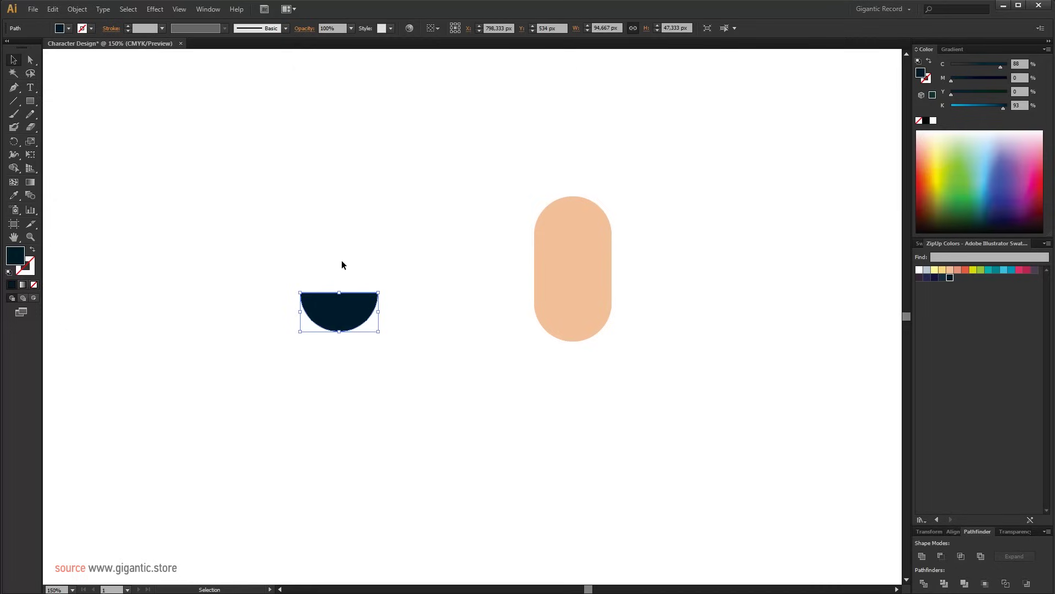
drag(358, 304, 320, 226)
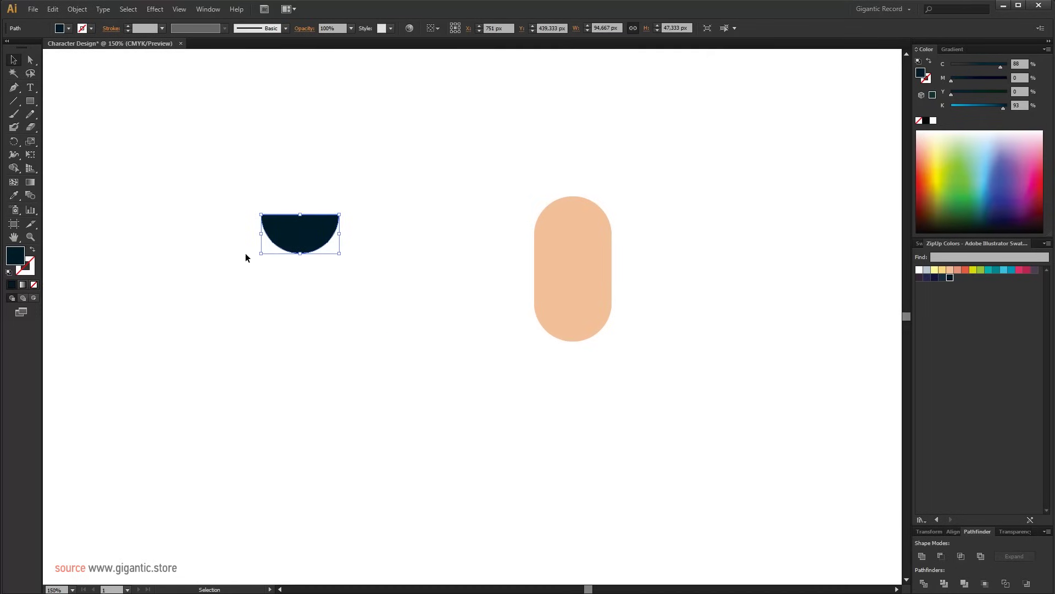
- Draw a vertical navy bar about 44 by 257 px left of the half circle and duplicate it to its right
click(31, 100)
drag(115, 110, 152, 323)
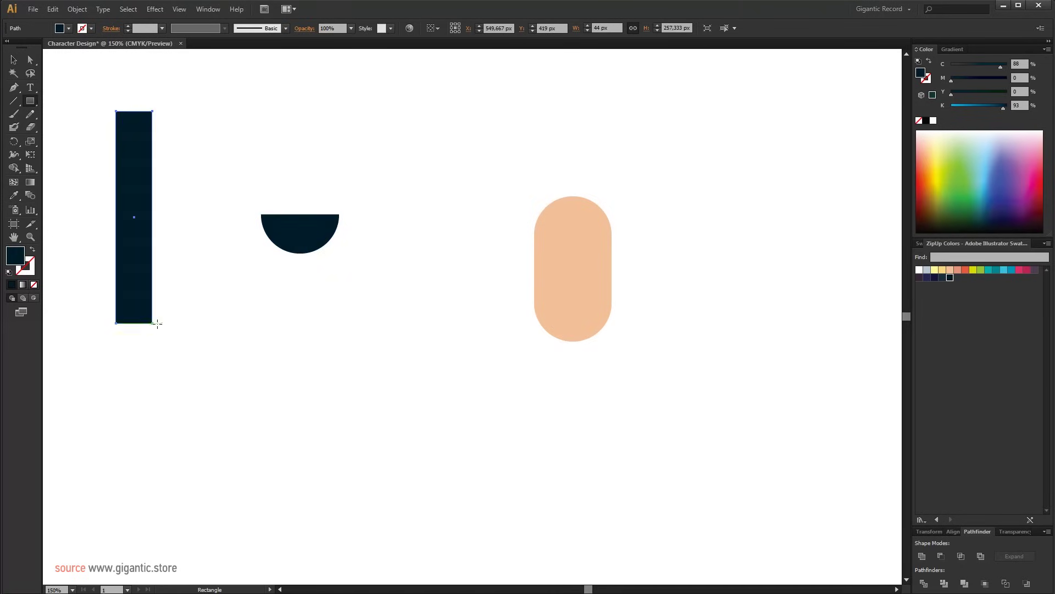
click(14, 60)
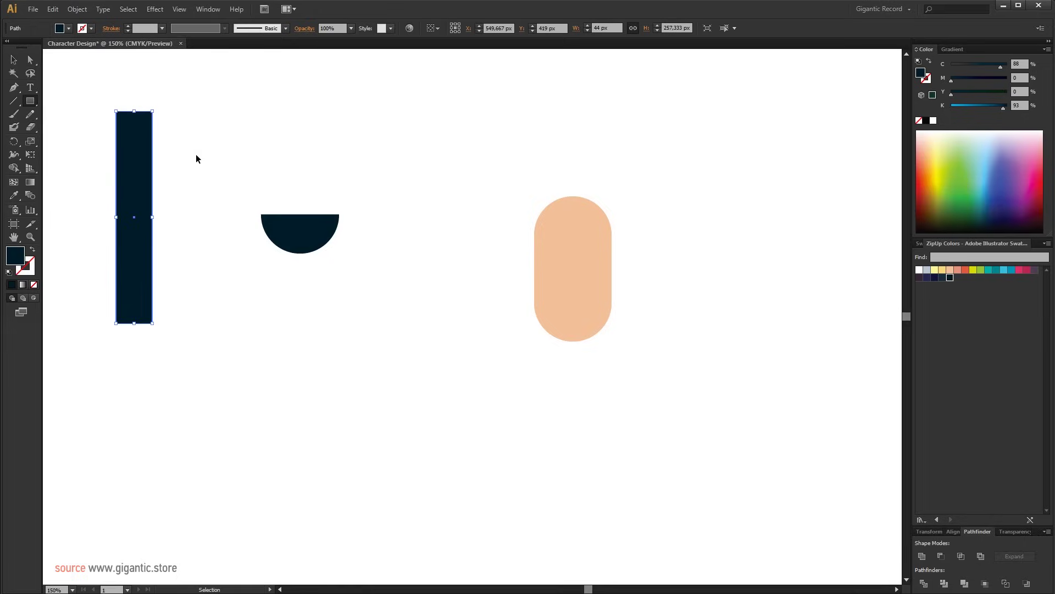
key(m)
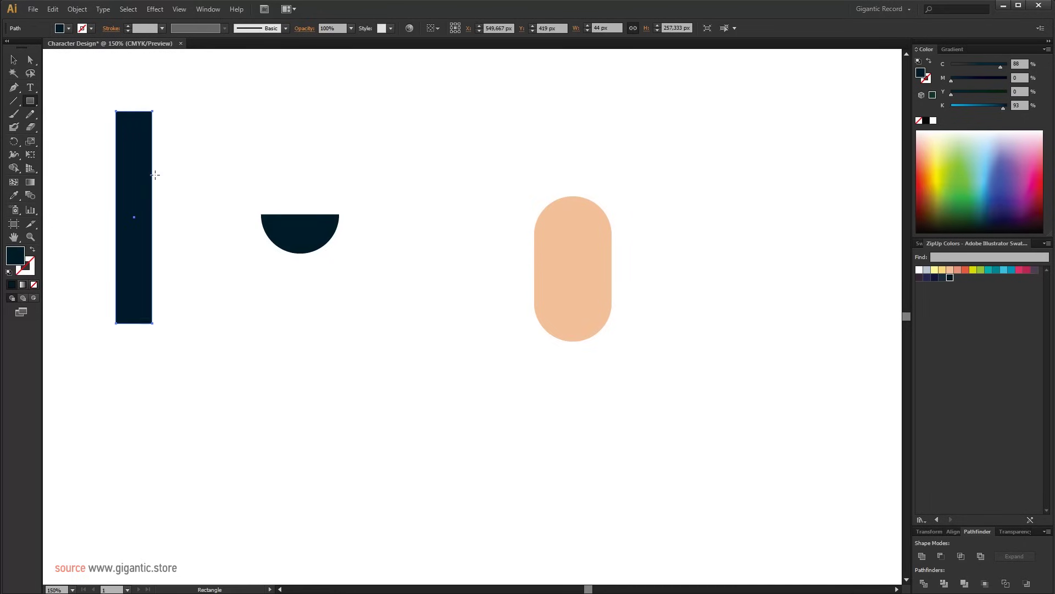
click(14, 59)
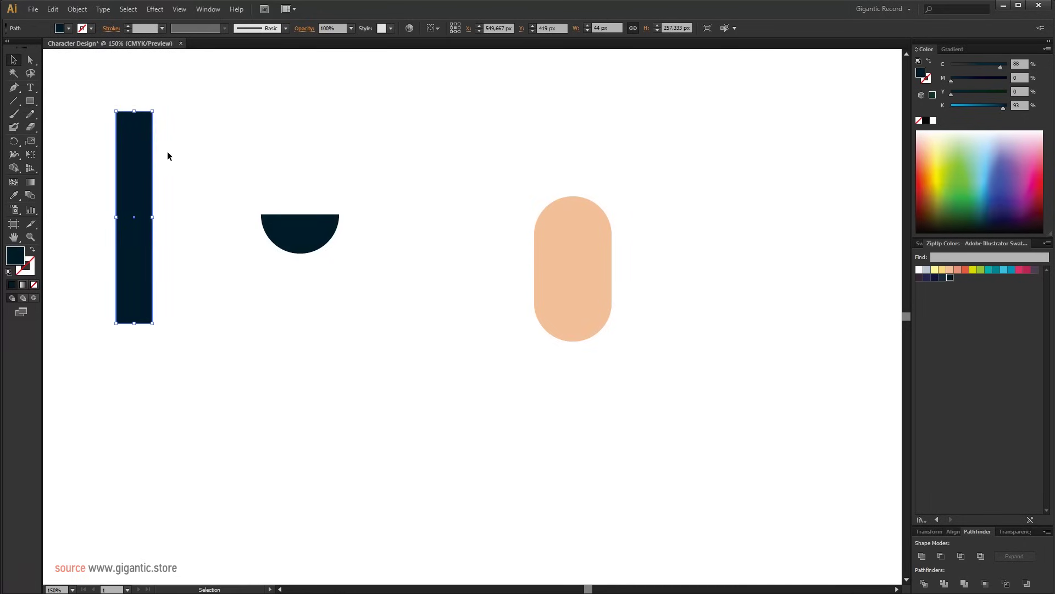
key(a)
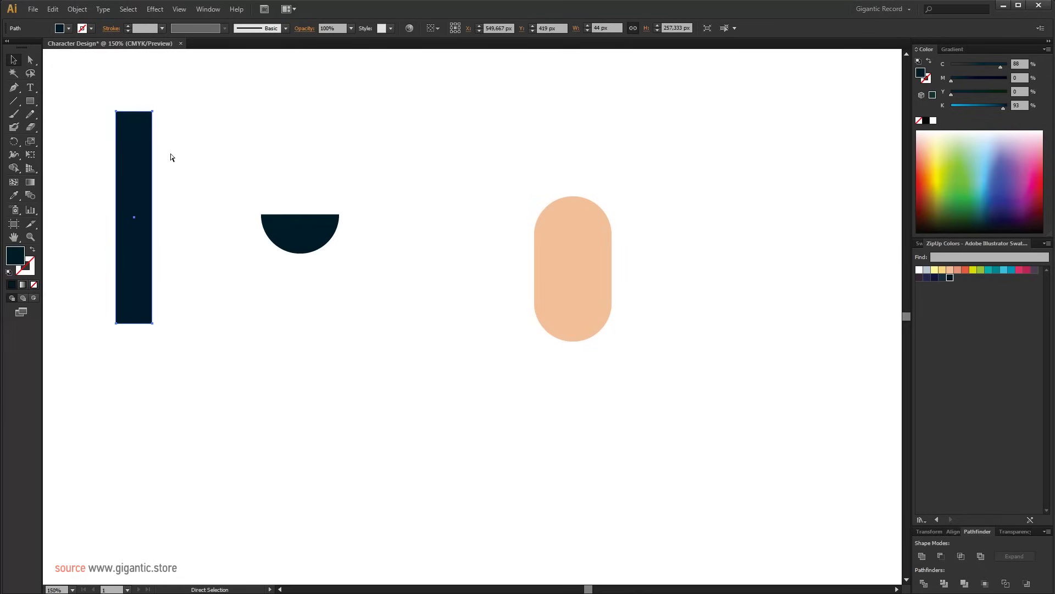
click(184, 167)
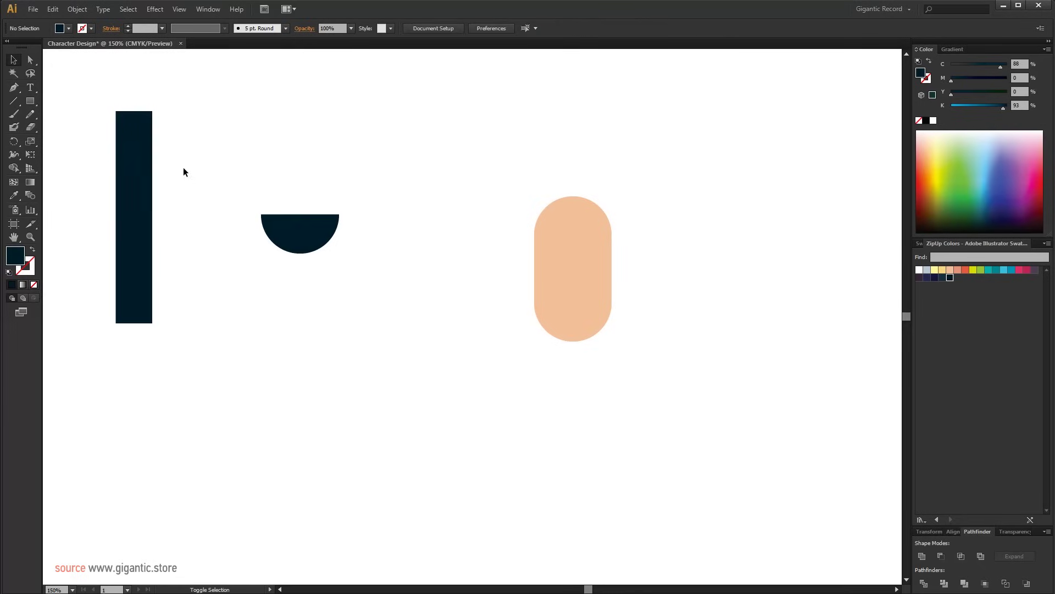
key(v)
drag(147, 172, 202, 173)
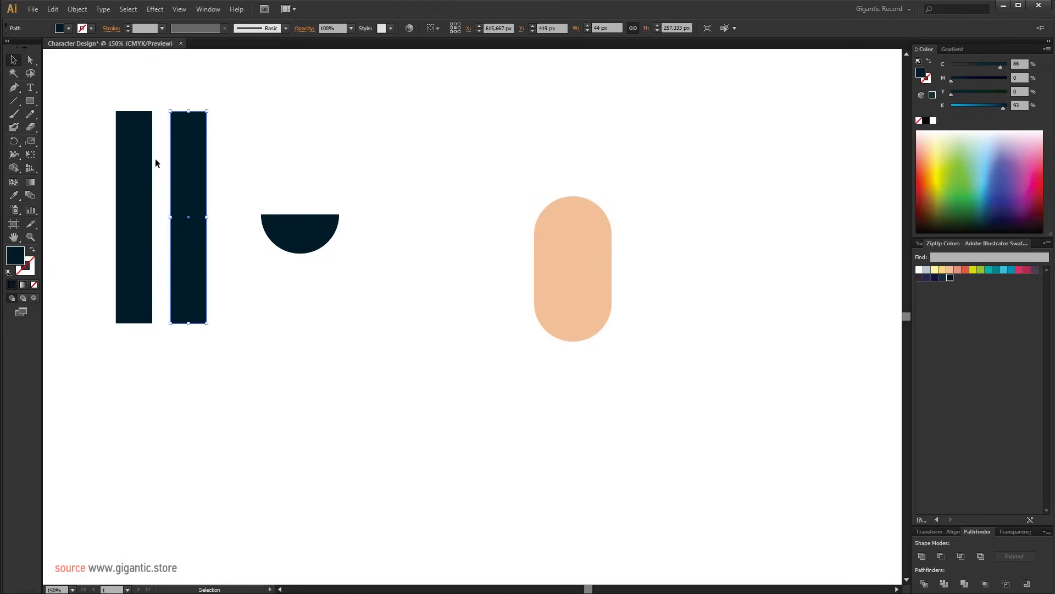
- Remove the extra bar copy and narrow the second bar to about 17 px, placed close beside the wide bar
drag(187, 209, 470, 308)
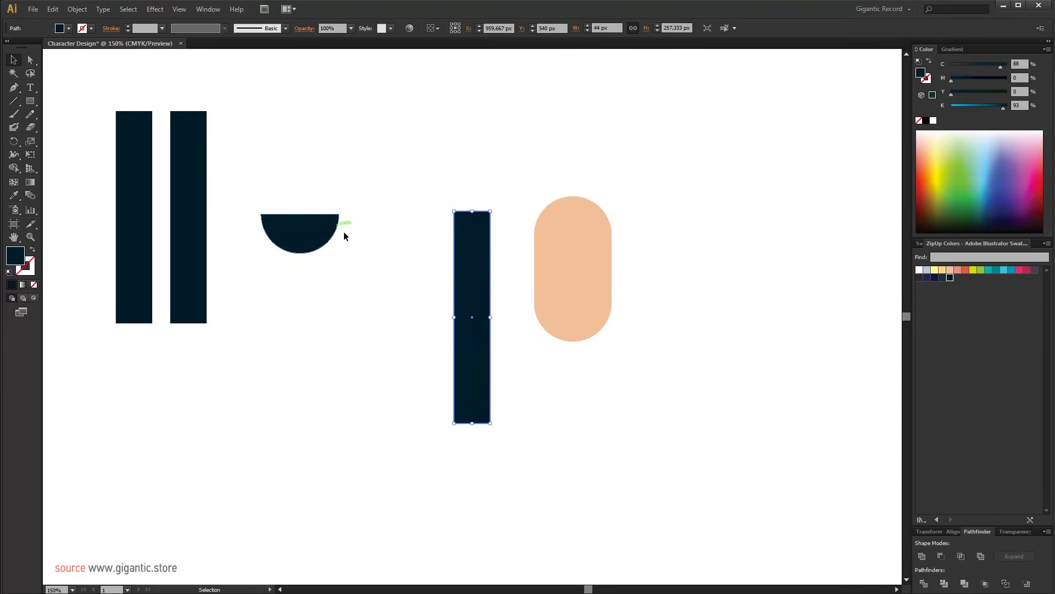
key(Delete)
drag(197, 194, 174, 216)
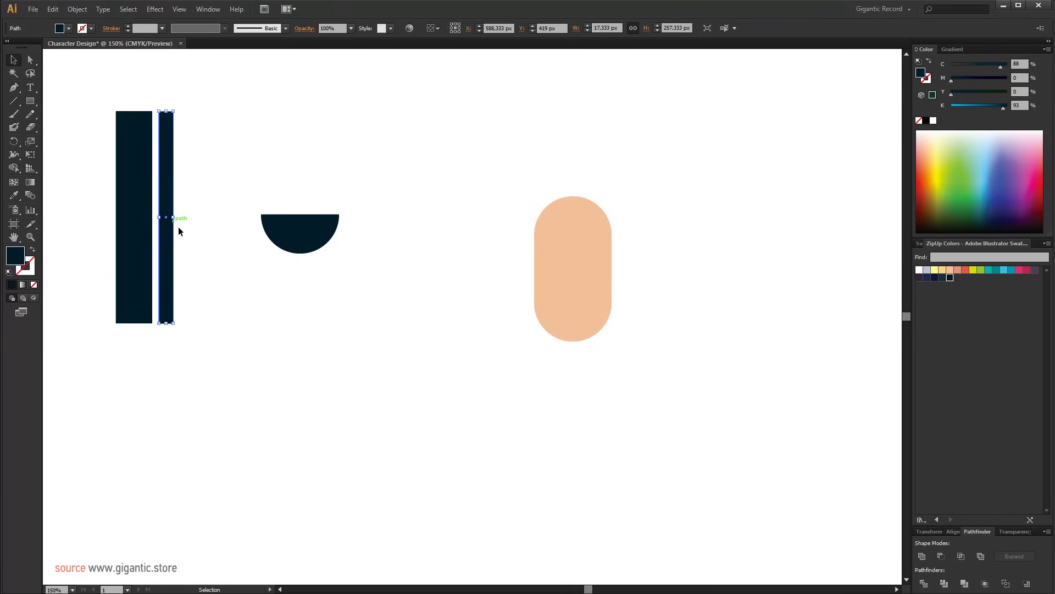
- Rotate the wide and narrow bars together 45° clockwise
shift+click(123, 199)
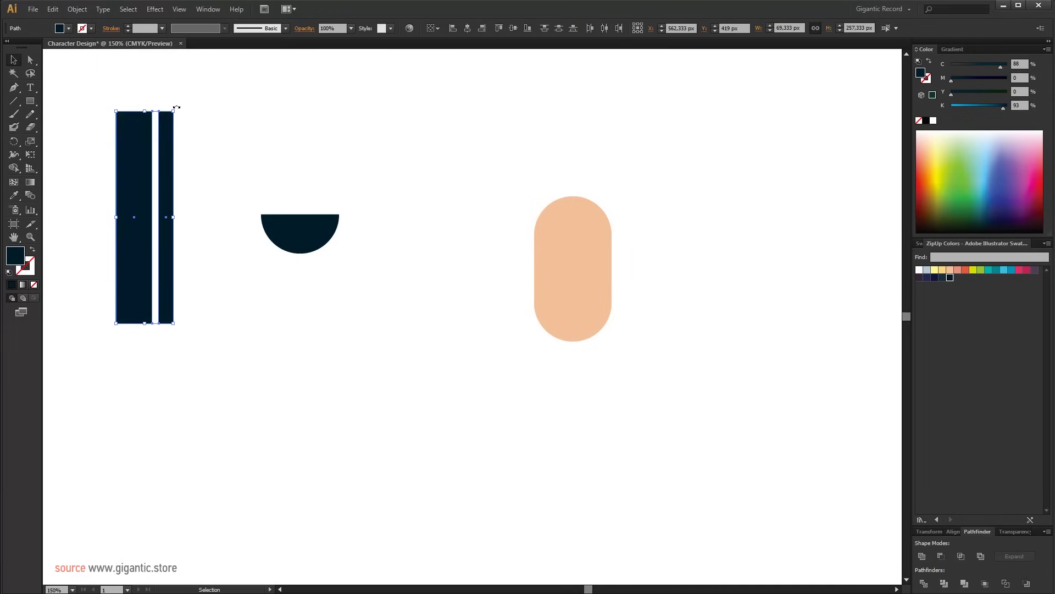
drag(177, 107, 224, 143)
key(ctrl+z)
drag(178, 106, 233, 133)
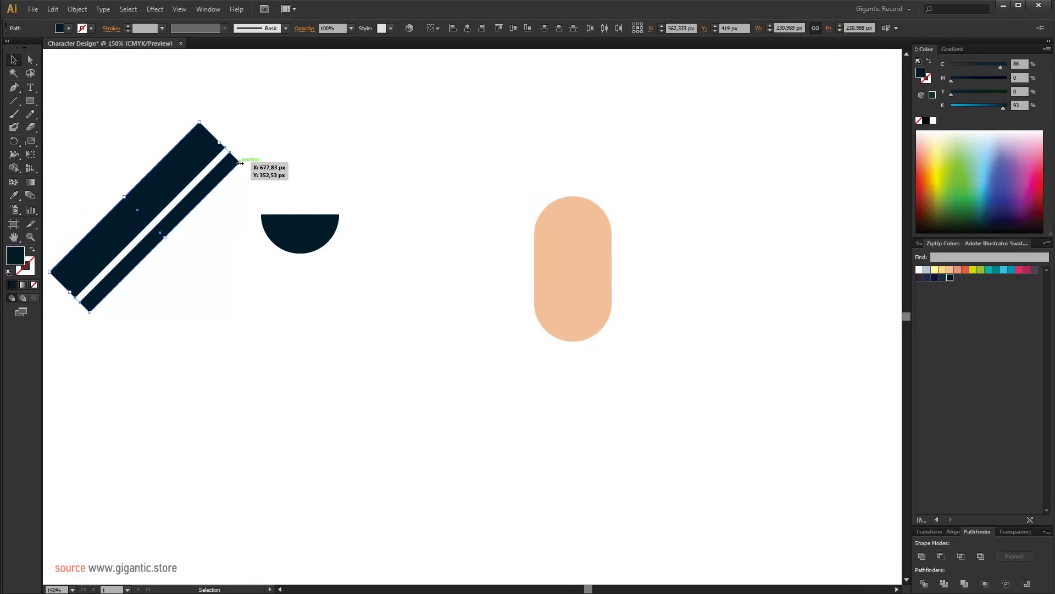
- Scale the two diagonal bars down to about 135 px across, place them over the half circle and fill them blue (C 67, K 50)
drag(240, 164, 315, 210)
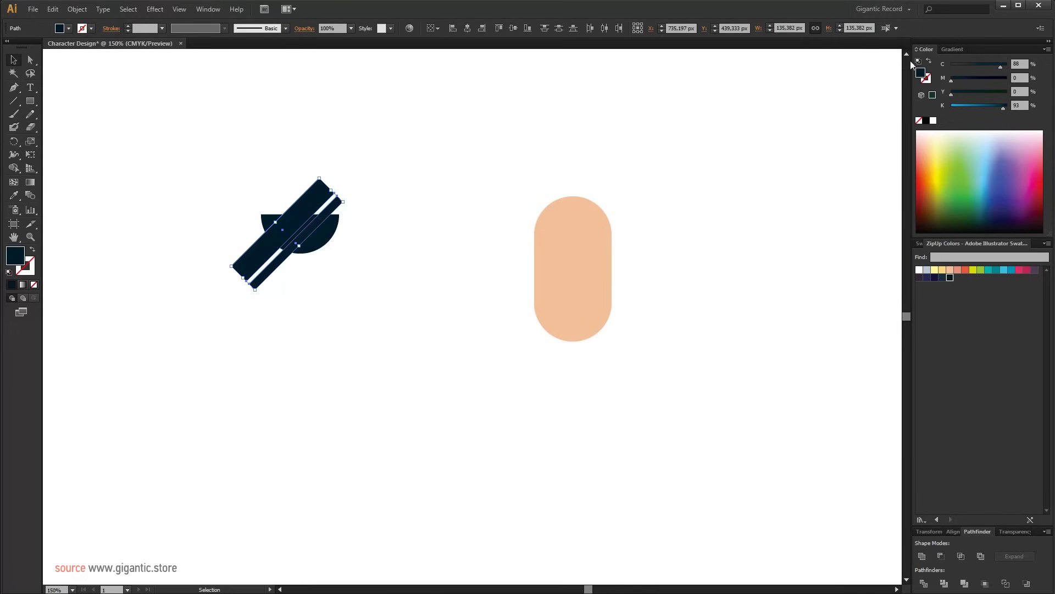
click(981, 106)
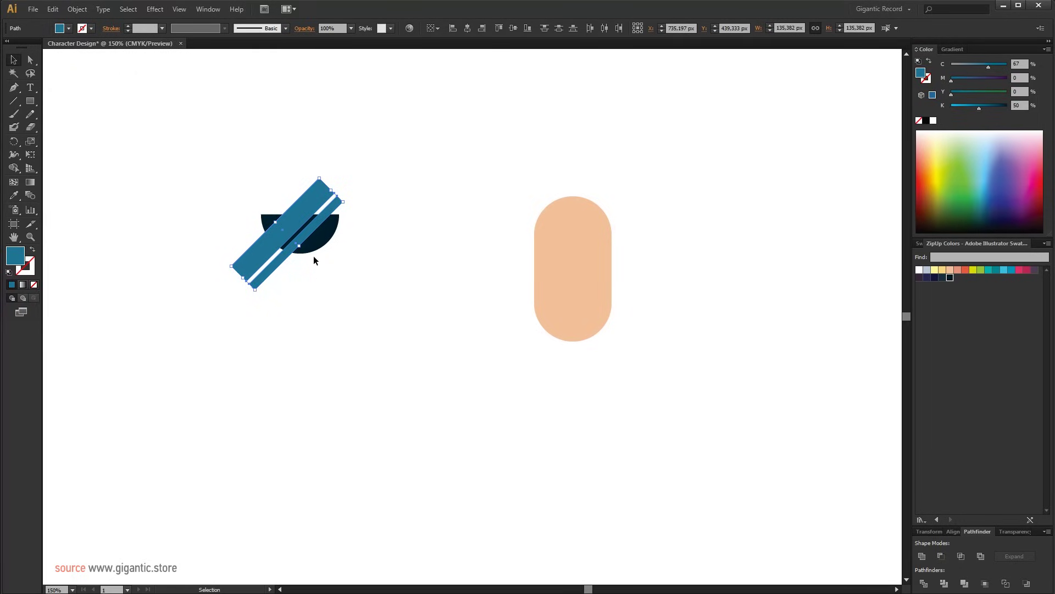
click(322, 295)
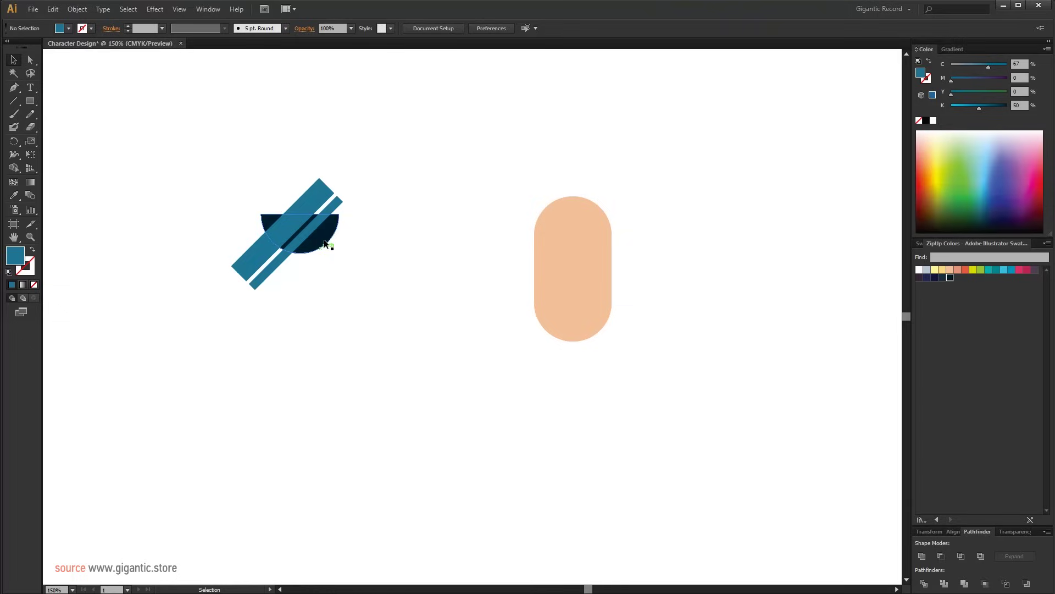
- Divide the half circle and both diagonal bars with Pathfinder and ungroup the resulting pieces
drag(382, 158, 219, 295)
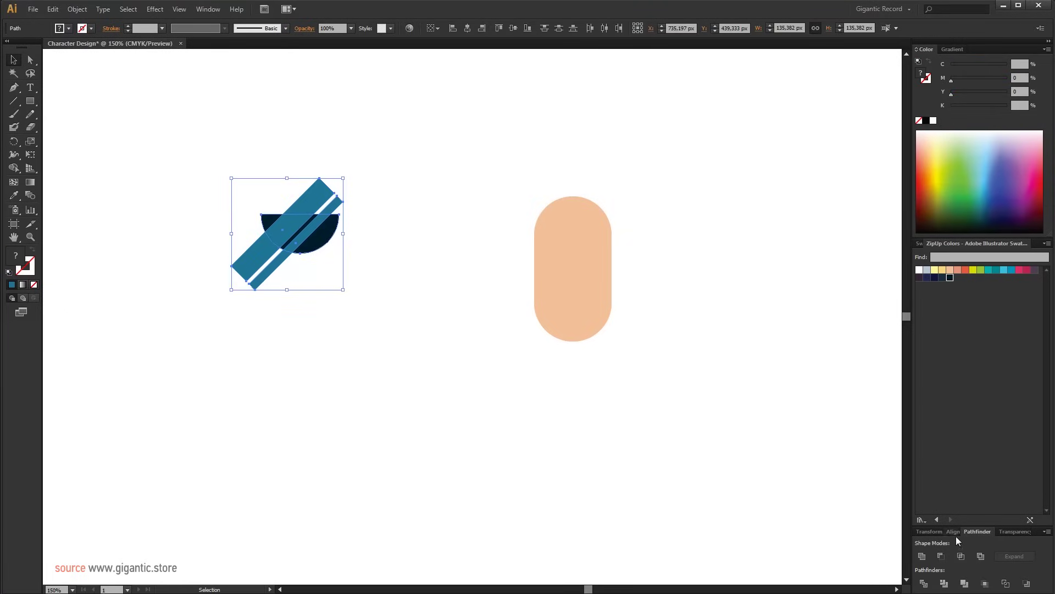
click(923, 584)
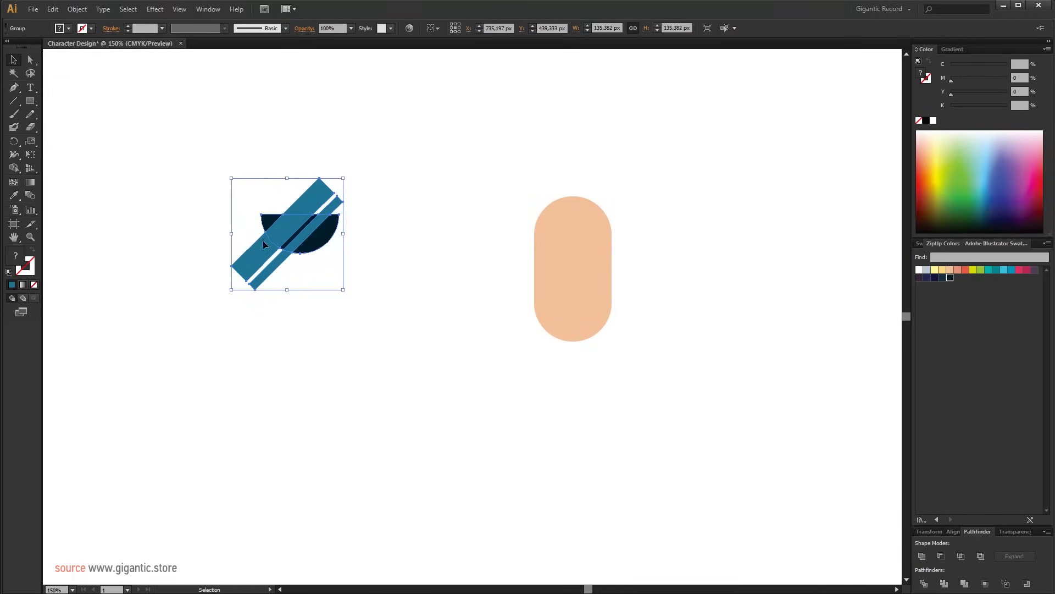
right_click(296, 223)
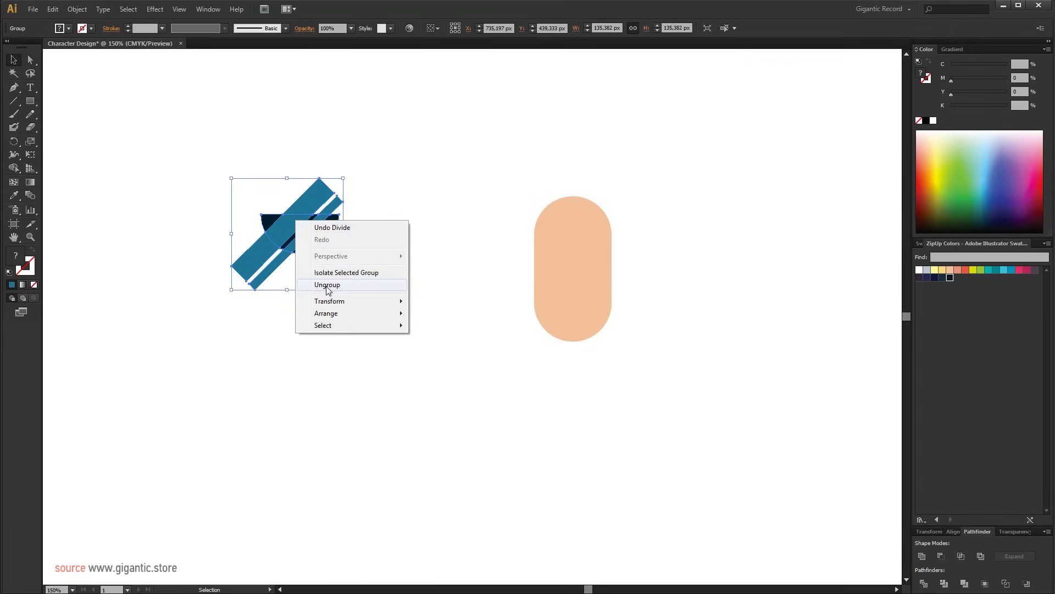
click(308, 285)
- Delete the bar pieces that extend above and below the half circle
drag(365, 167, 303, 199)
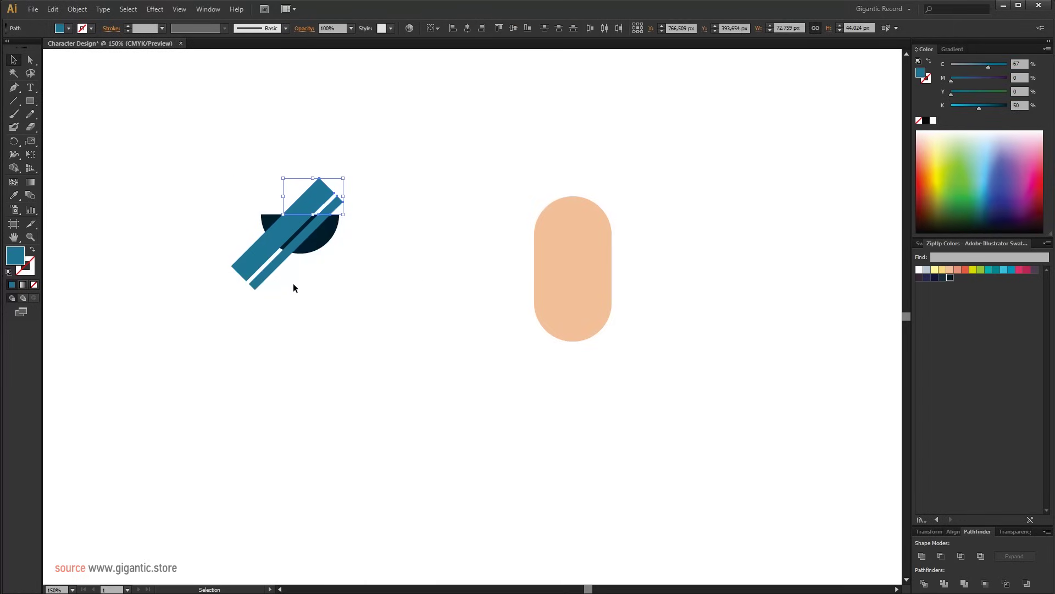
key(Delete)
drag(295, 285, 235, 254)
key(Delete)
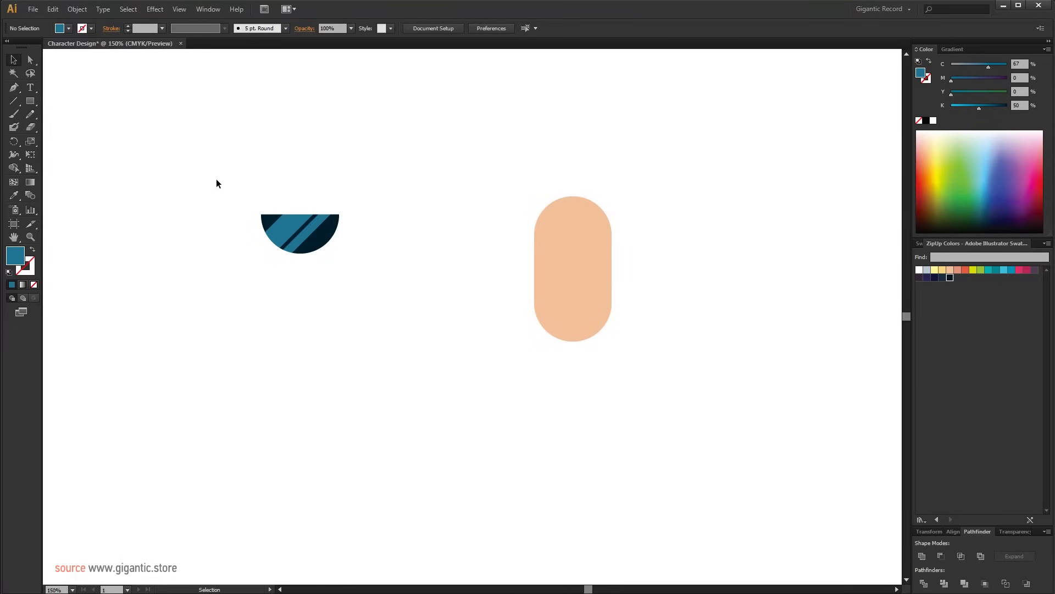
- Group the striped half-circle pieces and place a duplicate of the group beside it as the second sunglasses lens
drag(216, 180, 354, 256)
right_click(315, 233)
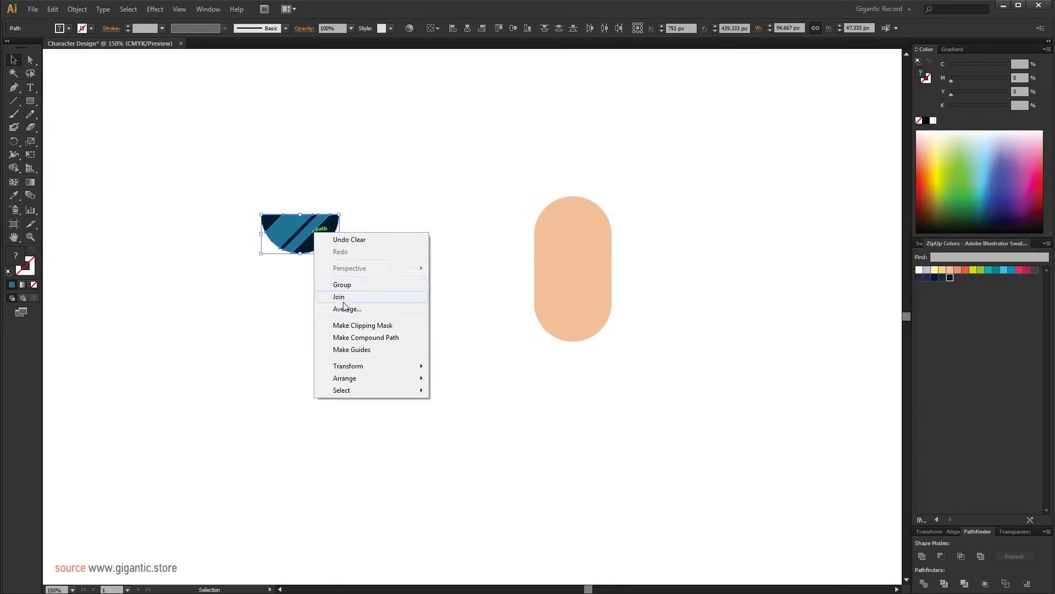
click(345, 284)
click(358, 292)
click(318, 237)
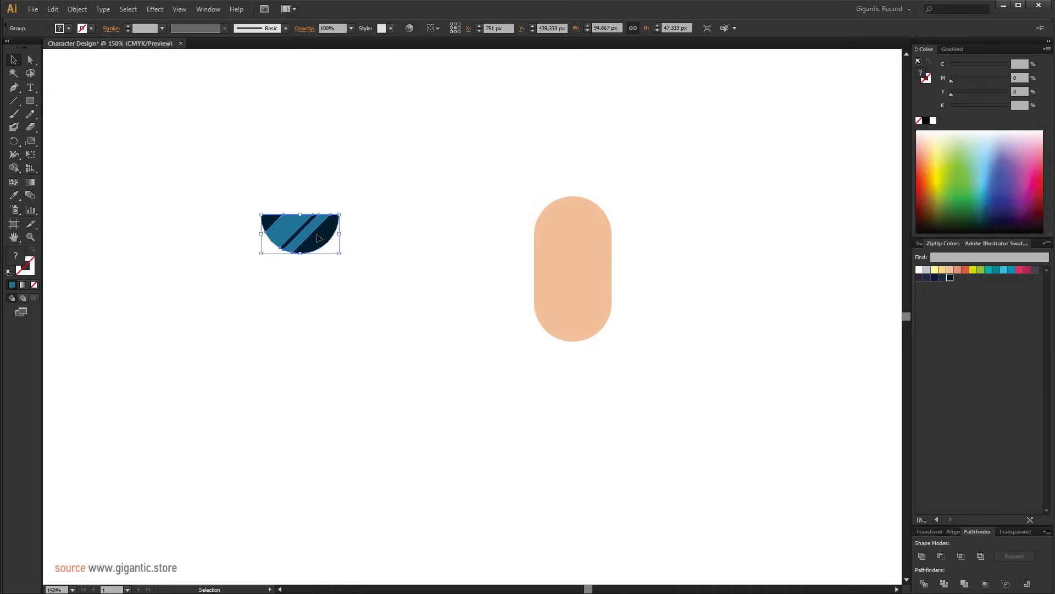
drag(303, 227, 391, 241)
click(407, 312)
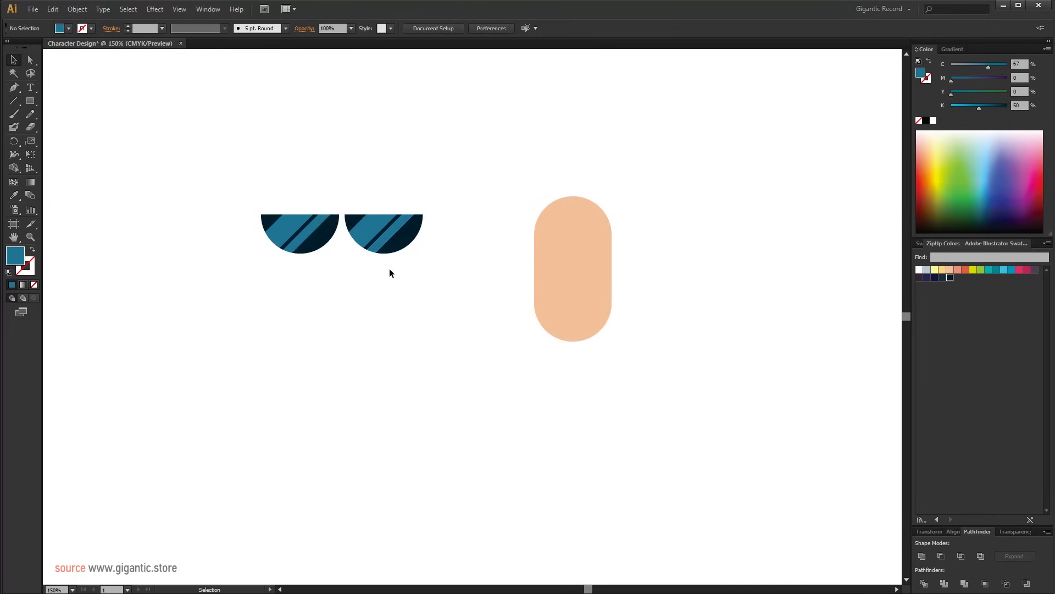
- Draw a dark navy bar about 231 × 11 px along the lenses' upper edge, extending past the second lens, and send it to the back
click(950, 277)
click(34, 101)
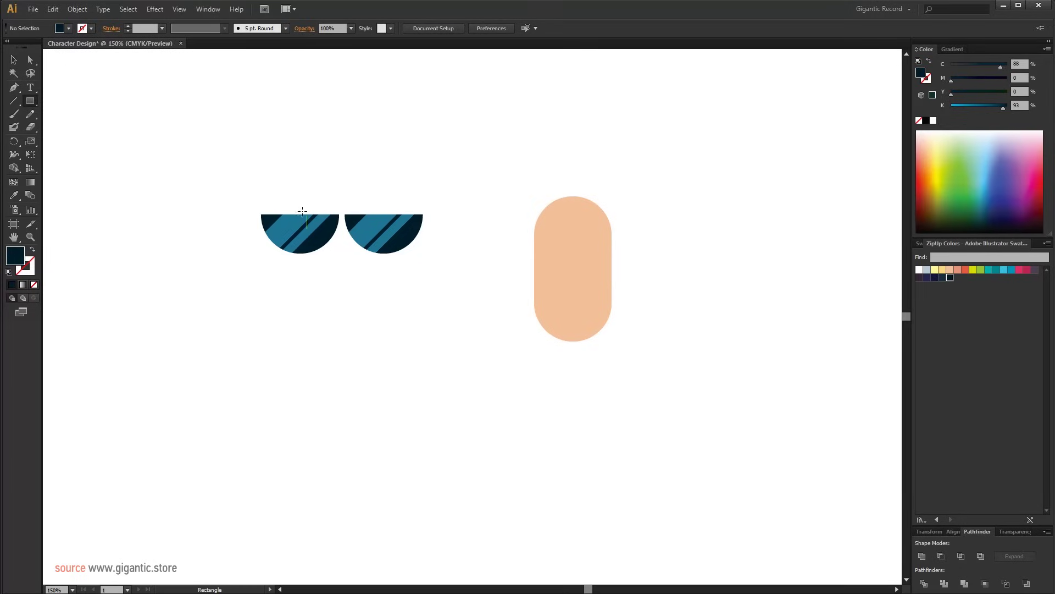
drag(295, 214, 485, 223)
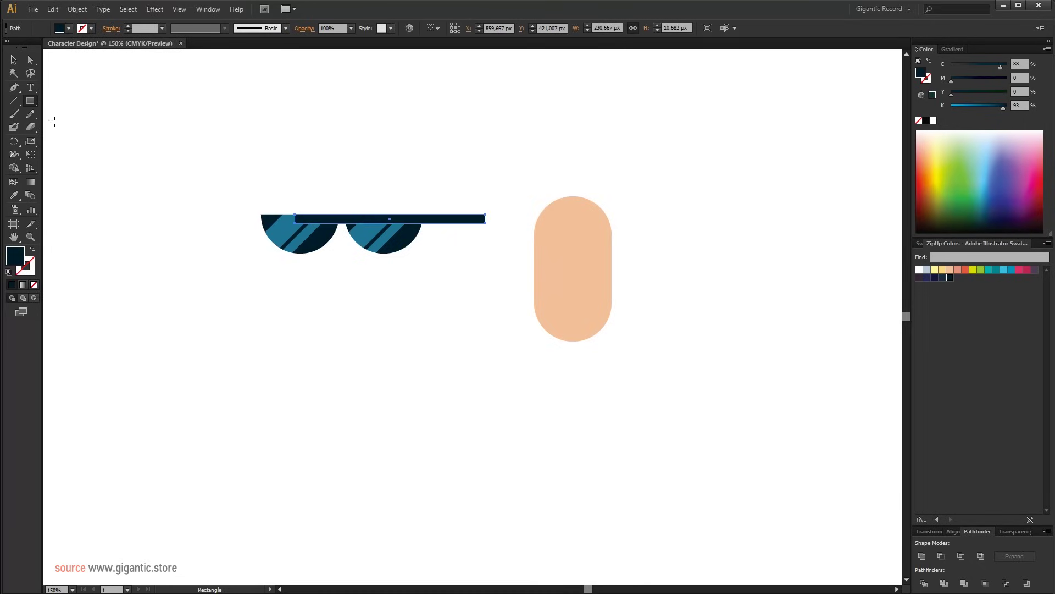
click(13, 61)
click(177, 280)
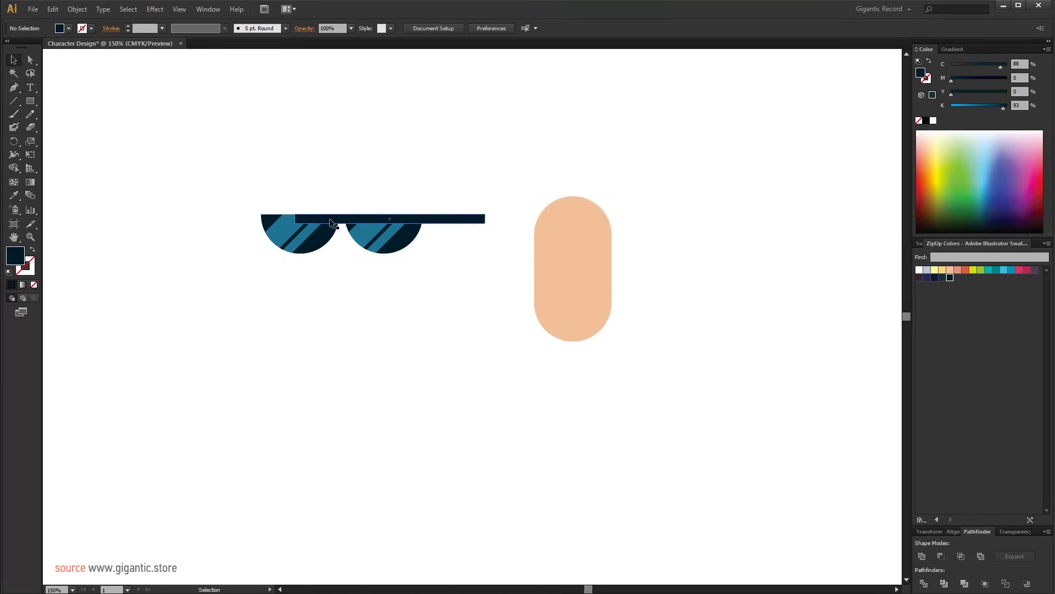
right_click(446, 219)
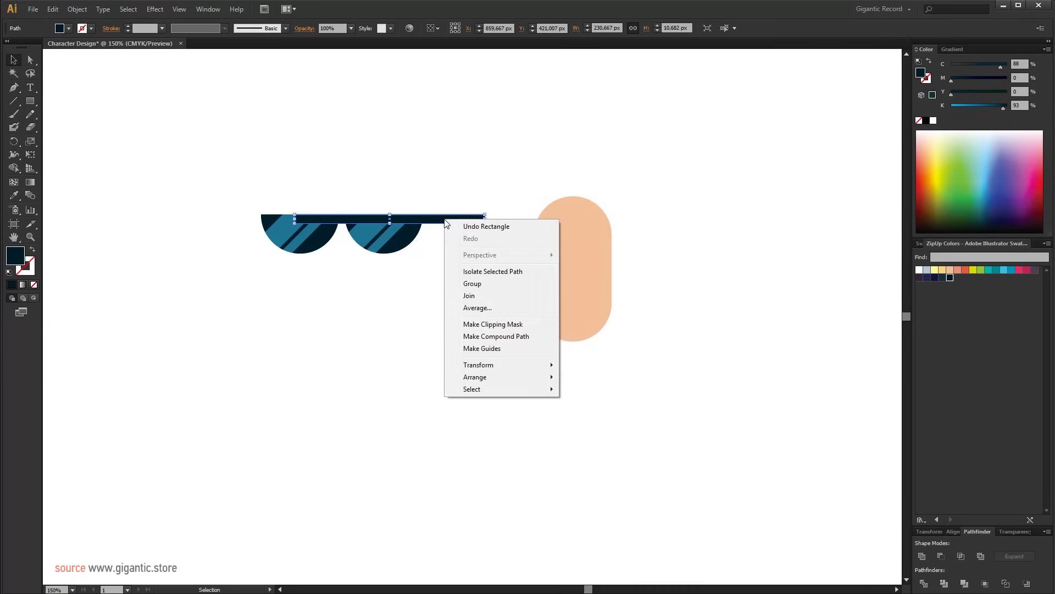
mouse_move(481, 378)
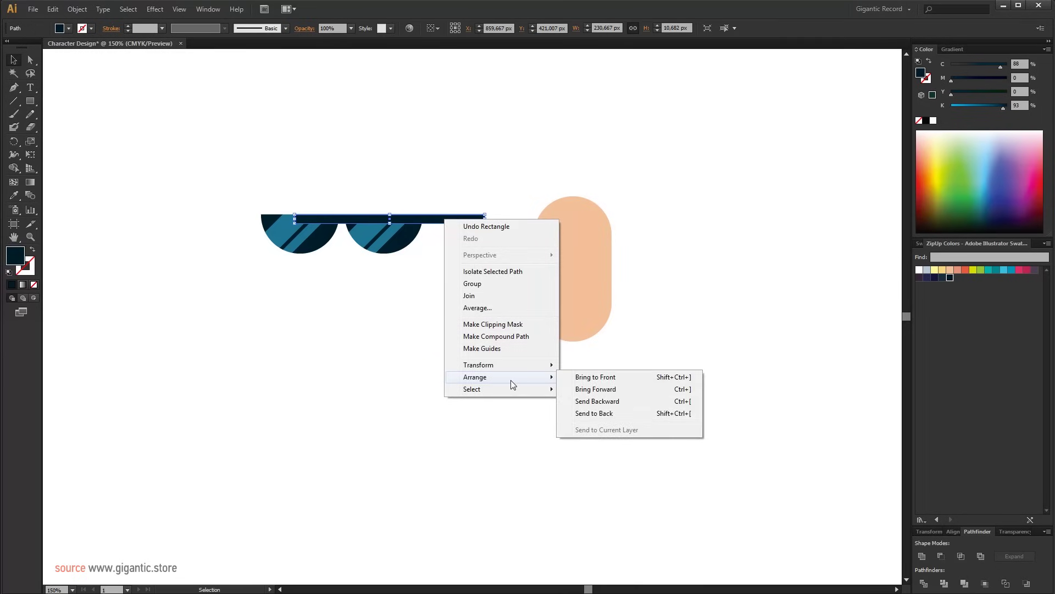
click(598, 413)
- Group both lenses and the bar, scale the sunglasses down and place them over the upper face, overhanging its front edge
key(a)
drag(483, 163, 258, 259)
key(v)
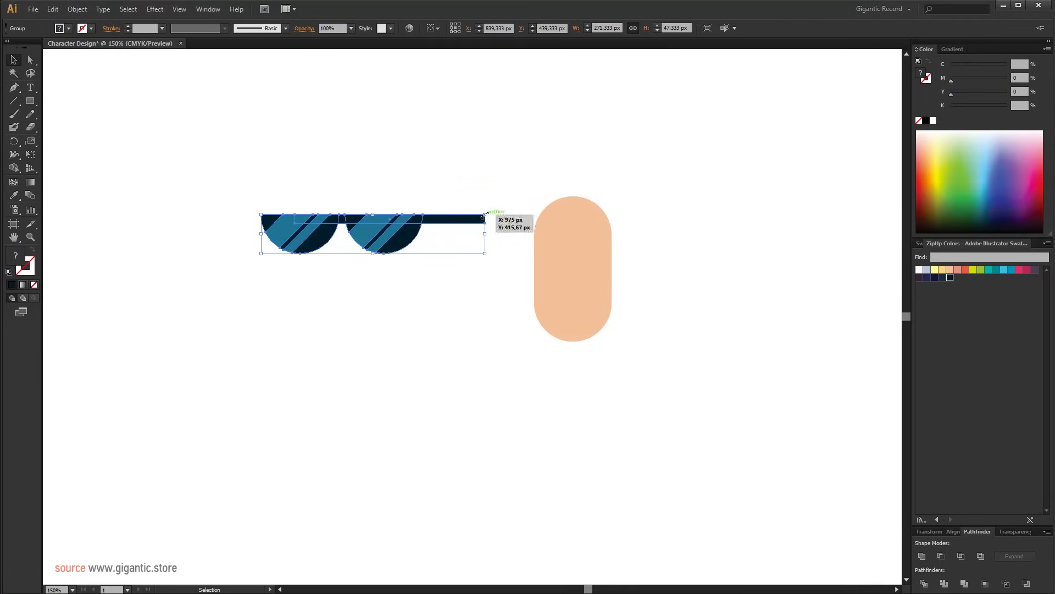
drag(485, 214, 388, 240)
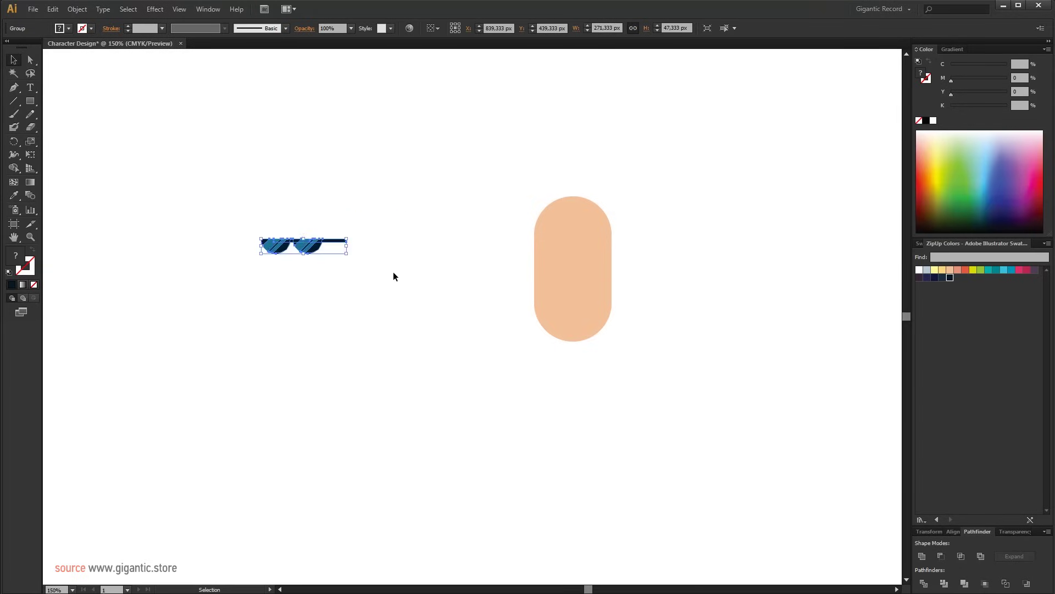
drag(304, 243, 545, 255)
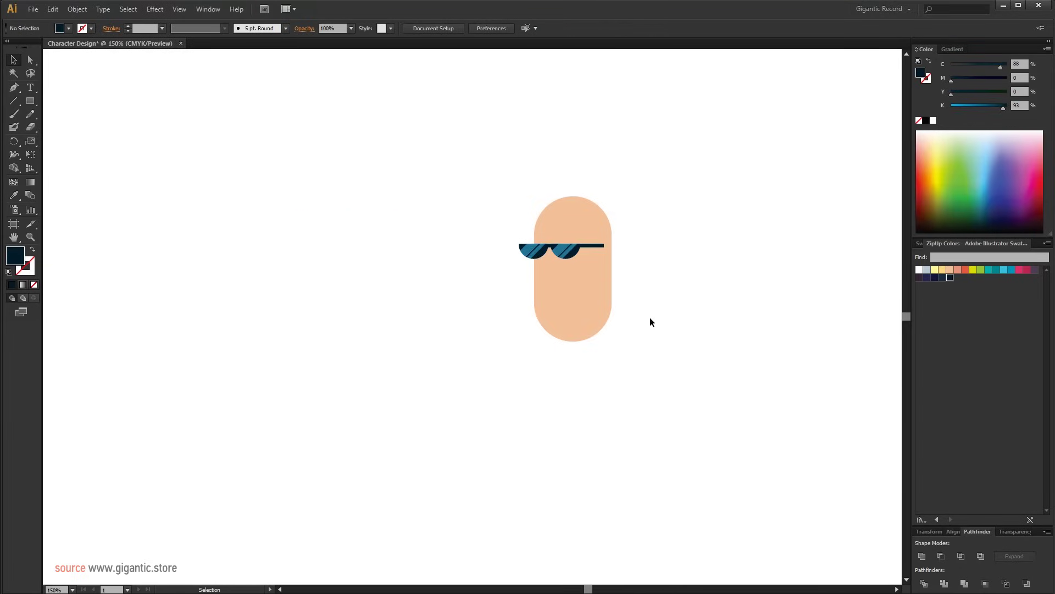
click(727, 280)
- Draw a peach circle about 109 px across and add a concentric copy about 47 px across filled red-pink with M 82
drag(30, 101, 68, 122)
drag(298, 212, 389, 301)
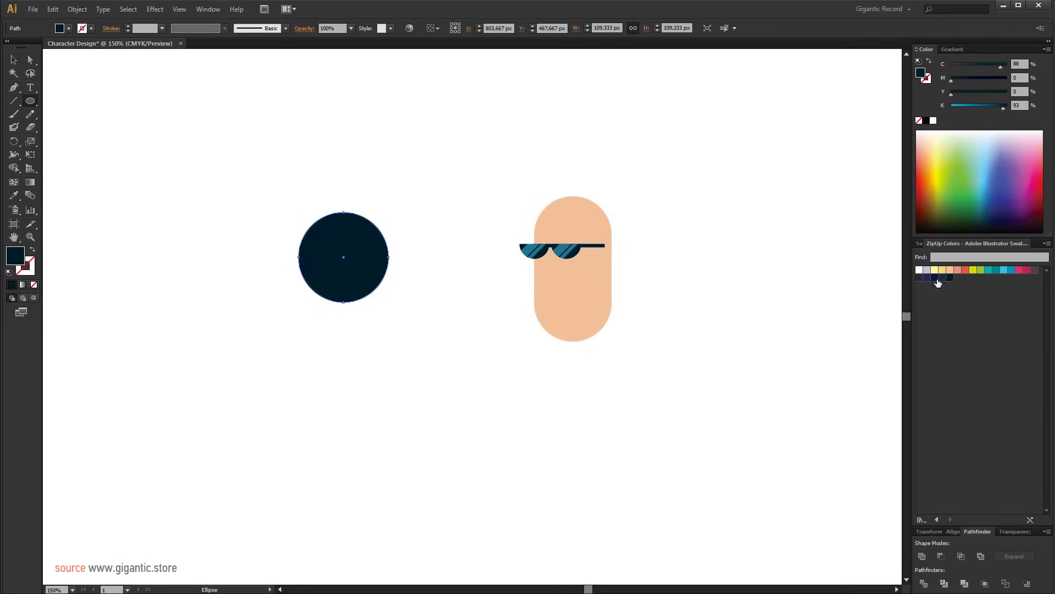
click(950, 270)
click(11, 61)
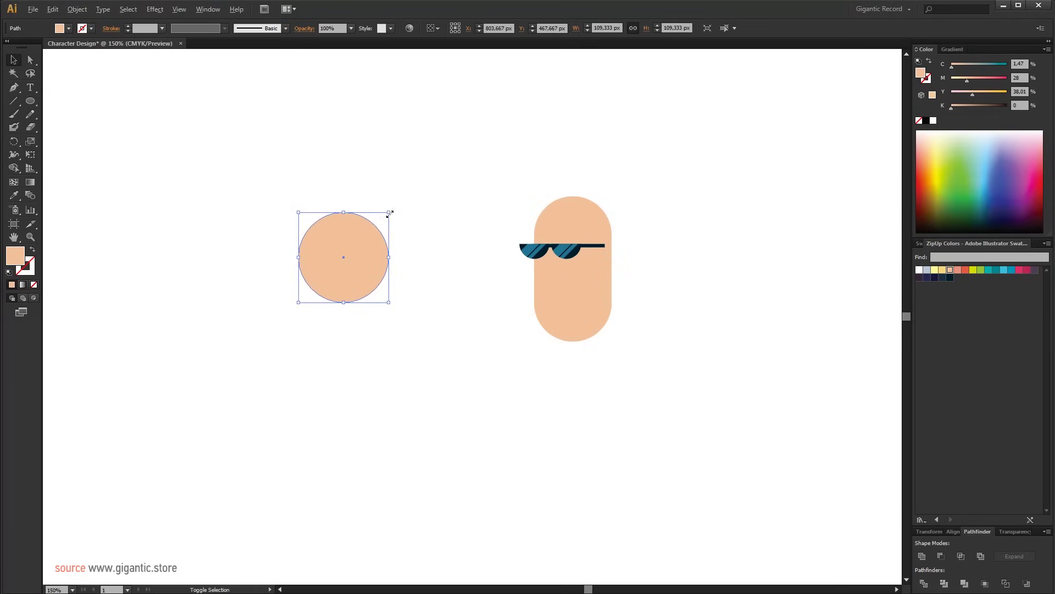
drag(390, 213, 378, 236)
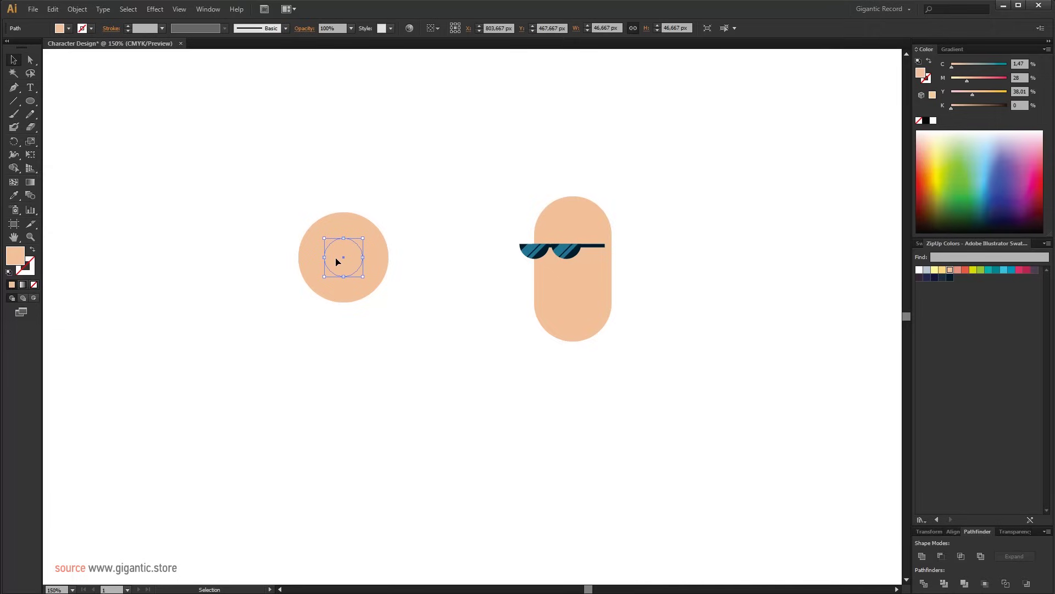
click(957, 270)
drag(981, 78, 994, 78)
- Scale the two concentric circles down to about 29 px and place them as an ear at the end of the sunglasses arm
shift+click(382, 239)
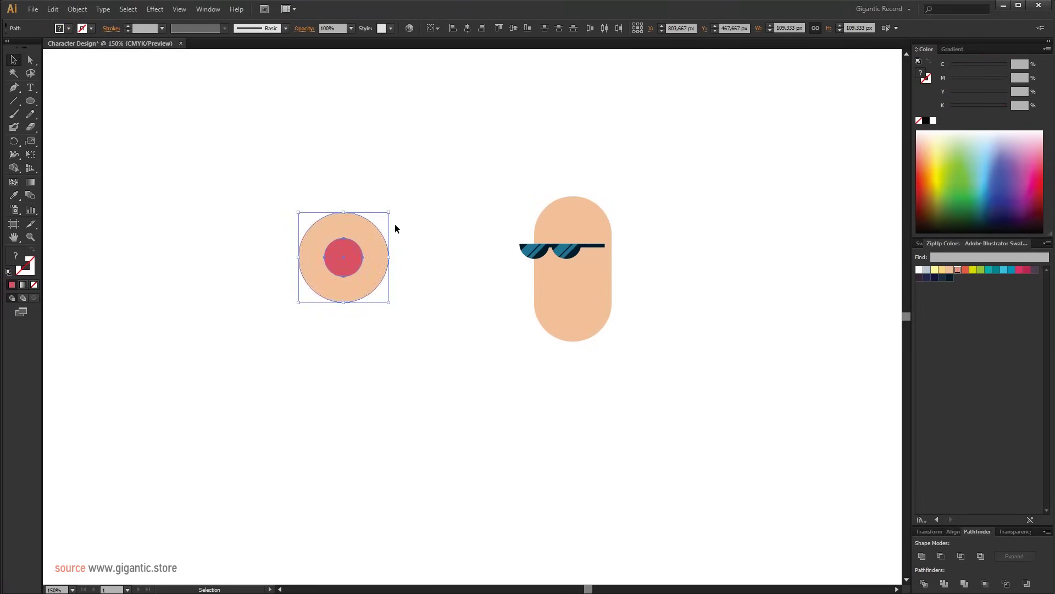
drag(391, 211, 616, 275)
click(665, 283)
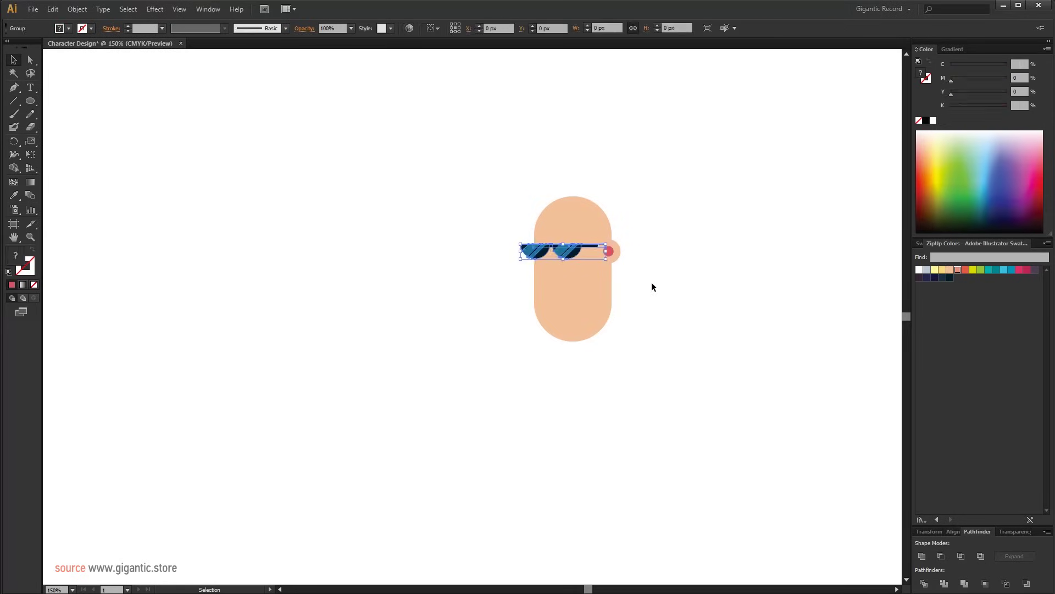
- Draw a rounded rectangle nose about 27 × 45 px over the sunglasses and fill it with the ear's inner red-pink
drag(30, 100, 57, 117)
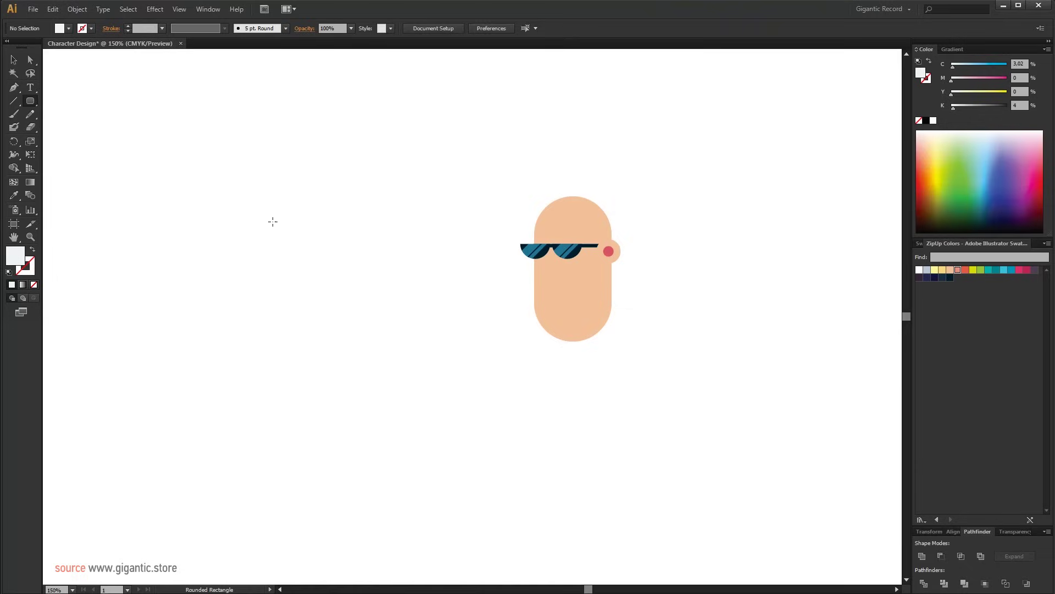
drag(274, 222, 554, 270)
key(v)
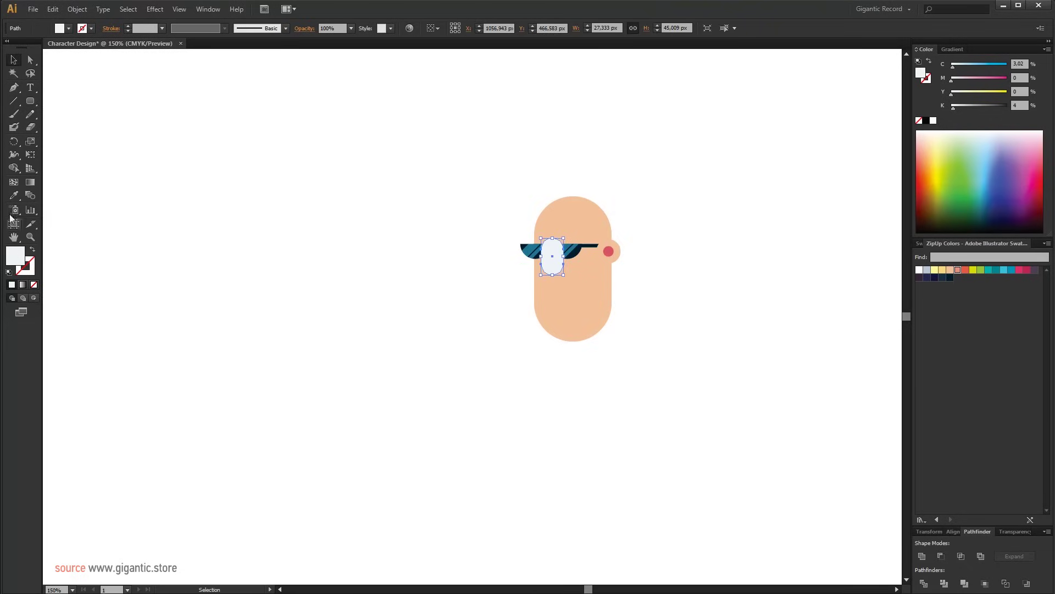
click(14, 196)
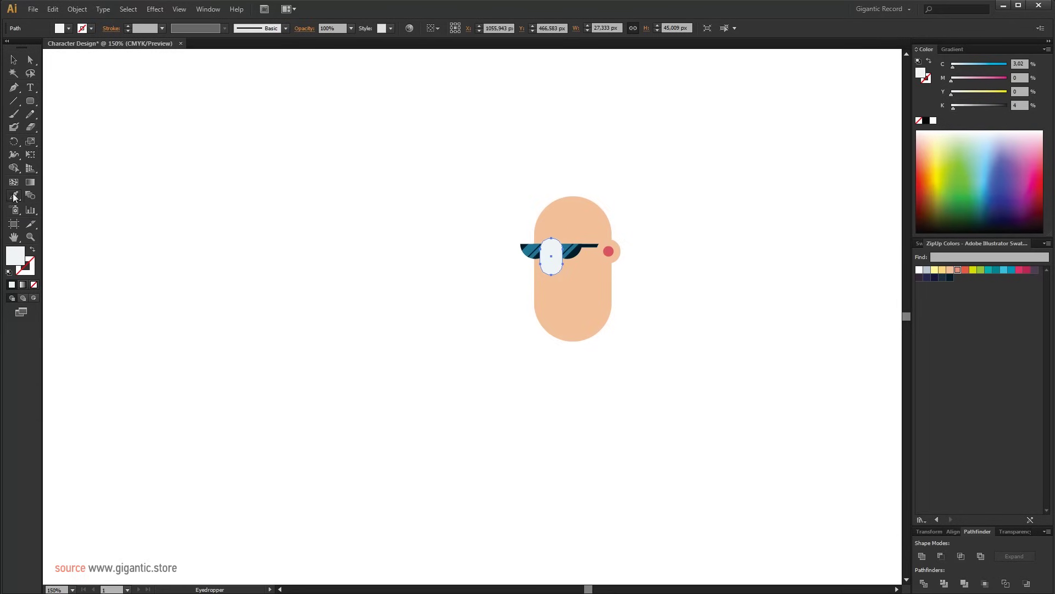
click(608, 251)
key(v)
click(615, 306)
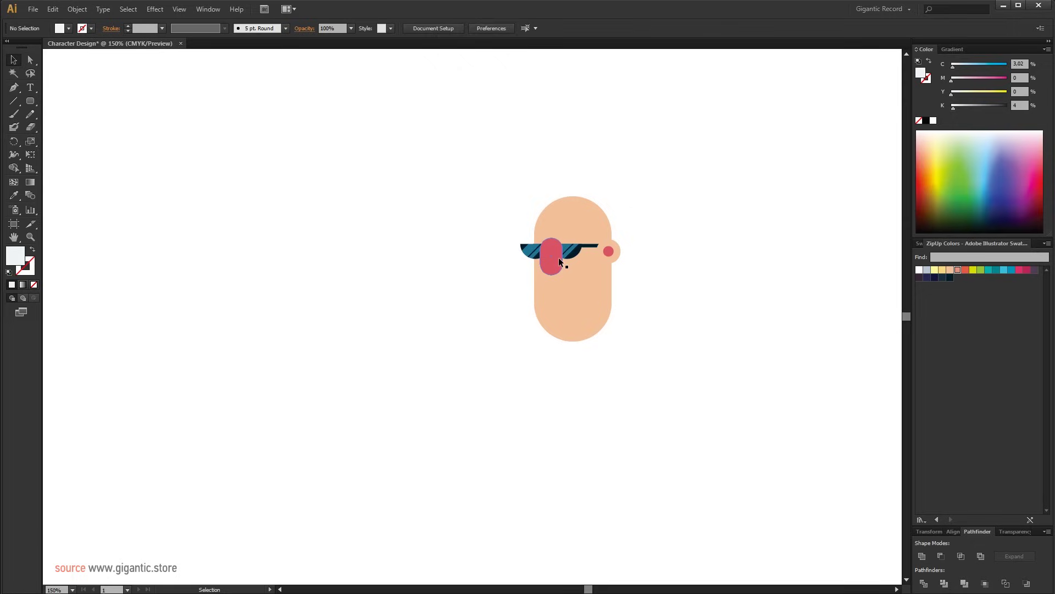
- Group the sunglasses with the ear and bring them to the front, with the nose centred behind the lenses
click(572, 254)
shift+click(611, 262)
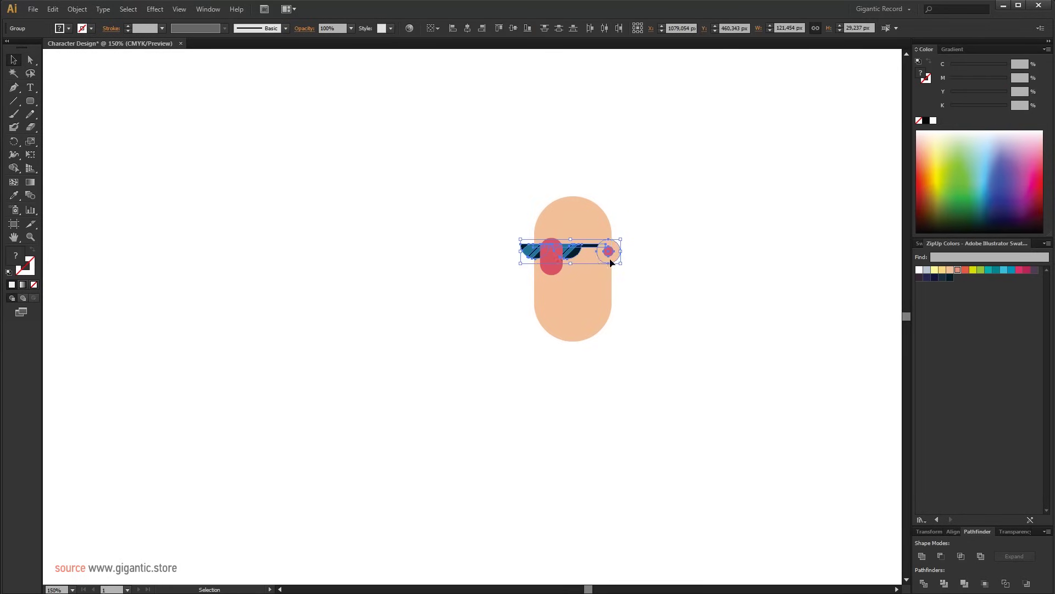
key(ctrl+g)
right_click(574, 249)
mouse_move(665, 348)
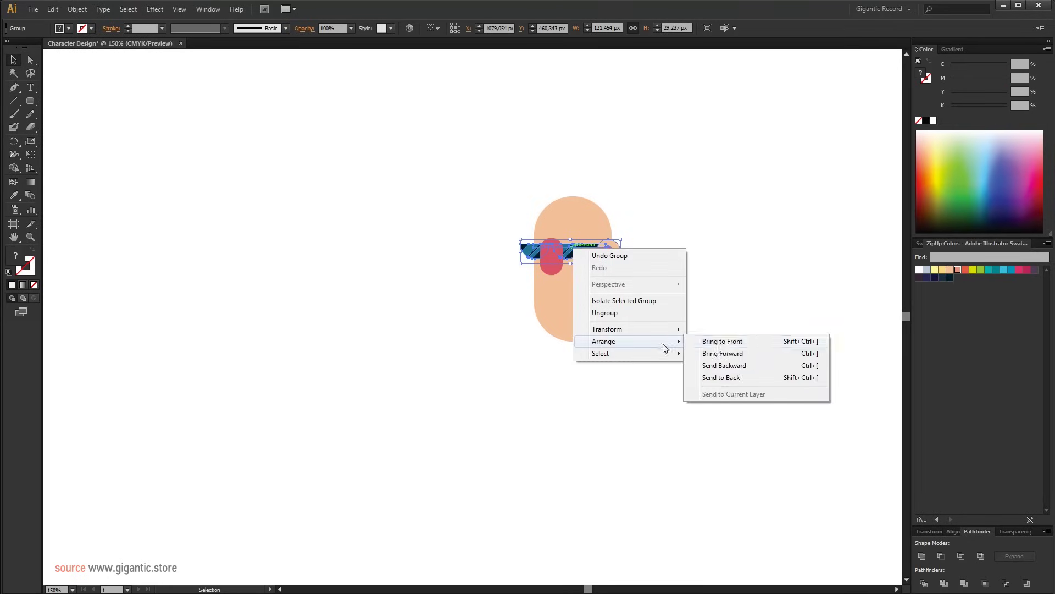
click(714, 342)
click(743, 348)
click(554, 269)
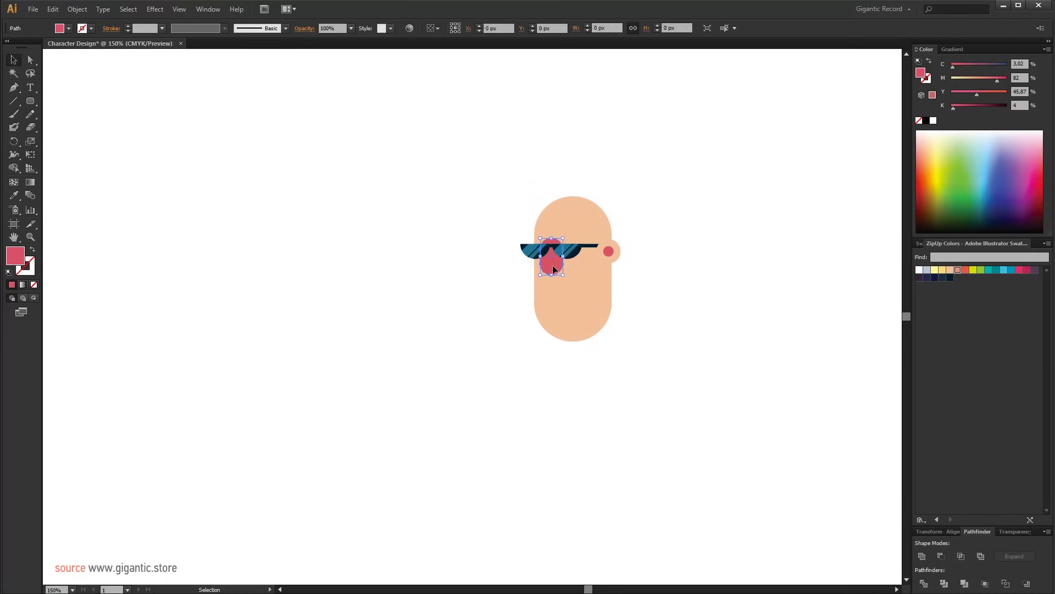
click(658, 325)
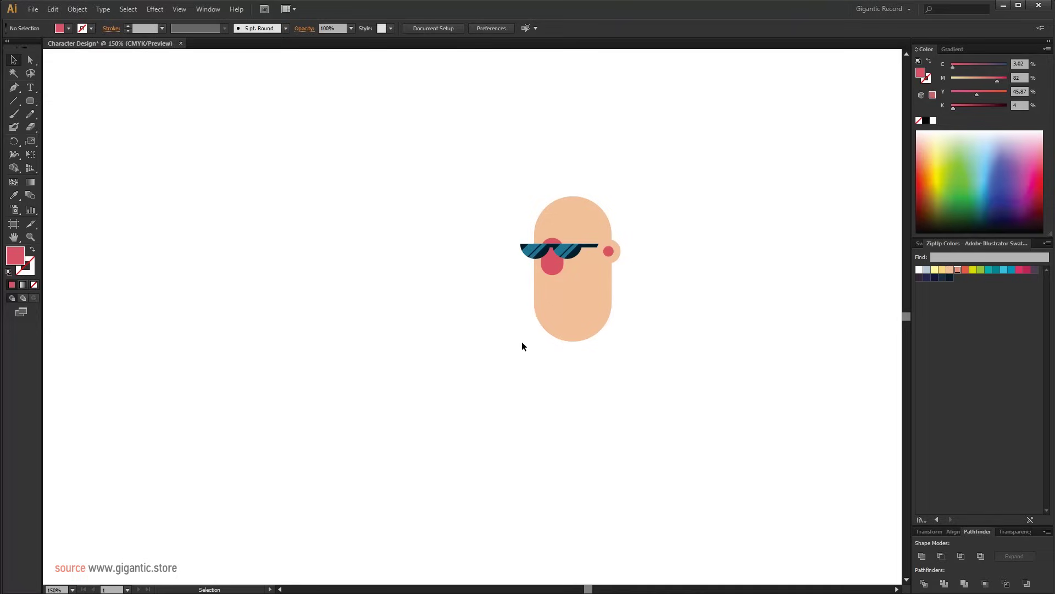
- Draw a circle about 119 px across and a rectangle about 350 × 213 px covering its upper half
drag(31, 101, 55, 124)
drag(247, 242, 347, 342)
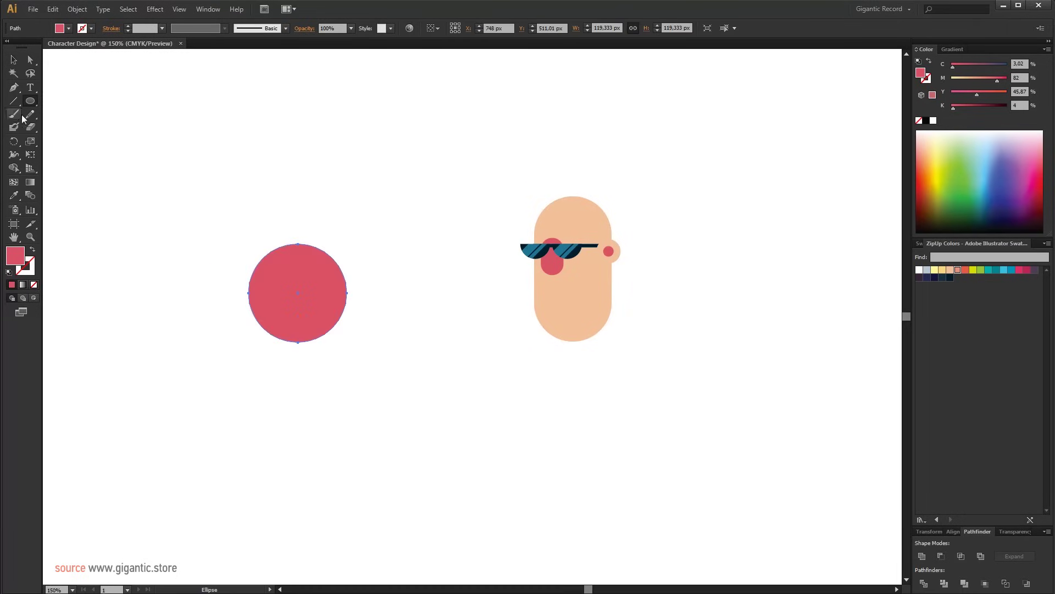
drag(31, 102, 54, 100)
drag(71, 118, 360, 293)
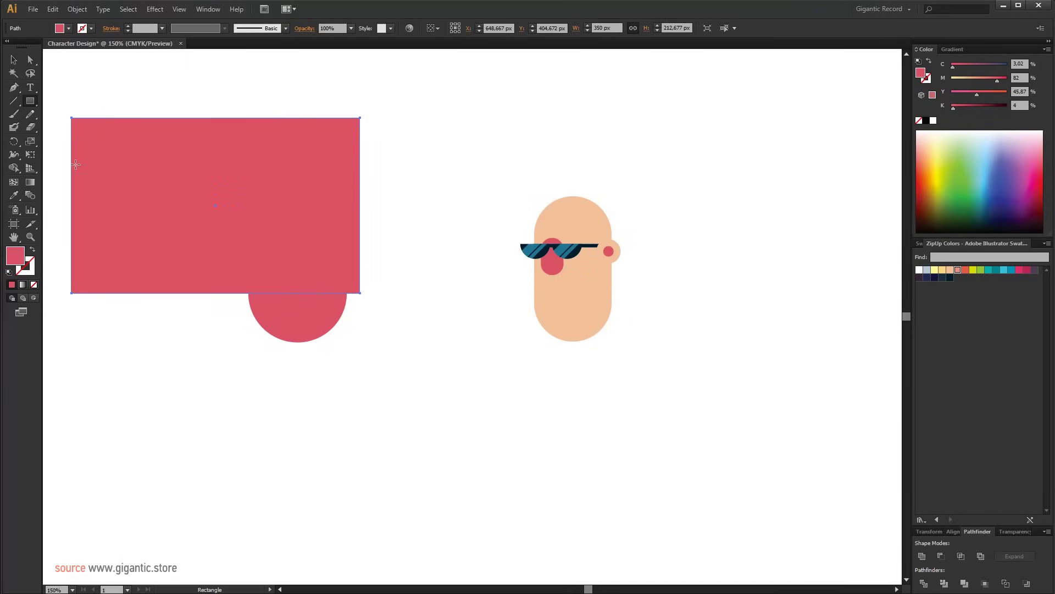
- Subtract the rectangle from the circle, then place the half circle at about 81 × 40 px on the lower face and fill it peach
key(v)
drag(333, 362, 559, 302)
click(940, 556)
click(949, 270)
key(ctrl+shift+a)
click(542, 299)
key(Right)
key(Right)
key(Right)
key(Right)
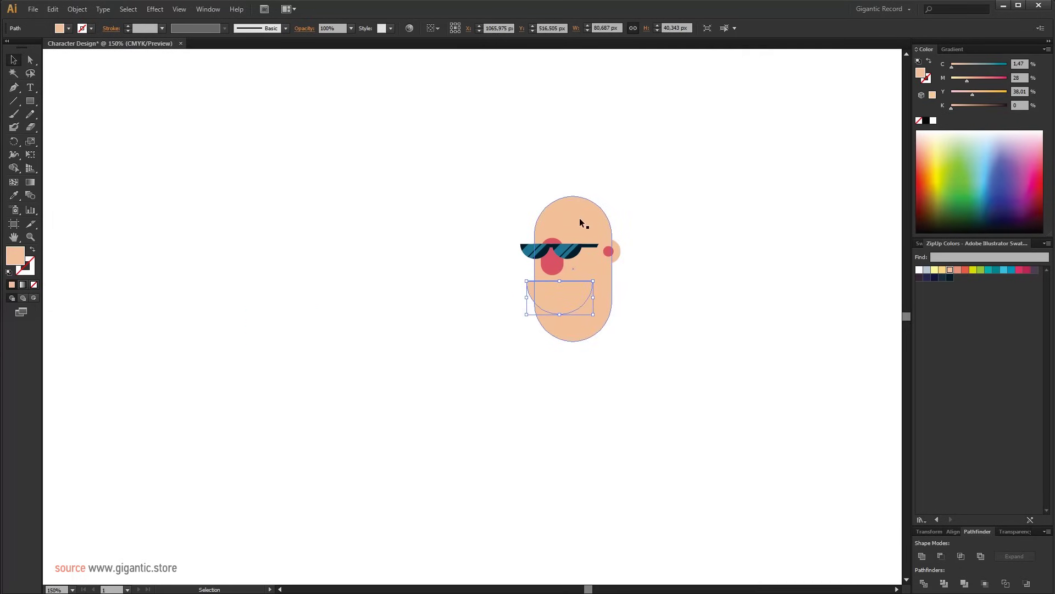
- Recolour the head shape to a deeper skin tone with M 38 and Y 42
click(577, 218)
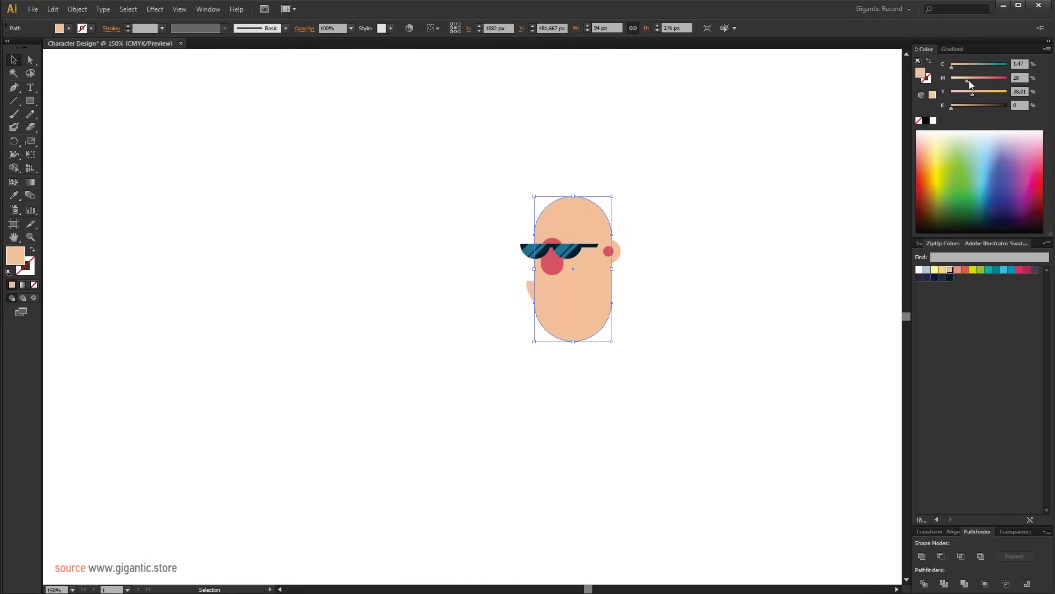
drag(971, 80, 975, 91)
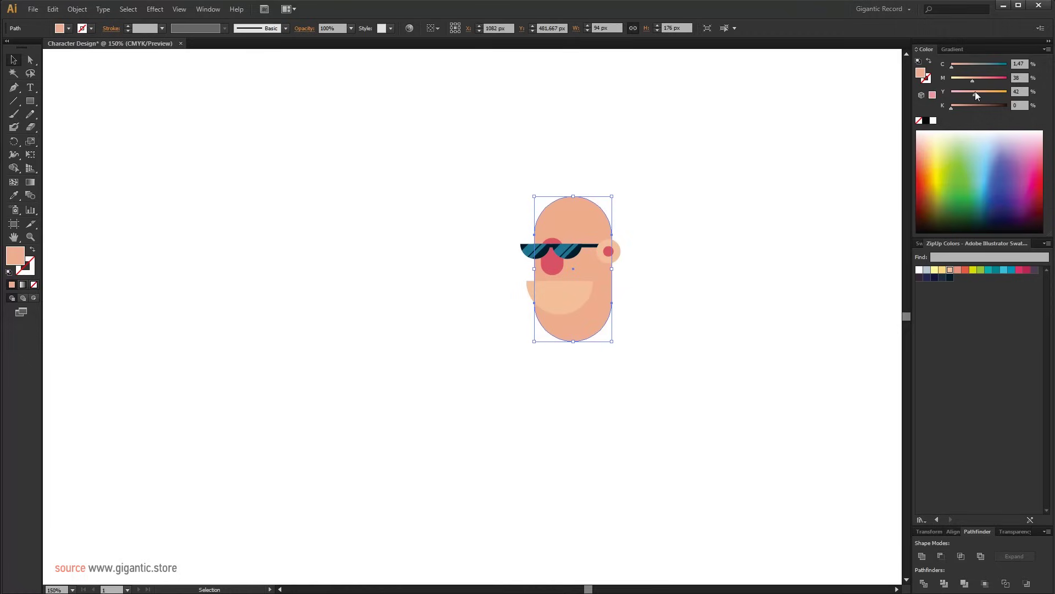
click(555, 308)
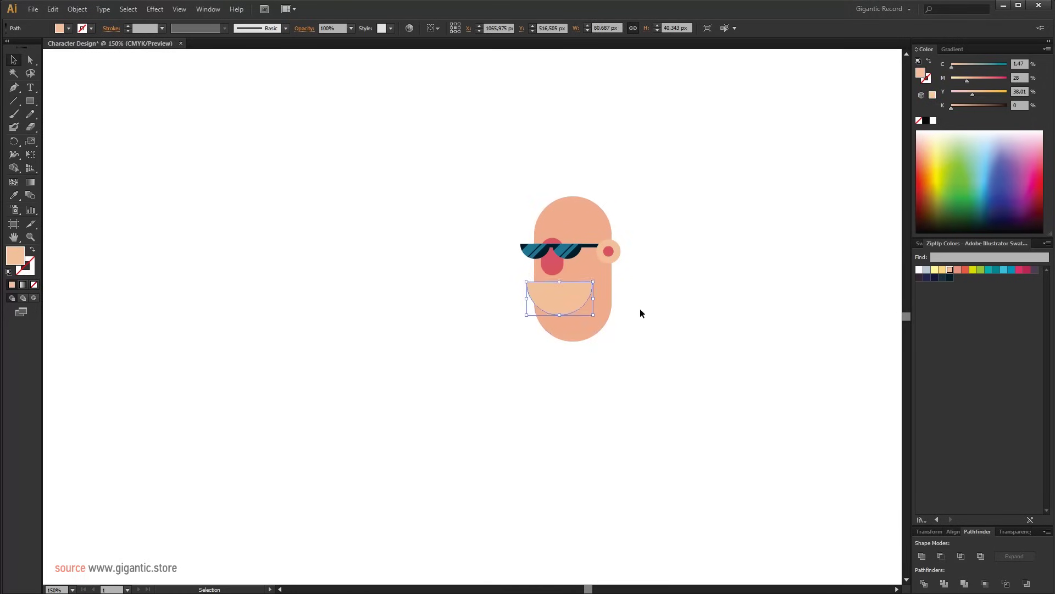
- Isolate the ear's outer circle, fill it with the head's skin tone and leave isolation mode
click(629, 255)
double_click(615, 247)
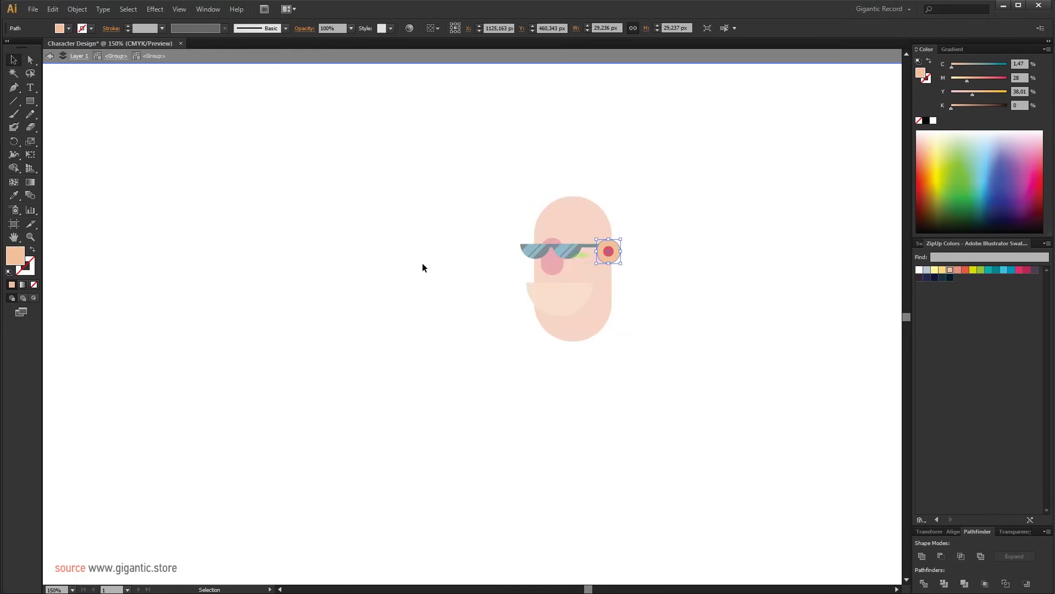
key(i)
click(590, 226)
click(14, 60)
double_click(444, 155)
right_click(727, 339)
- Nudge the peach half circle slightly down on the face
click(568, 311)
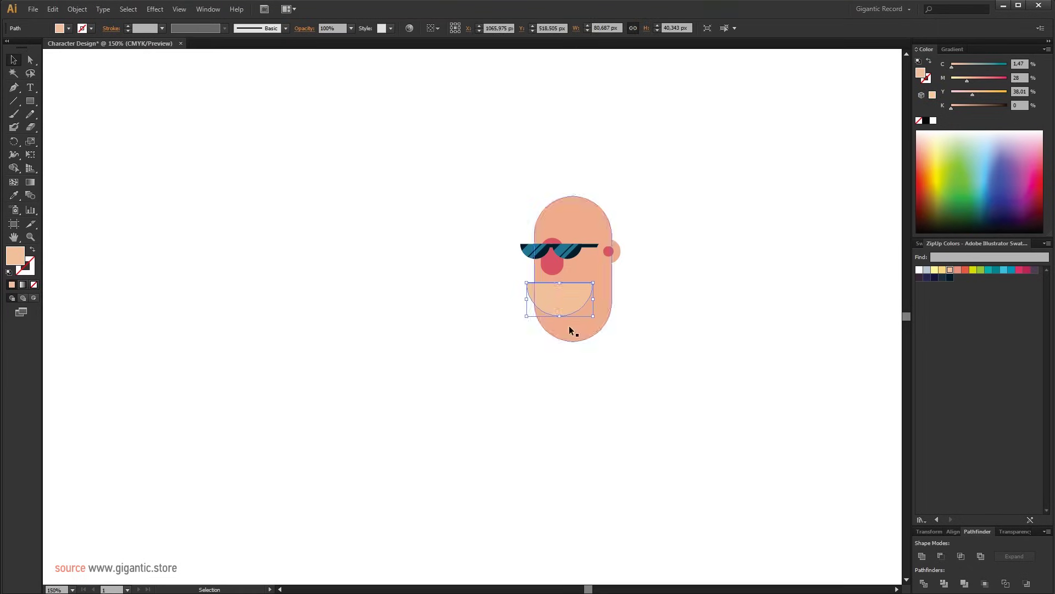
key(Down)
key(Down)
key(ctrl+shift+a)
- Move the nose out beside the head and lengthen it to about 52 px tall by shifting its lower anchor points down
click(554, 270)
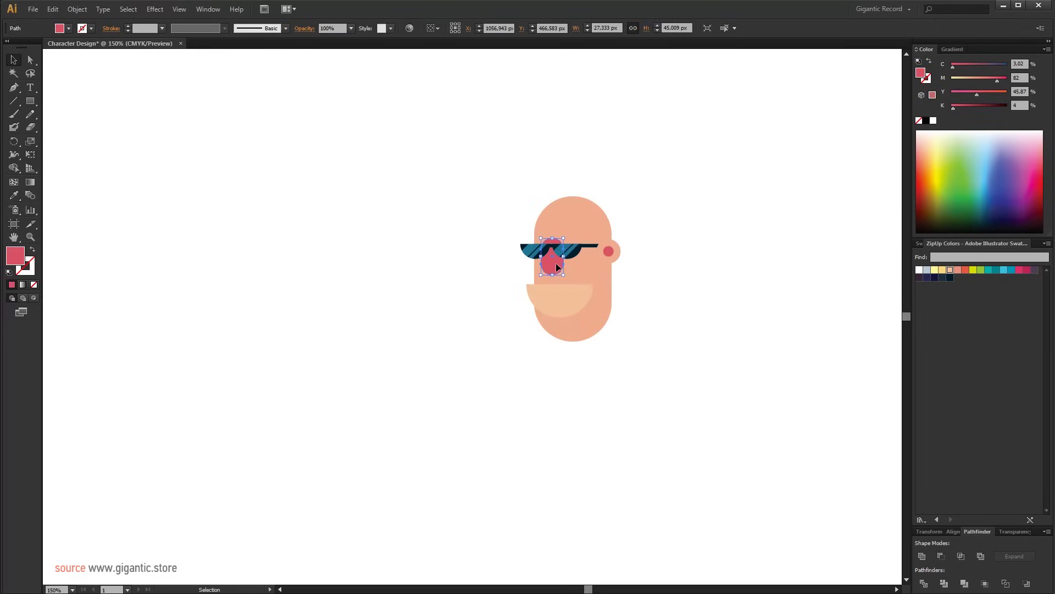
drag(556, 262, 487, 258)
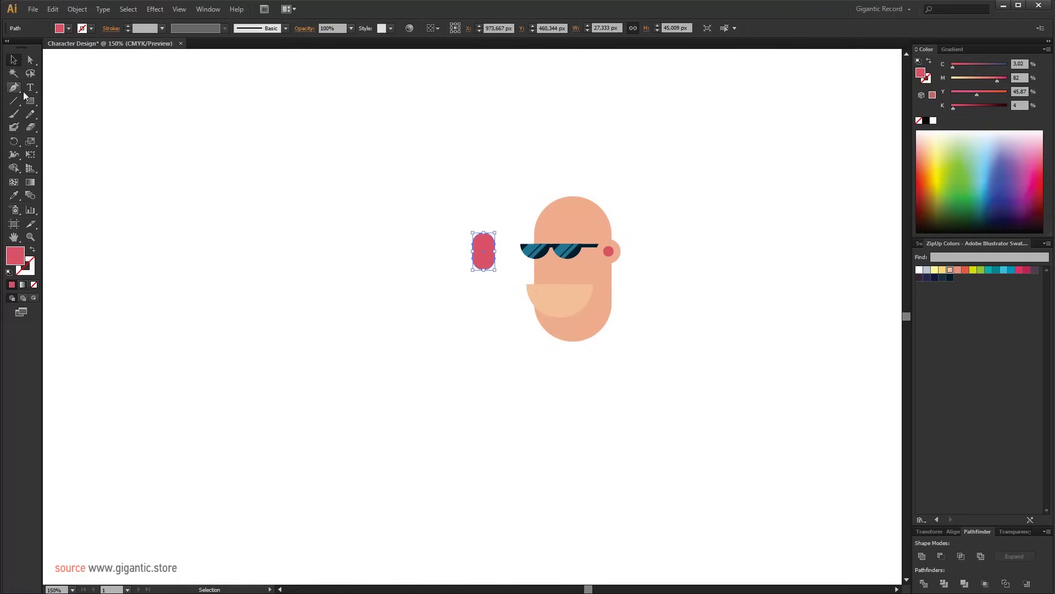
click(31, 63)
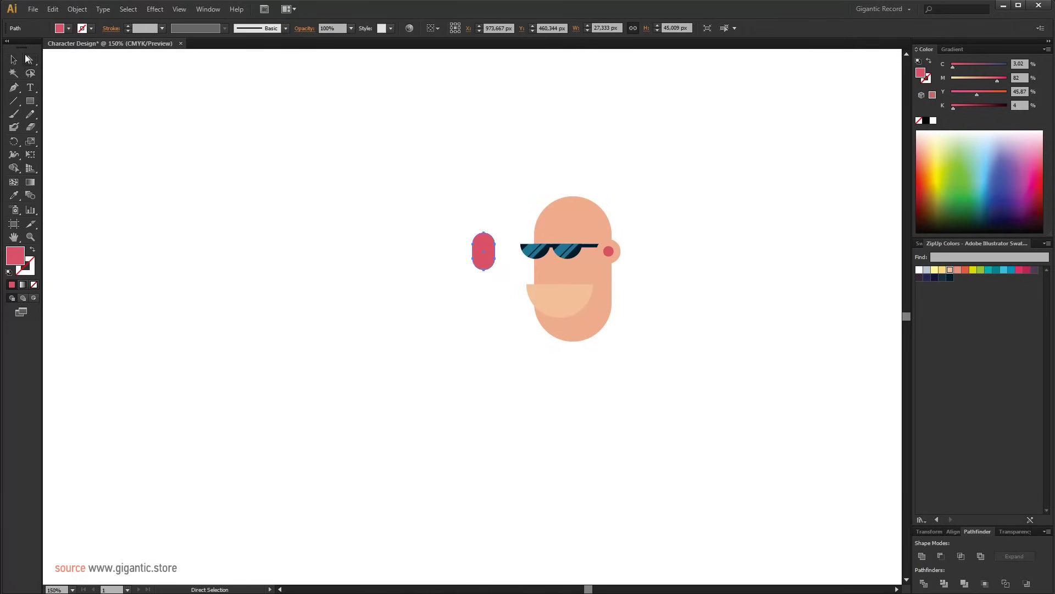
drag(503, 290, 465, 254)
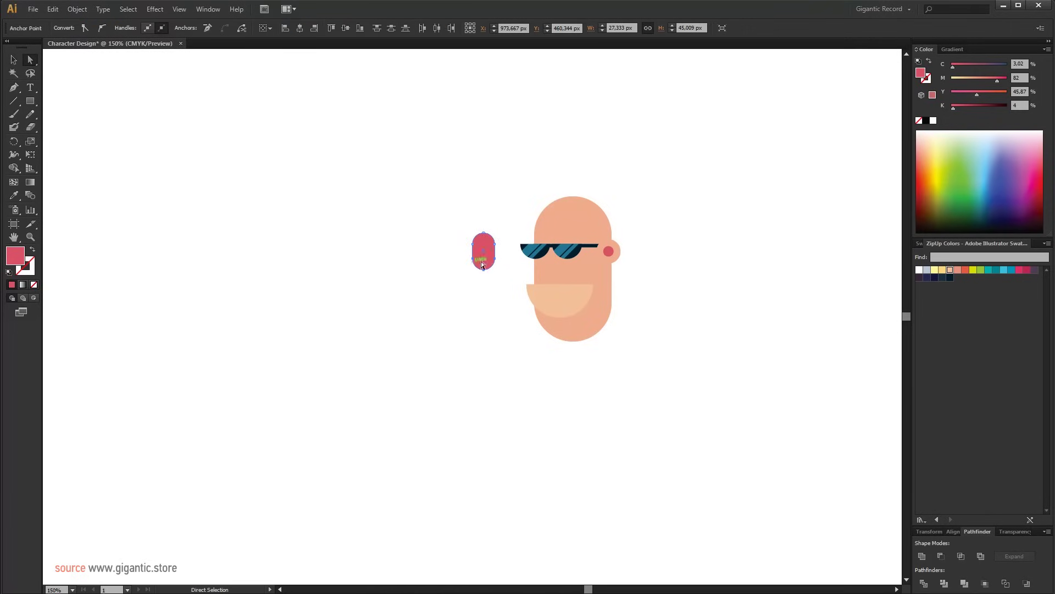
key(Down)
key(Down)
key(Down)
key(Down)
key(Down)
key(Down)
key(Down)
key(Down)
key(Down)
key(Down)
key(Down)
key(Down)
key(Down)
key(Down)
key(Down)
key(Down)
key(Up)
key(Up)
key(Up)
key(Up)
key(Up)
key(Up)
key(Up)
key(Up)
key(Up)
key(Up)
key(Up)
key(Up)
key(Up)
key(Up)
key(Down)
key(Down)
key(Down)
key(Down)
key(Down)
key(Down)
key(Down)
key(v)
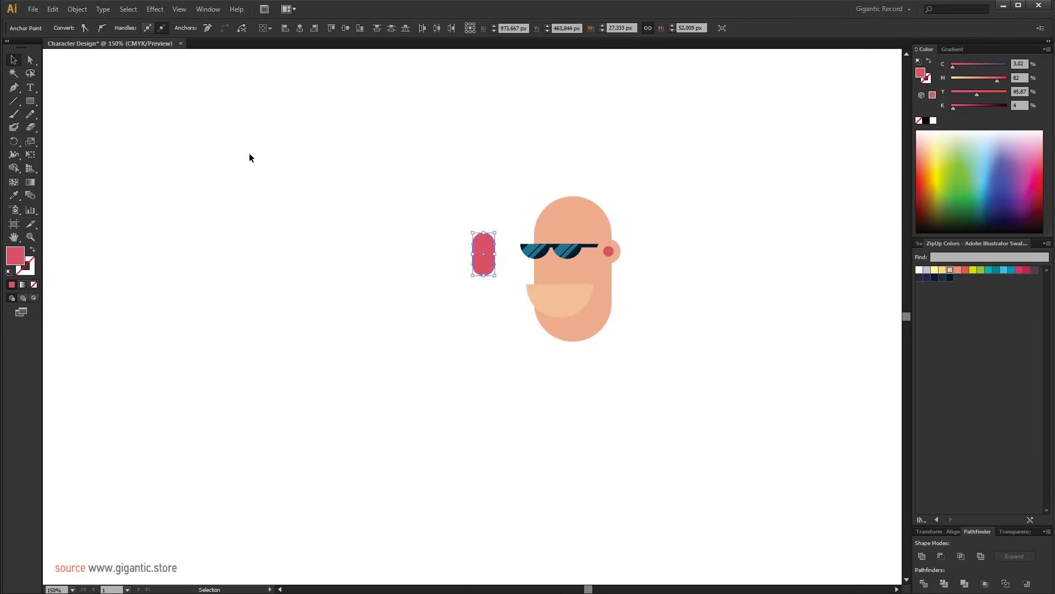
- Place the lengthened nose back on the face behind the sunglasses, centred under their bridge
drag(482, 269, 548, 271)
key(Down)
key(Down)
key(Down)
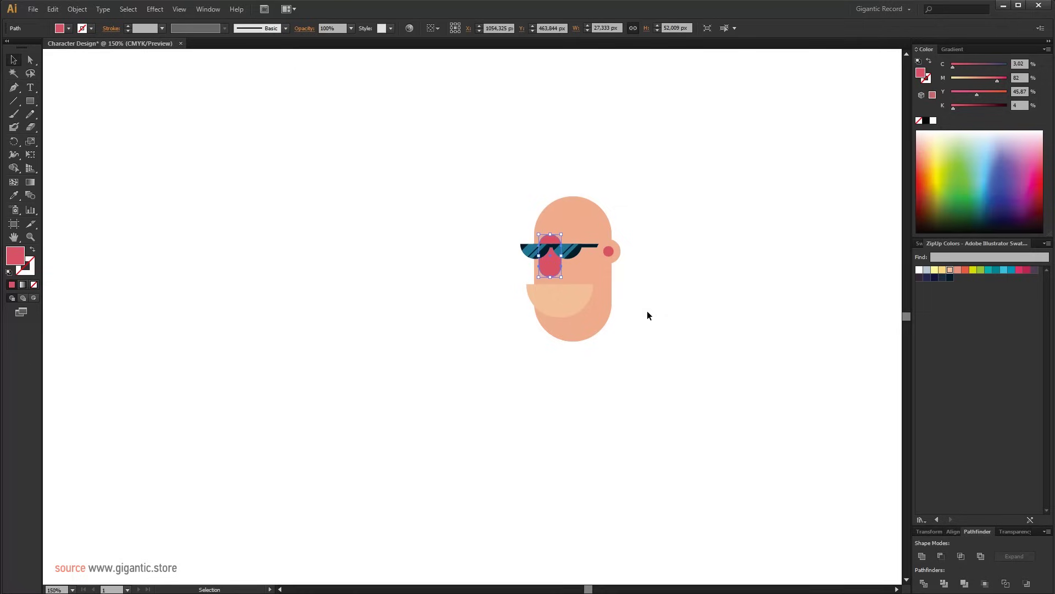
key(Right)
key(Right)
key(Right)
click(706, 313)
- Draw a white teeth strip about 67 × 5 px along the flat upper edge of the peach half circle
click(563, 297)
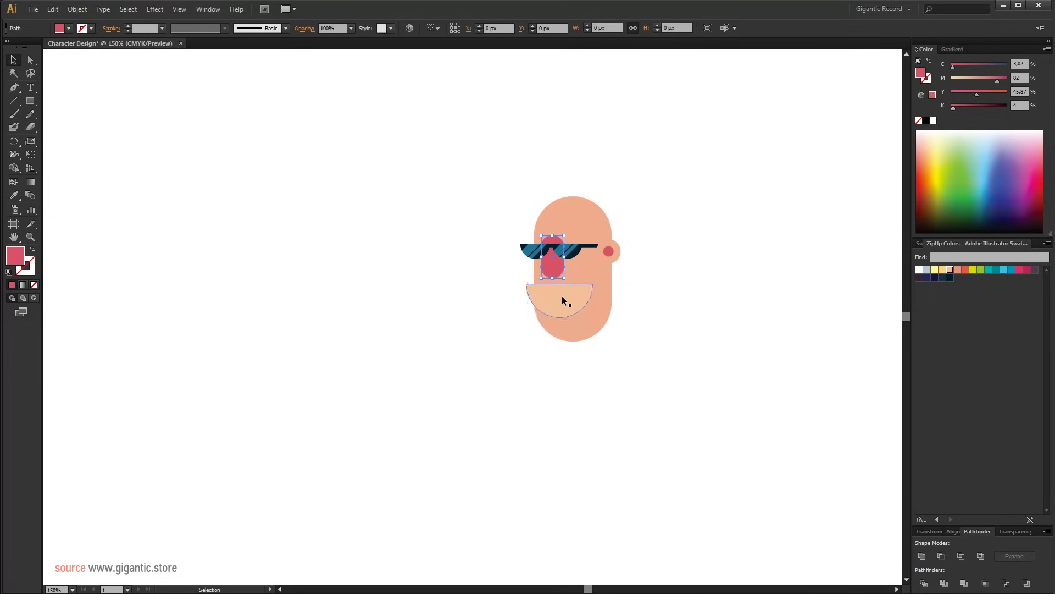
click(30, 103)
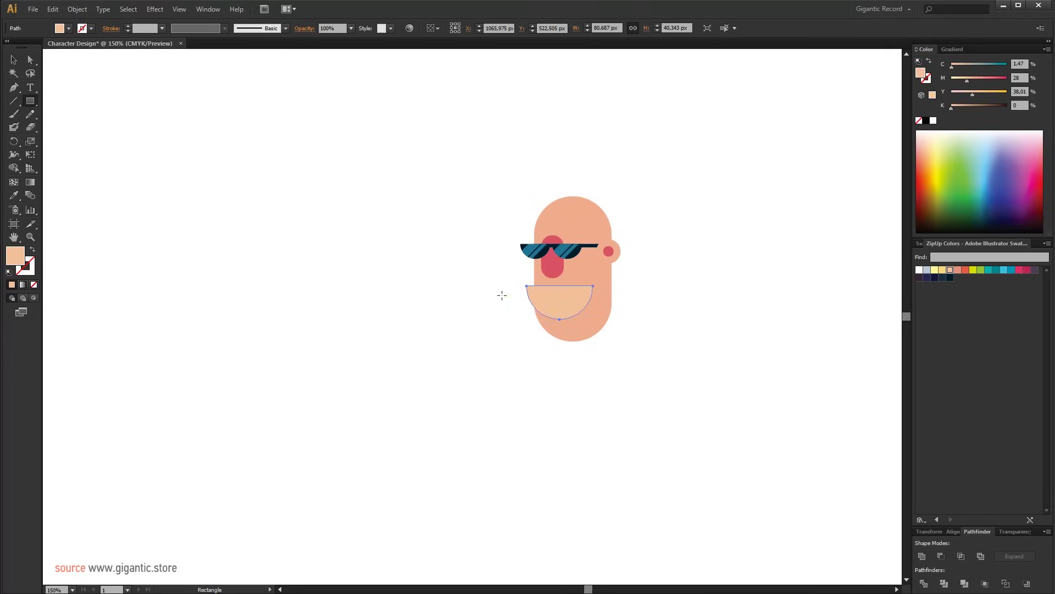
drag(531, 285, 587, 282)
click(919, 270)
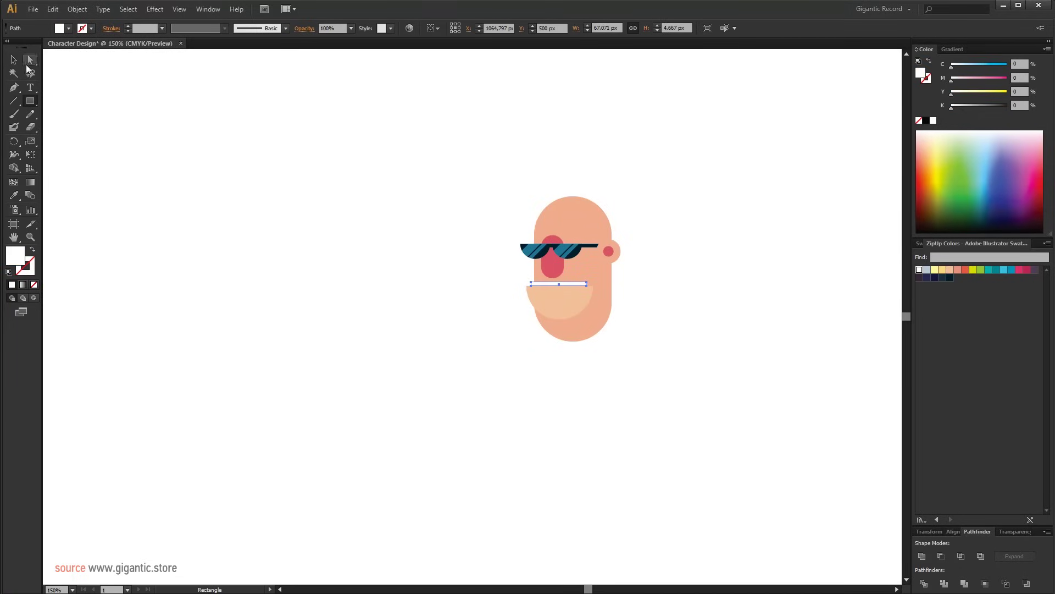
click(14, 60)
click(413, 328)
click(572, 284)
click(513, 312)
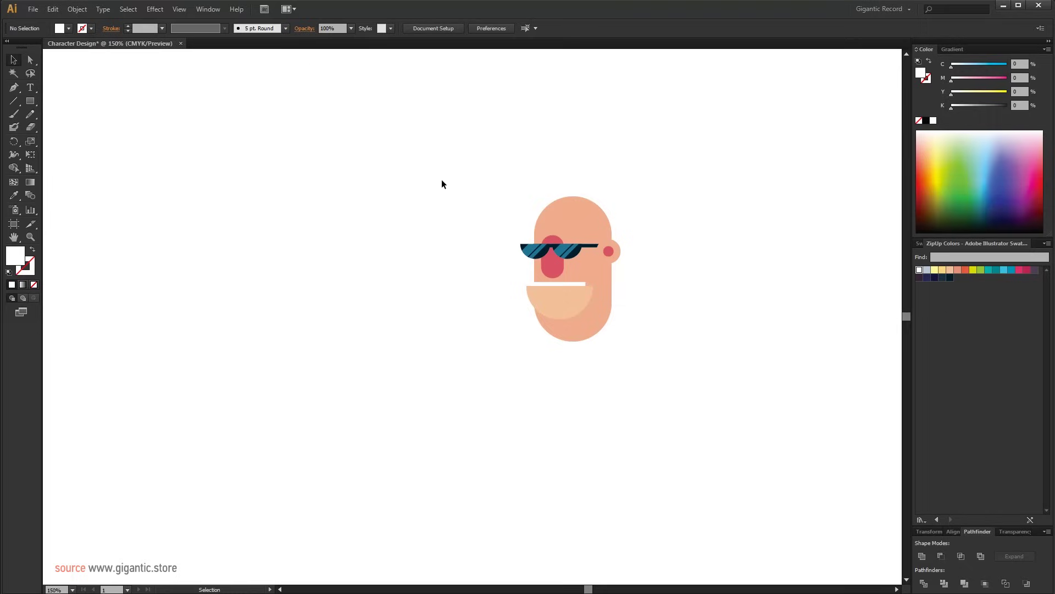
- Tint the teeth strip pale blue with C 10 and line up the peach half circle beneath it
click(535, 284)
click(957, 69)
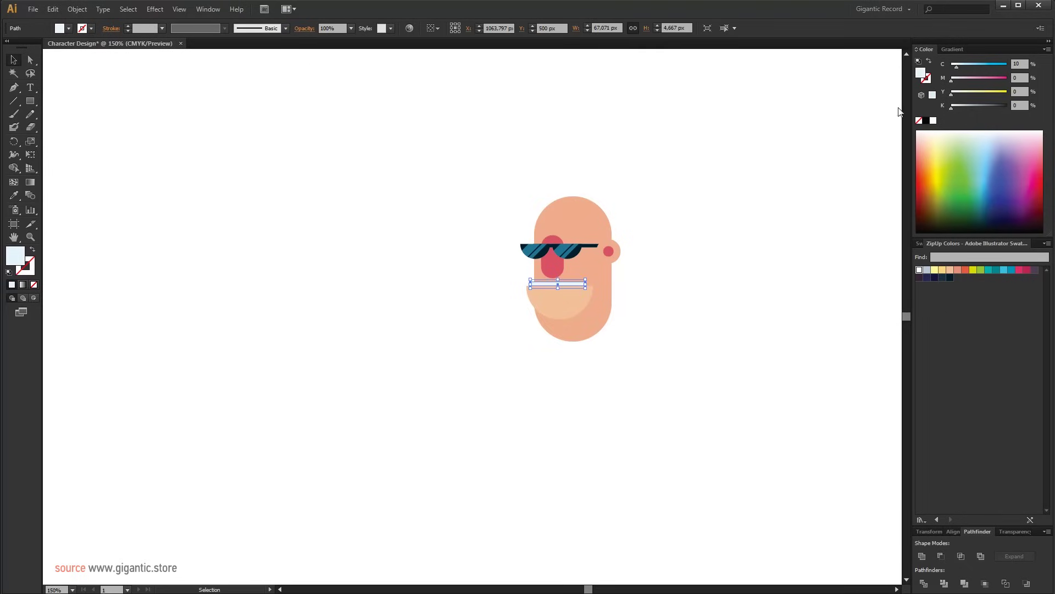
click(696, 233)
click(571, 284)
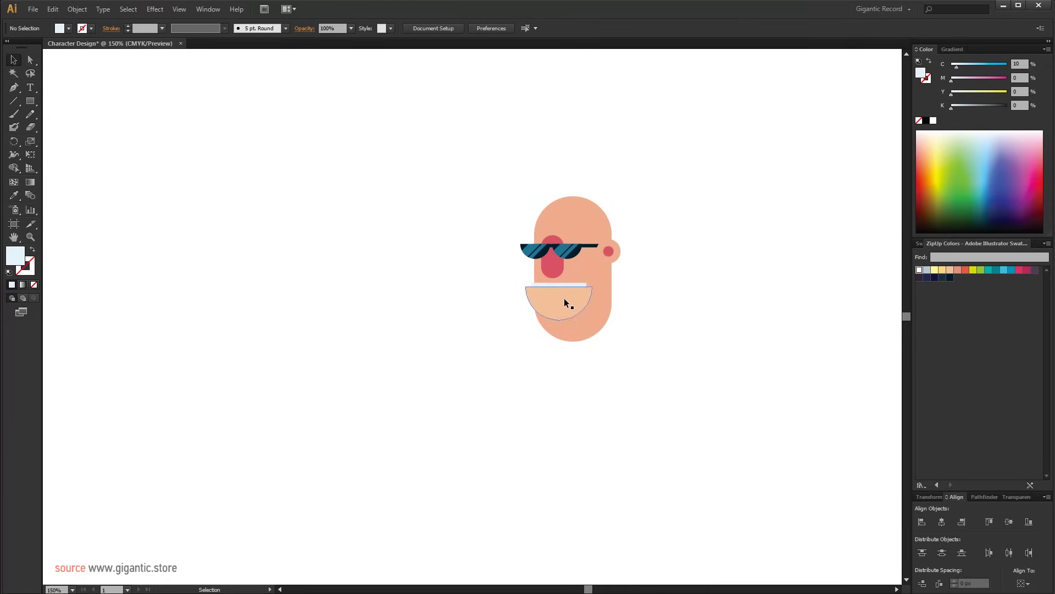
click(564, 299)
- Draw a rounded rectangle about 69 × 107 px beside the head and fill it orange-red with M 80 and Y 77
drag(34, 102, 63, 112)
drag(324, 176, 380, 261)
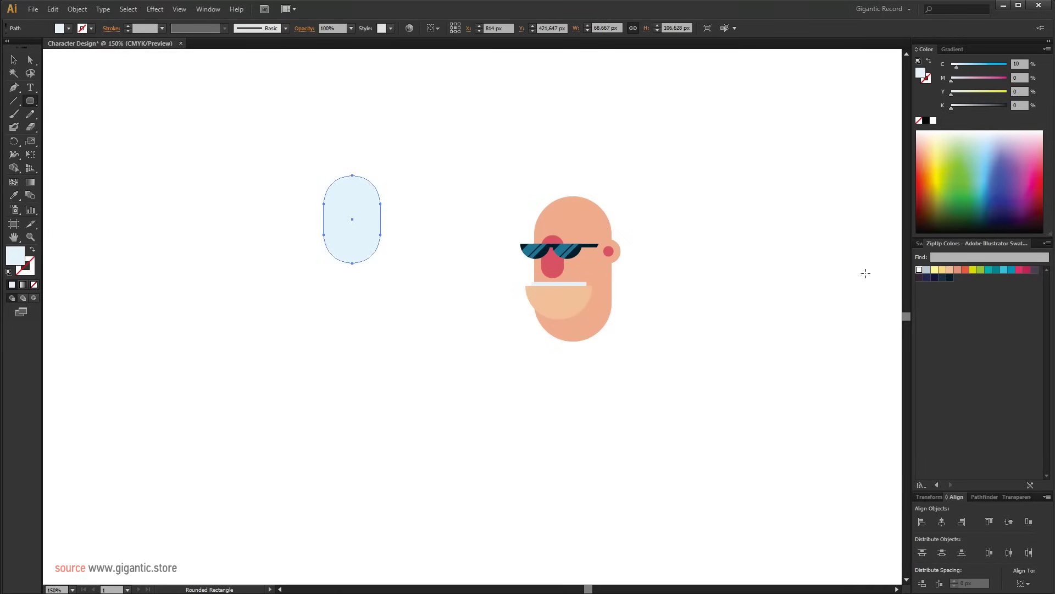
click(966, 270)
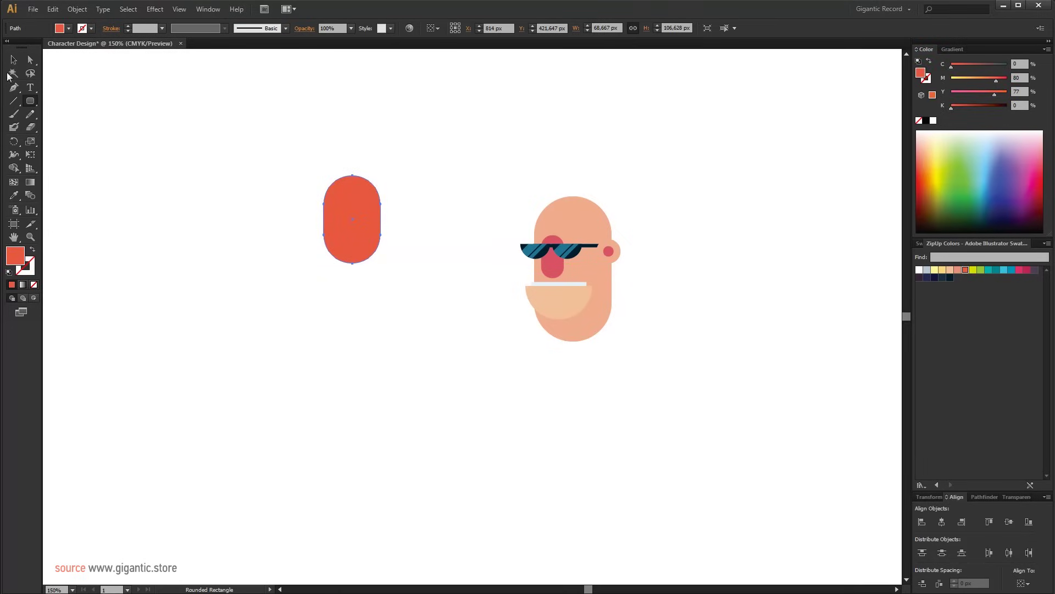
click(13, 59)
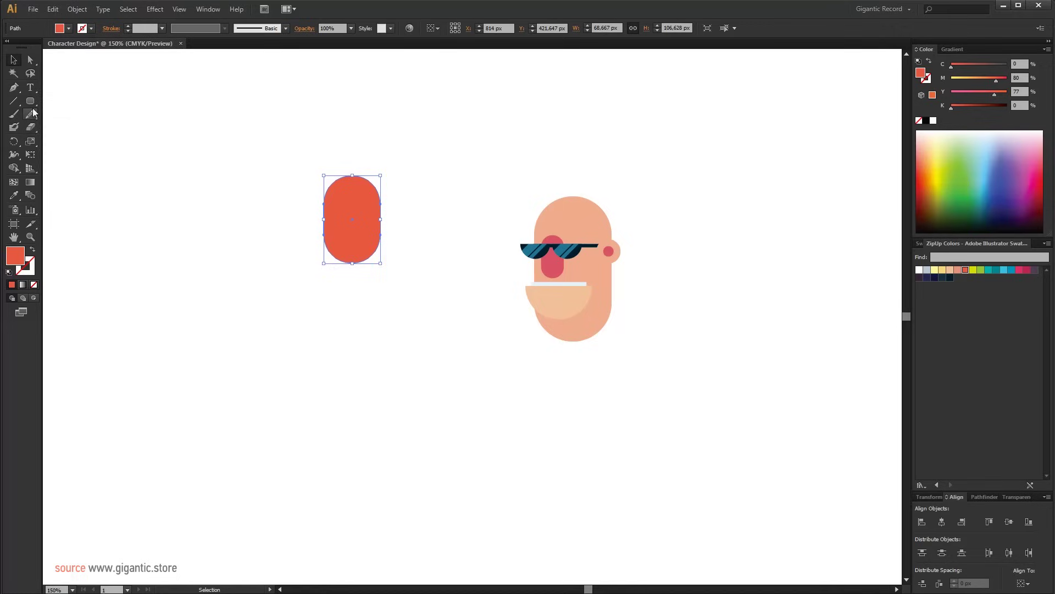
- Square off the rounded shape's upper-left and lower-right corners with rectangles and unite everything into one hair lock
drag(30, 101, 71, 99)
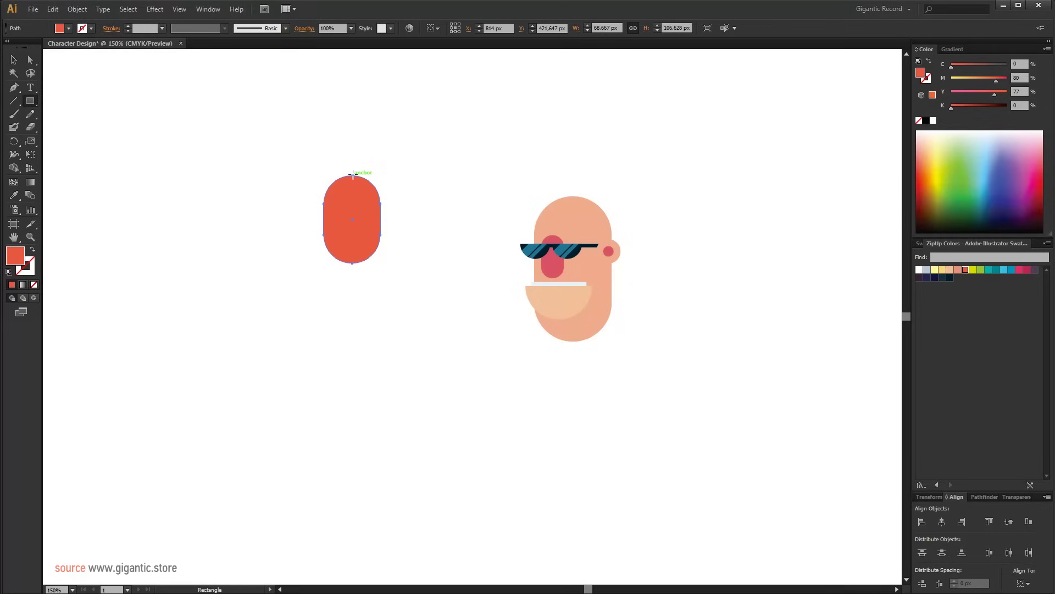
drag(353, 175, 323, 204)
drag(353, 263, 381, 235)
key(v)
click(288, 169)
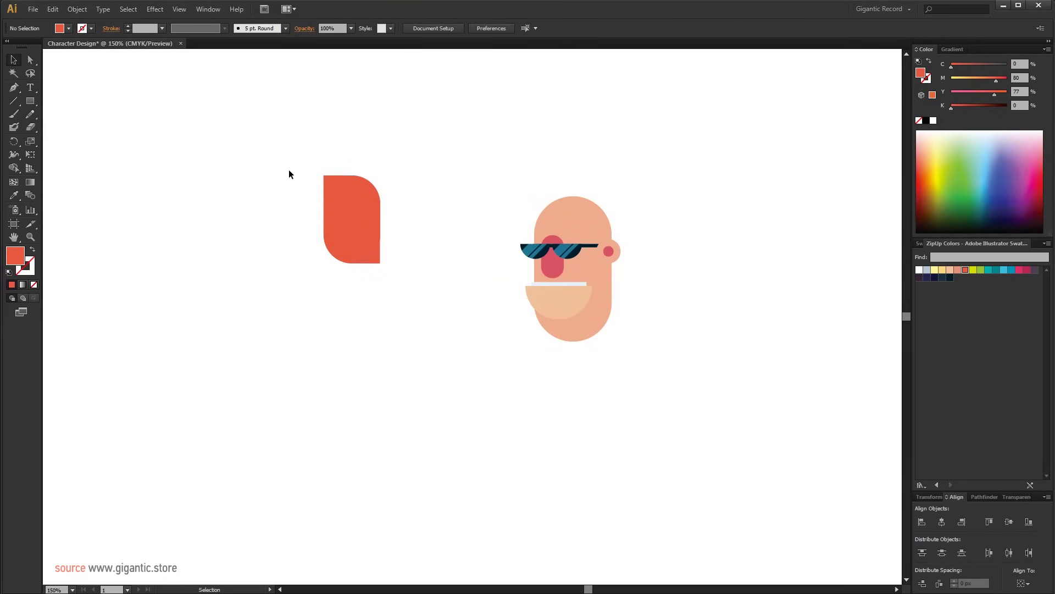
drag(289, 169, 367, 251)
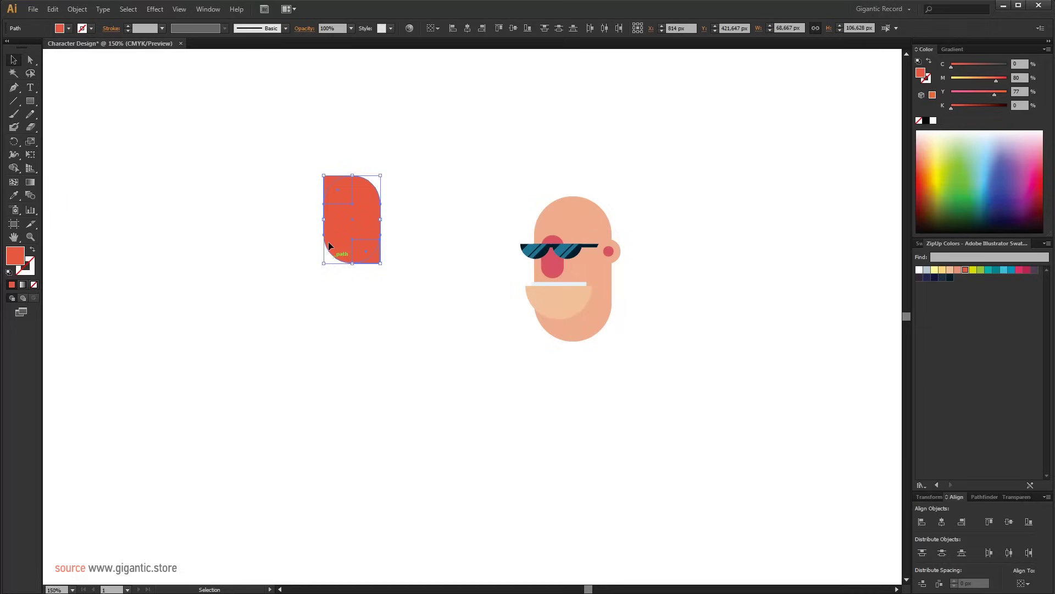
click(982, 496)
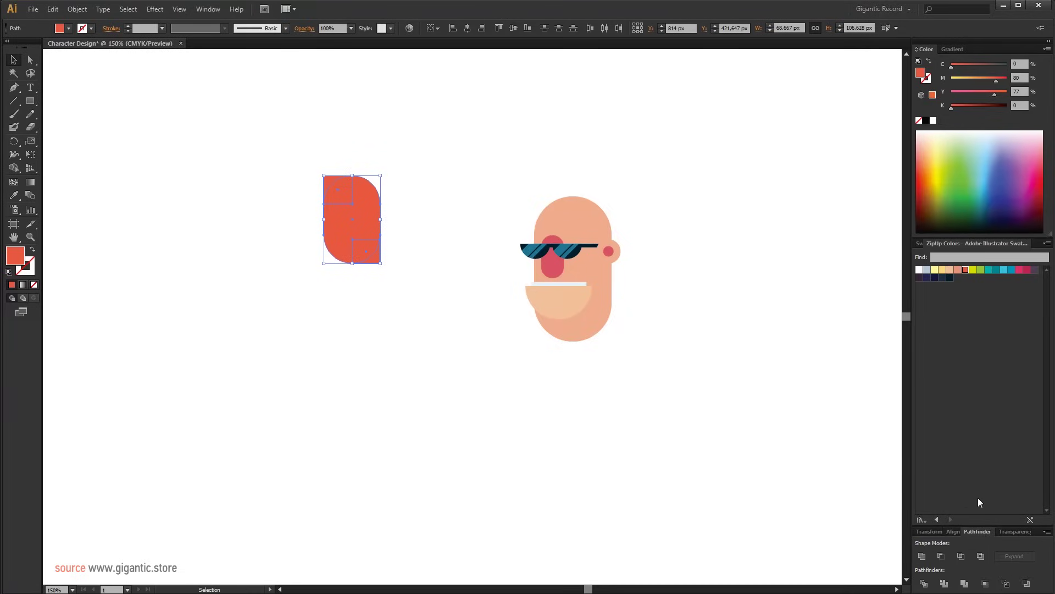
click(922, 556)
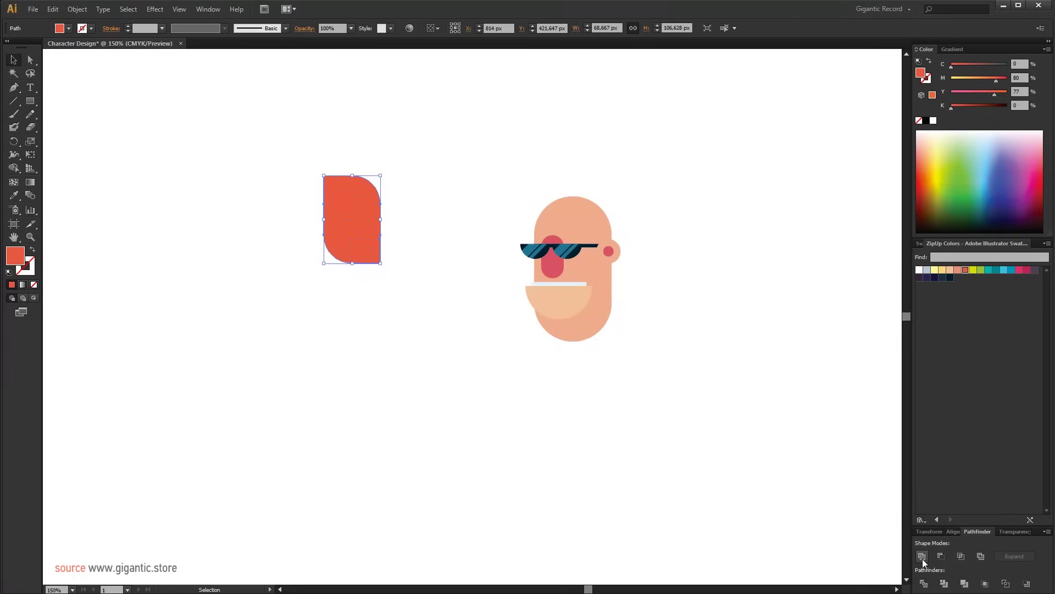
- Add a smaller copy of the hair lock, about 43 × 67 px, at its lower right and recolour it crimson with M 100
drag(338, 216, 339, 190)
drag(355, 146, 342, 196)
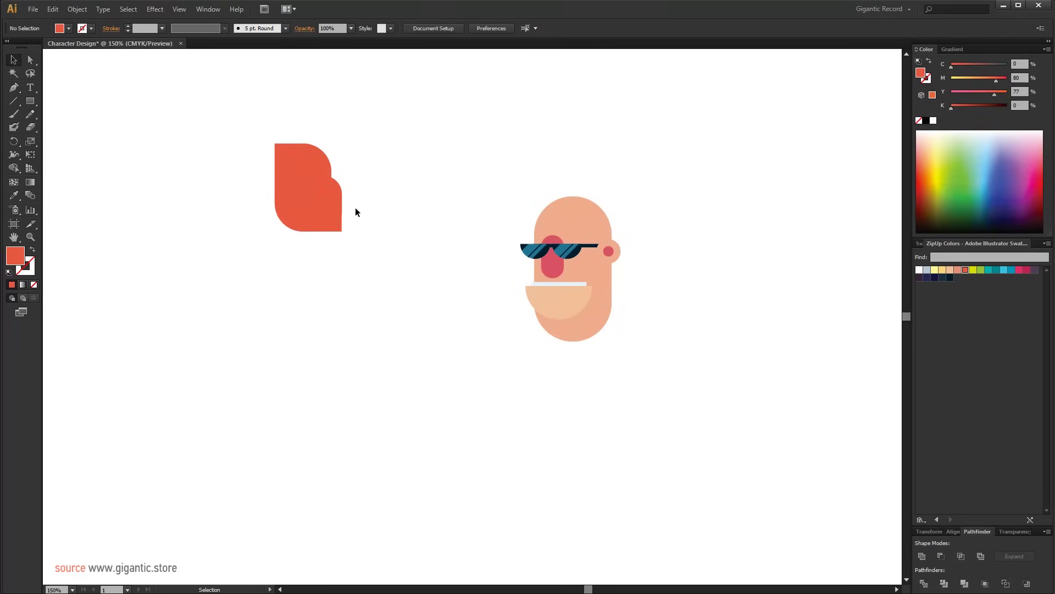
drag(1001, 80, 1008, 80)
click(535, 153)
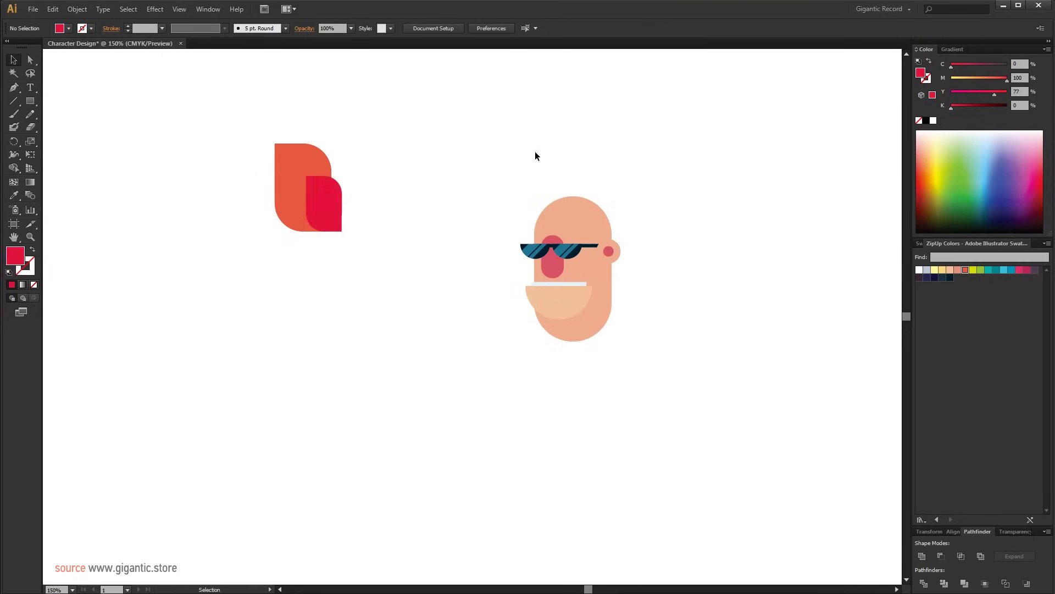
- Add a sideways copy of the crimson lock filled orange-red with M 80 and Y 77, and reflect it across the vertical axis
drag(337, 195, 378, 198)
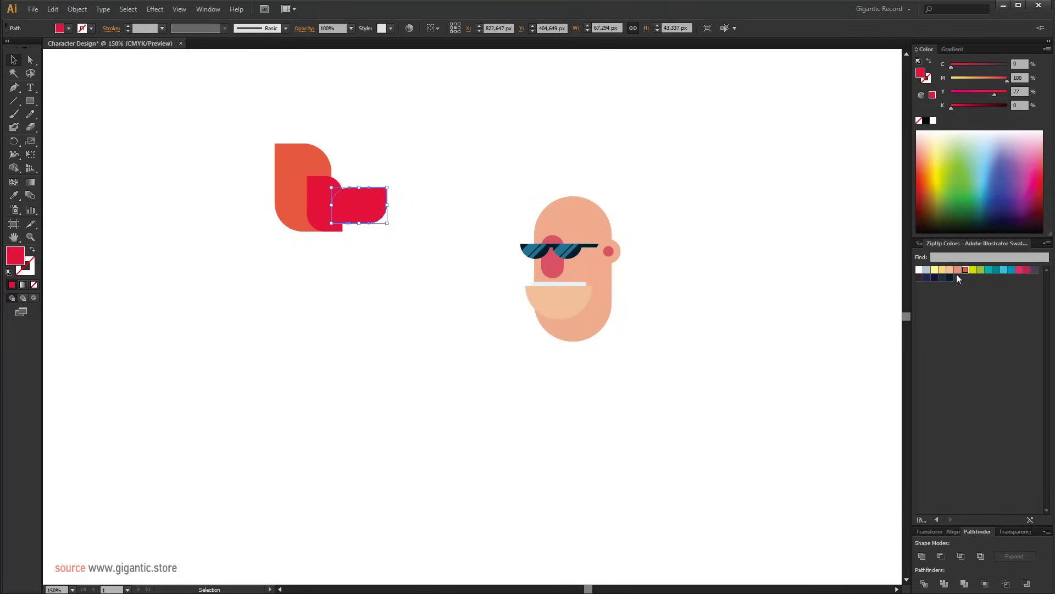
click(965, 270)
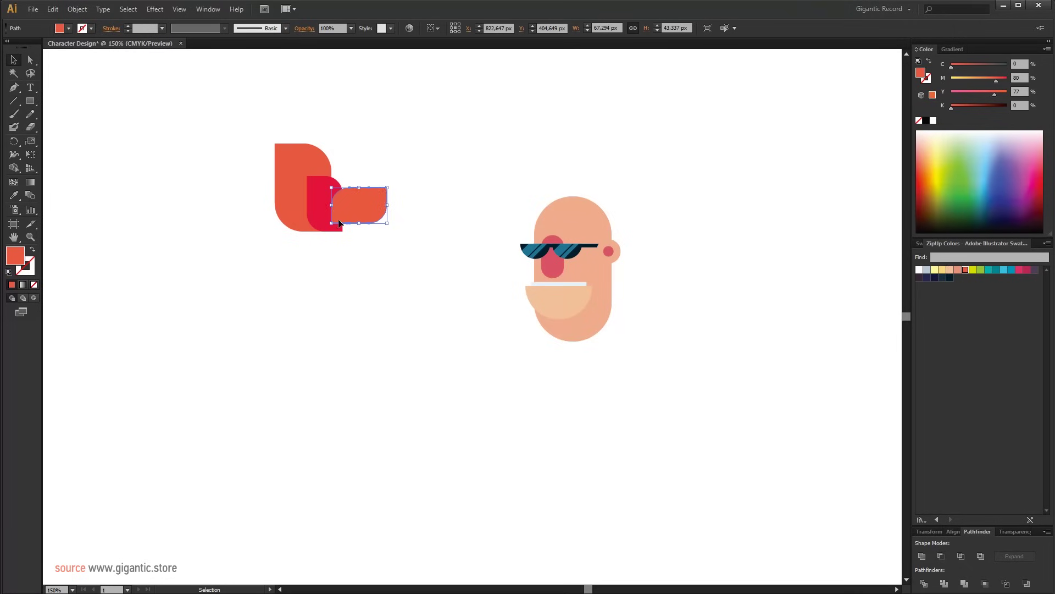
right_click(361, 209)
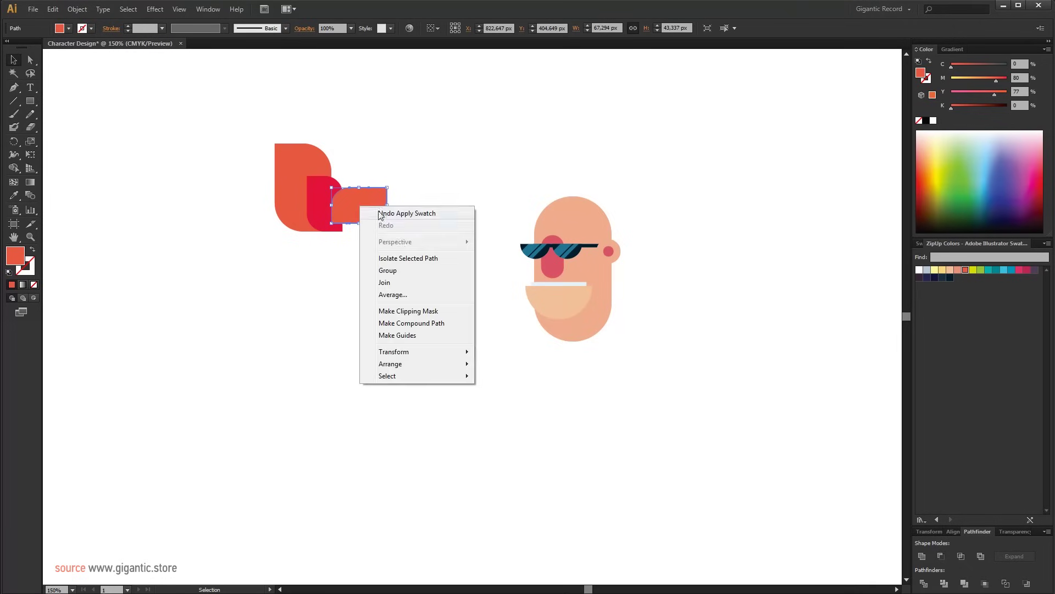
mouse_move(421, 356)
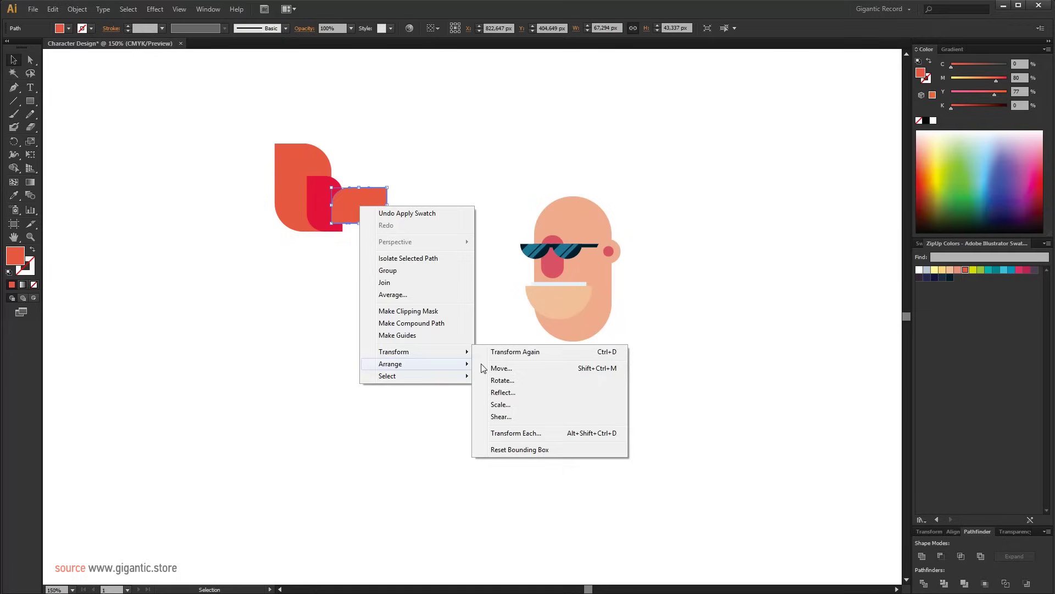
click(519, 393)
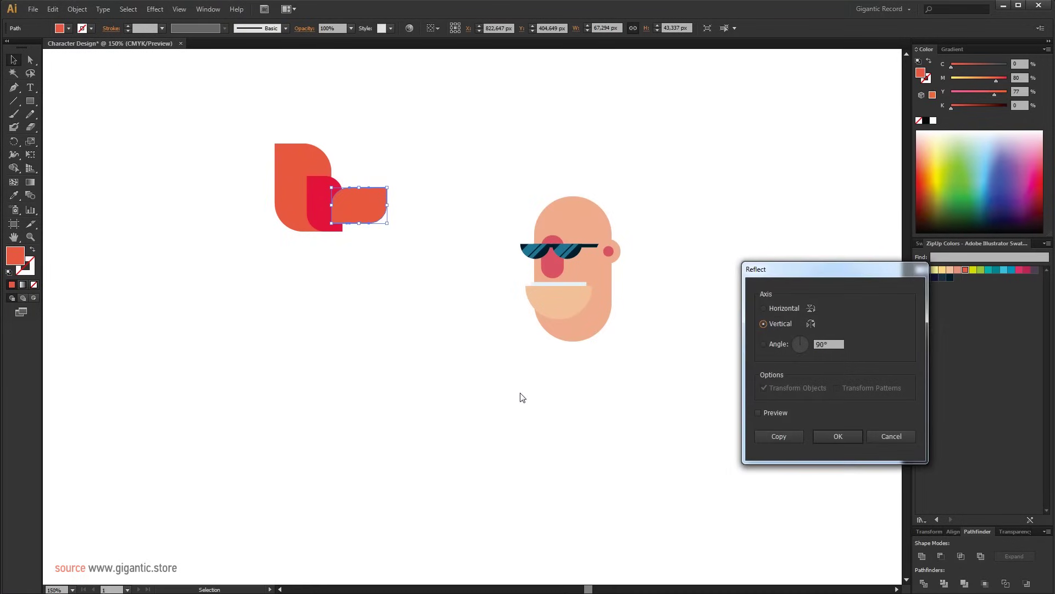
click(839, 434)
- Shift the sideways lock to overlap the crimson one and align the bottom edges of all three hair locks
drag(365, 204, 360, 204)
key(Down)
key(Down)
click(364, 245)
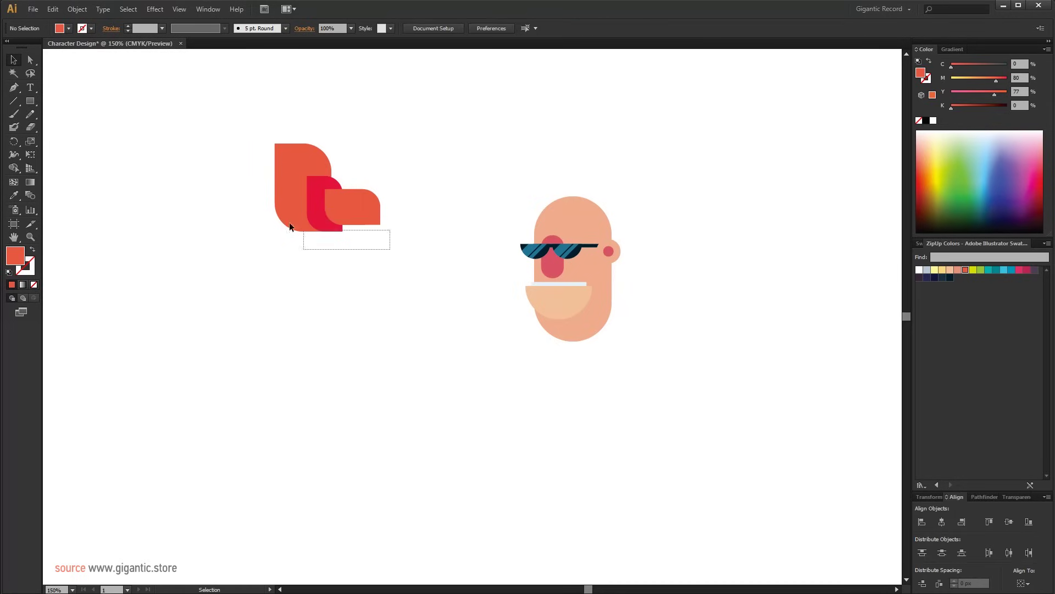
drag(289, 226, 287, 221)
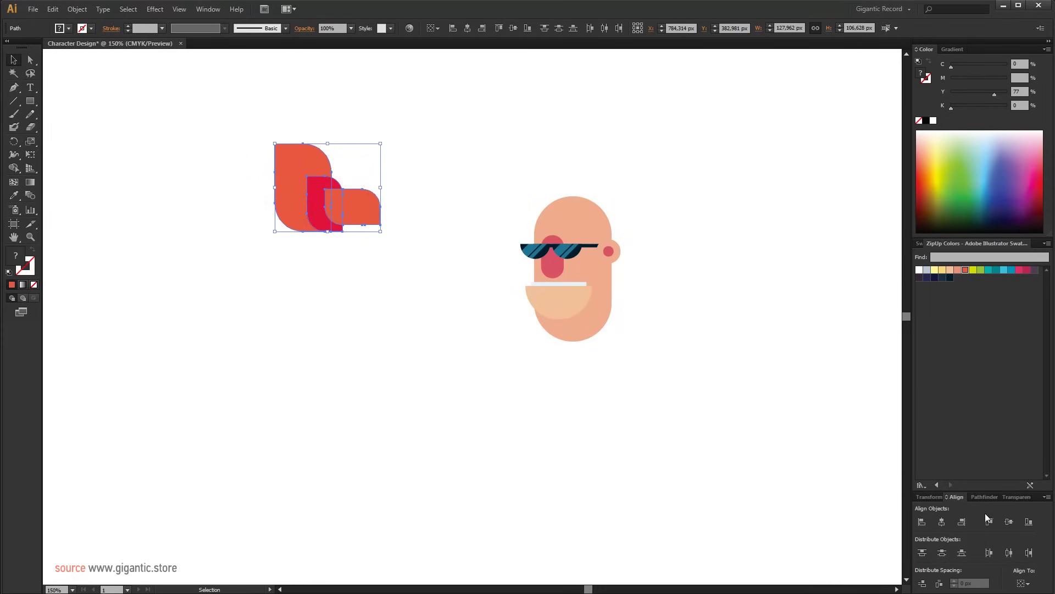
click(1029, 522)
click(414, 404)
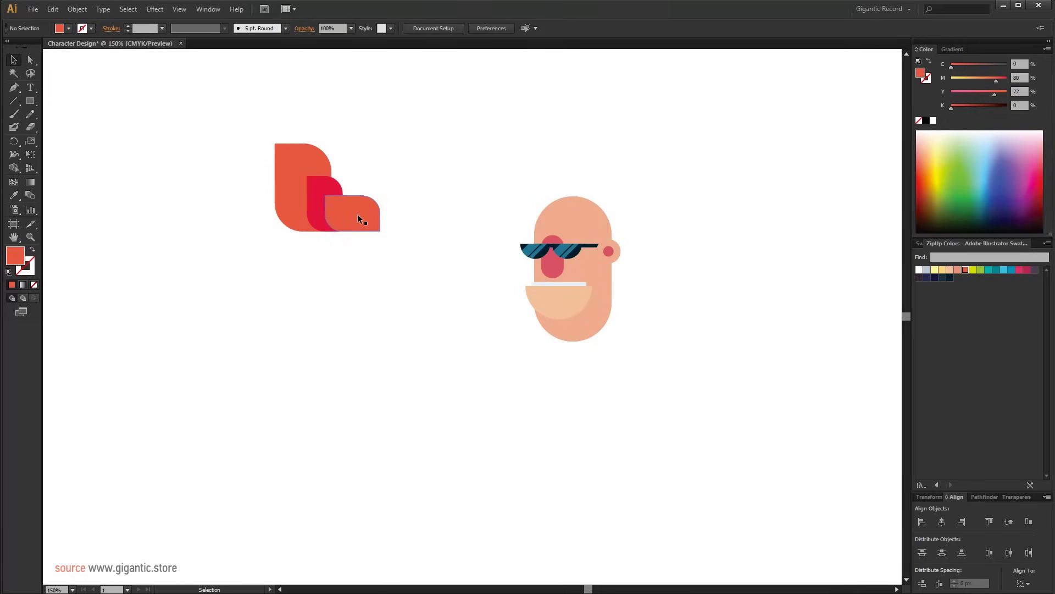
- Scale the largest hair lock down to about 95 px tall and group the three locks
click(300, 187)
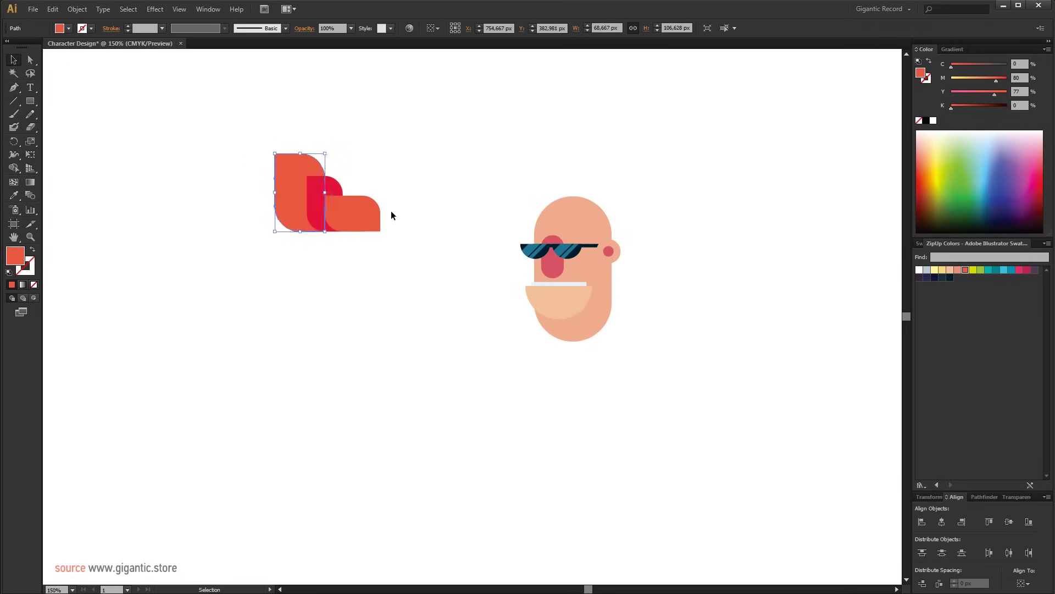
drag(407, 127, 311, 253)
key(ctrl+g)
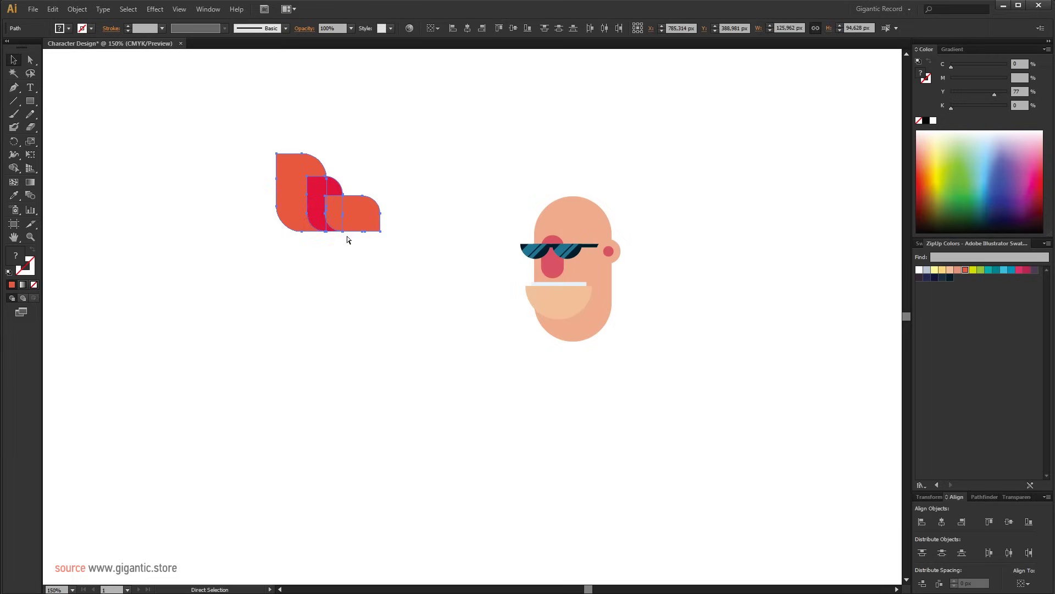
- Resize the hair group to suit the head's width and place it over the forehead and crown
drag(380, 153, 363, 165)
drag(337, 214, 584, 213)
mouse_move(523, 160)
mouse_down()
mouse_move(503, 141)
mouse_move(514, 153)
mouse_up()
click(599, 171)
click(599, 215)
click(706, 234)
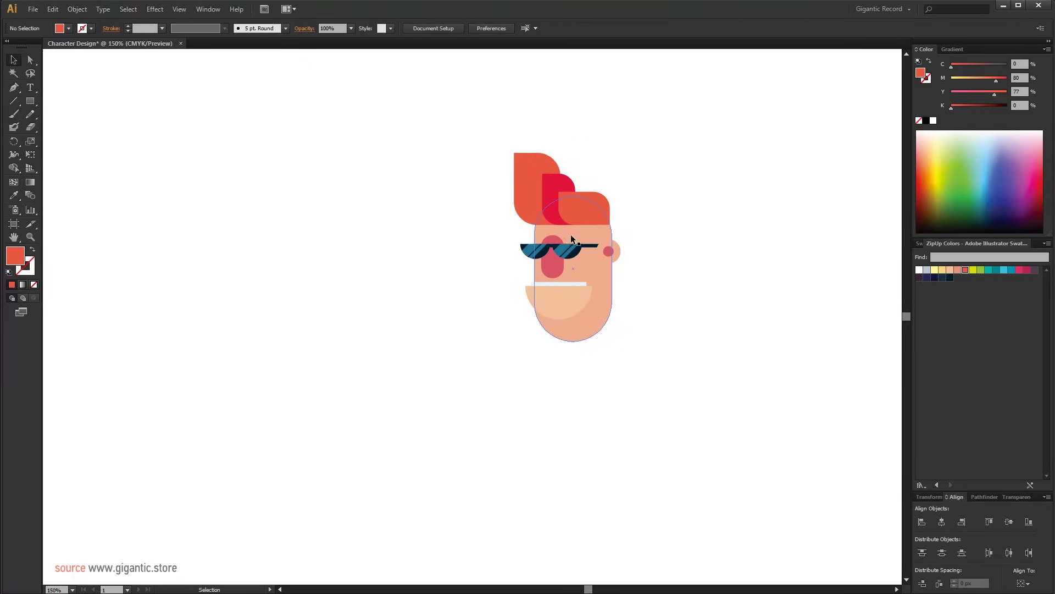
- Draw a small rounded rectangle about 23 × 5 px at the lower left of the head and fill it with the middle lock's crimson
drag(30, 101, 50, 114)
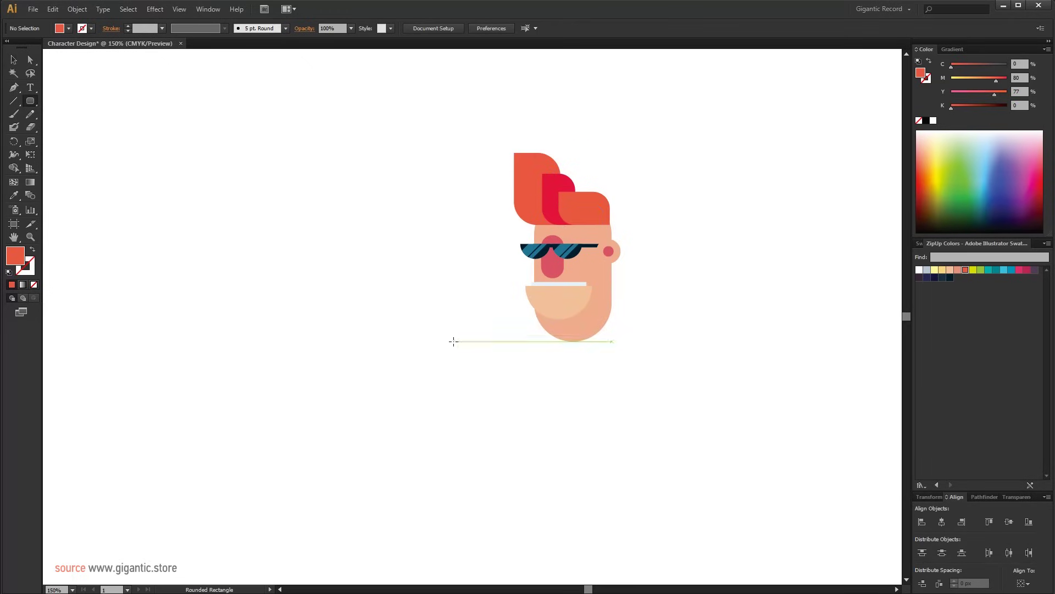
mouse_move(453, 342)
mouse_down()
mouse_move(484, 344)
mouse_move(473, 346)
mouse_up()
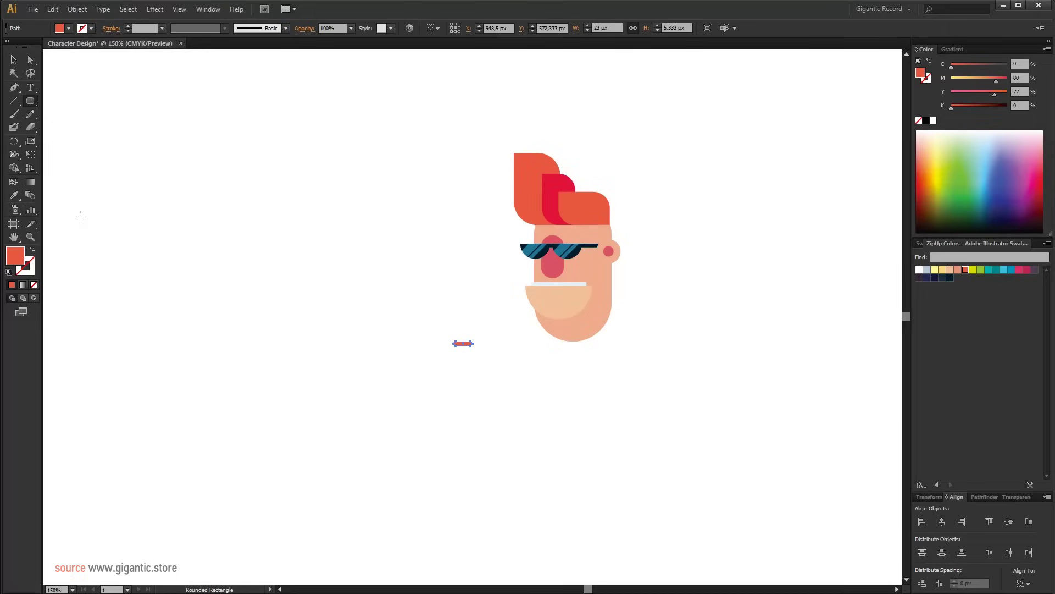
click(15, 197)
click(556, 181)
click(14, 60)
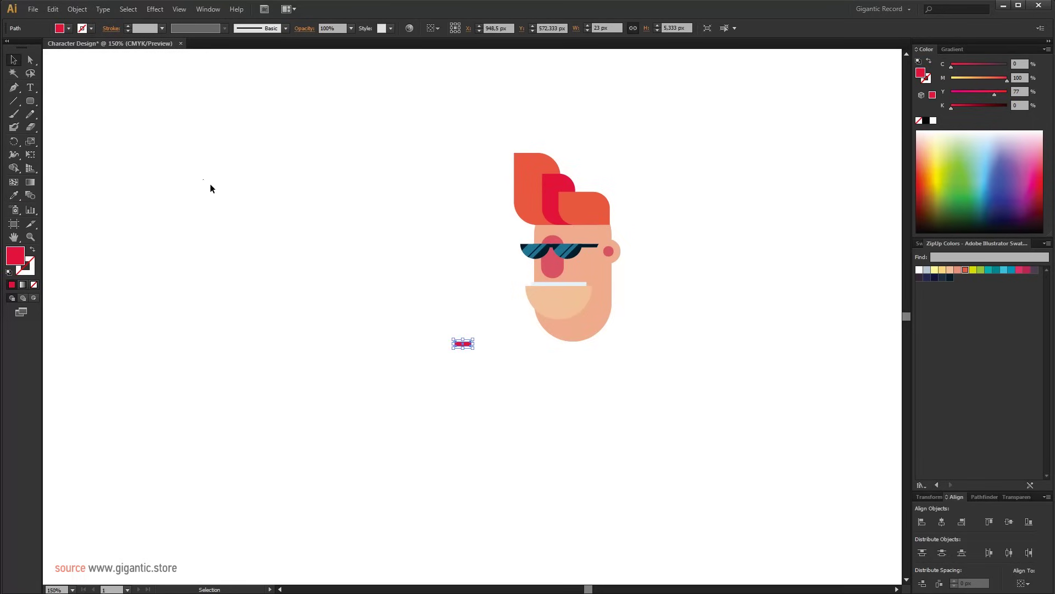
- Place the crimson bar above the sunglasses as an eyebrow and duplicate it to make a matching pair
click(210, 186)
drag(466, 341, 543, 235)
click(772, 324)
- Draw a thin vertical rounded highlight on the tallest hair lock and recolor it orange by lowering its magenta
click(30, 101)
mouse_move(522, 160)
mouse_down()
mouse_move(536, 198)
mouse_move(526, 206)
mouse_up()
drag(1008, 80, 974, 80)
click(14, 60)
click(460, 372)
- Group all the head parts and move the group up and to the left on the canvas
drag(635, 137, 489, 356)
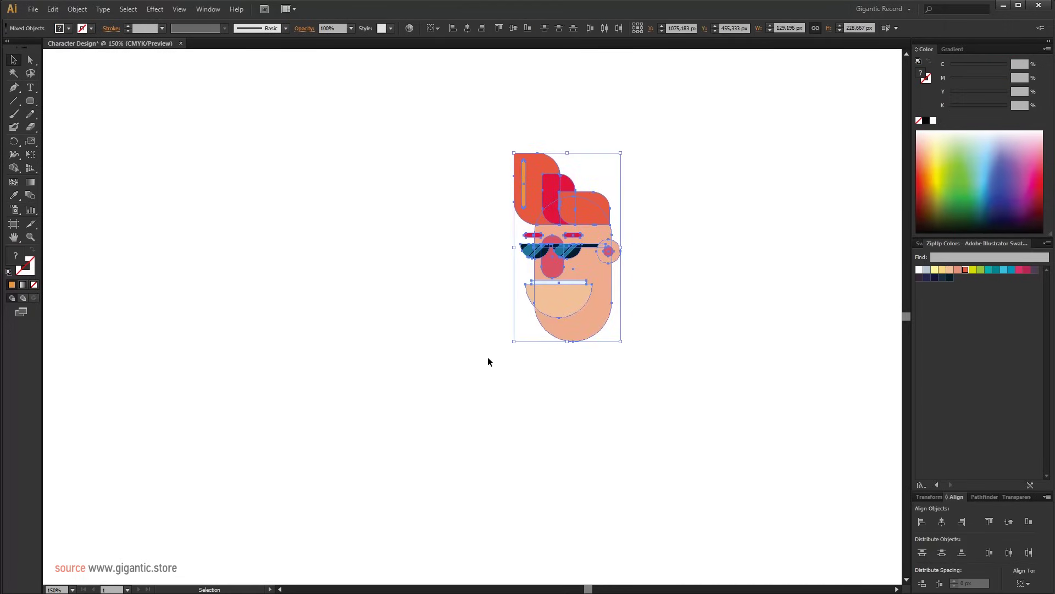
key(ctrl+g)
space+drag(707, 350, 628, 324)
click(627, 325)
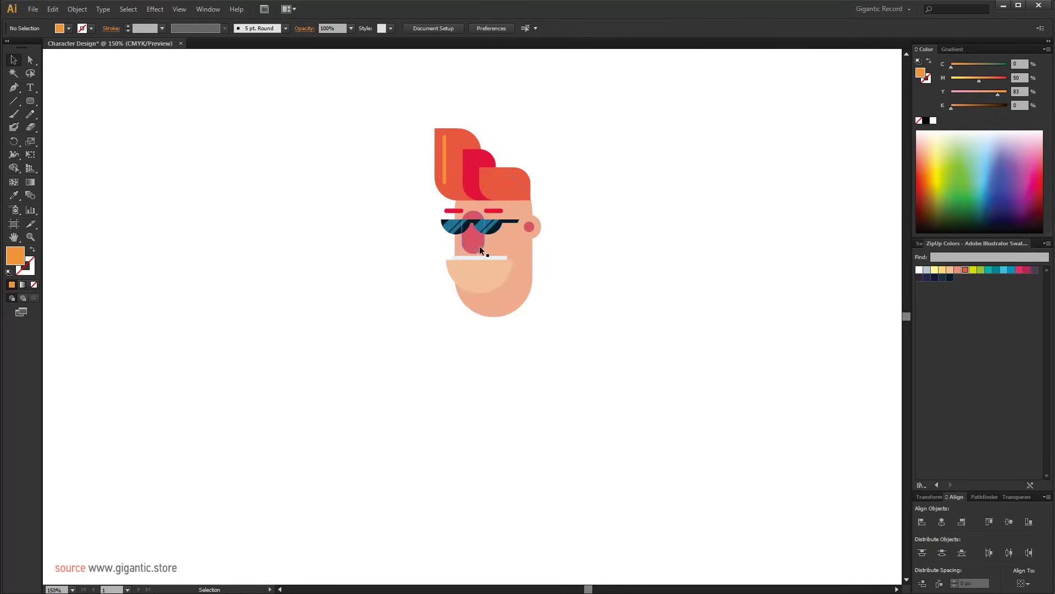
- Draw a body circle about 215 px in diameter below the head and fill it with the dark teal swatch
drag(33, 104, 83, 127)
drag(354, 259, 603, 361)
key(v)
click(992, 271)
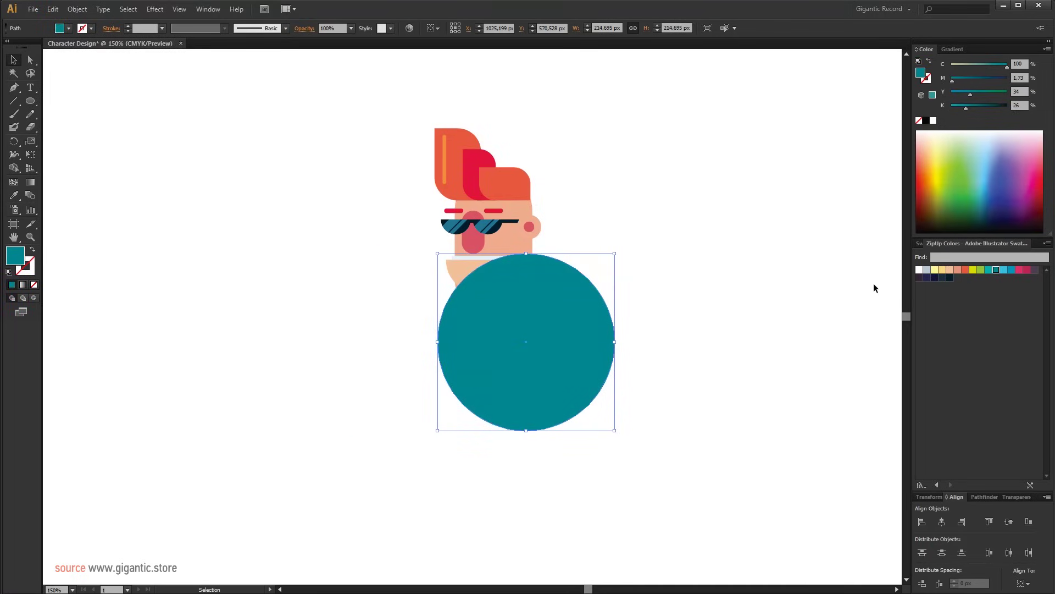
- Bring the head group in front of the teal circle and adjust its position over the circle's upper edge
right_click(480, 200)
mouse_move(517, 295)
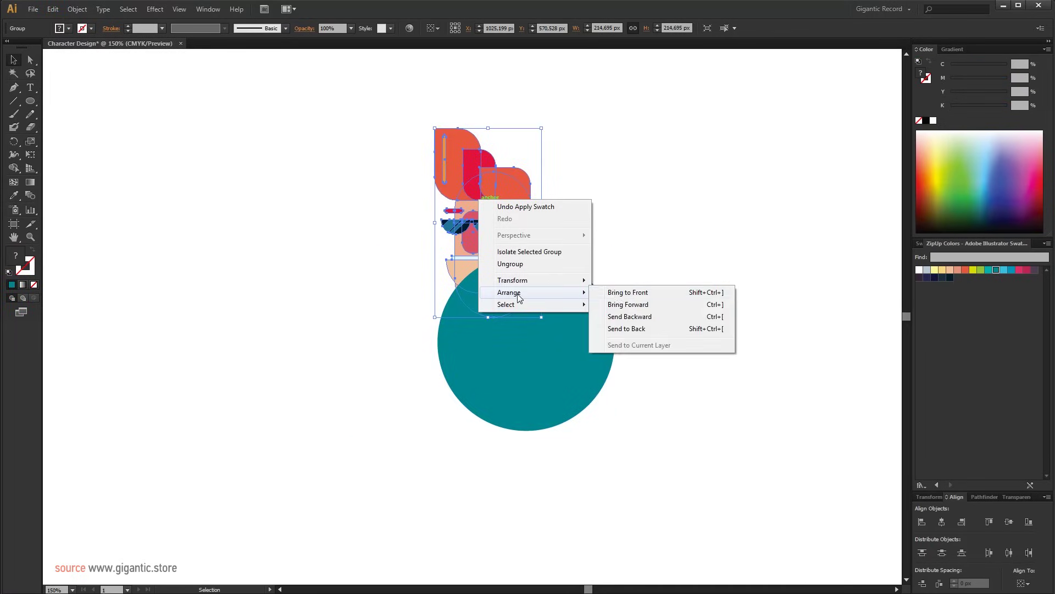
click(615, 294)
click(604, 266)
drag(493, 265, 507, 240)
click(657, 326)
click(743, 303)
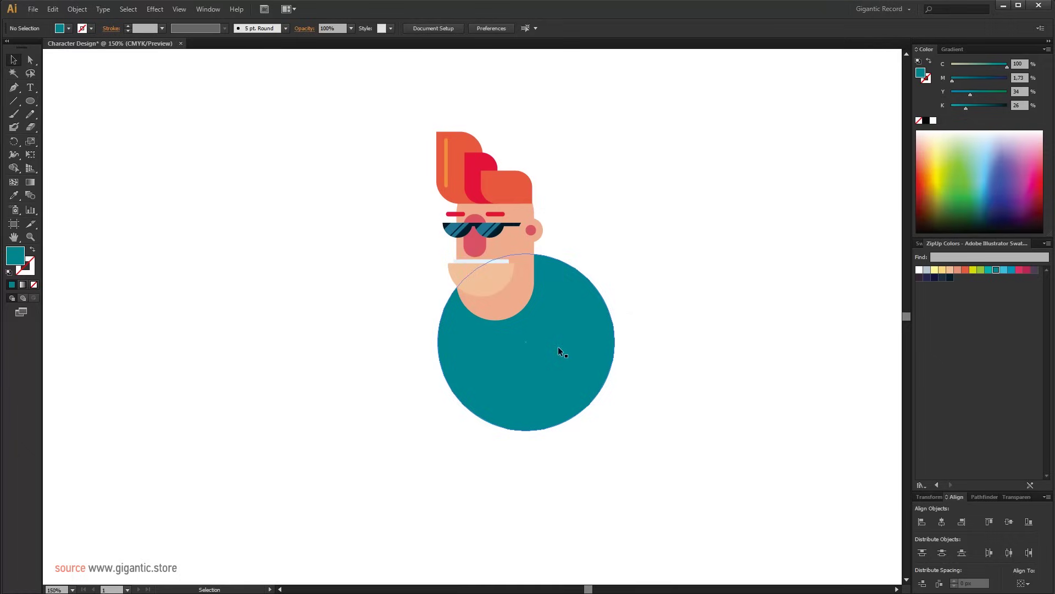
- Draw a rounded rectangle neck, fill it with the light skin swatch and place it over the body below the head
drag(30, 101, 59, 109)
drag(295, 240, 387, 365)
click(950, 270)
click(13, 62)
drag(340, 313, 514, 330)
- Bring the head group in front of the neck and scale the neck down to about 102 × 138 px
right_click(508, 213)
mouse_move(538, 306)
click(697, 308)
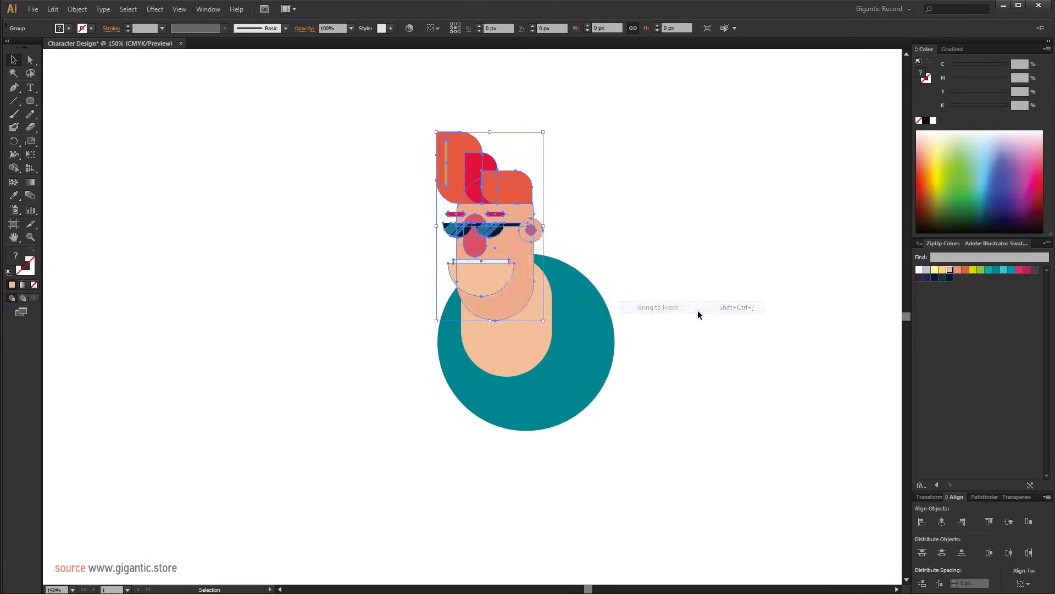
click(548, 352)
drag(551, 376, 545, 372)
- Draw a thin rounded bar about 89 px wide beside the character and duplicate it into a stack of five
key(m)
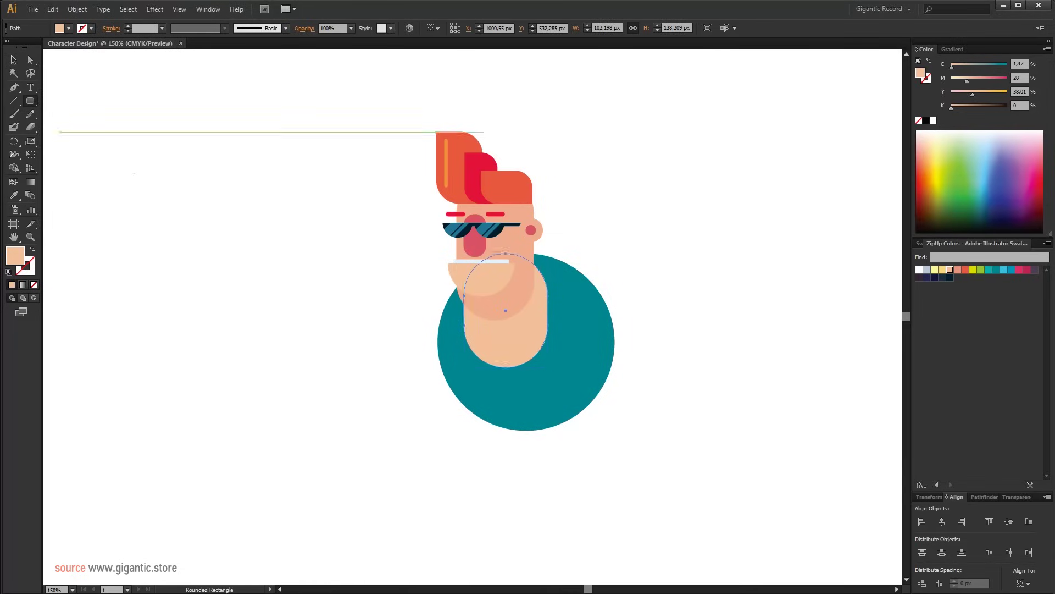
drag(188, 218, 239, 246)
key(v)
click(236, 302)
click(278, 321)
drag(253, 295, 242, 252)
drag(245, 263, 246, 259)
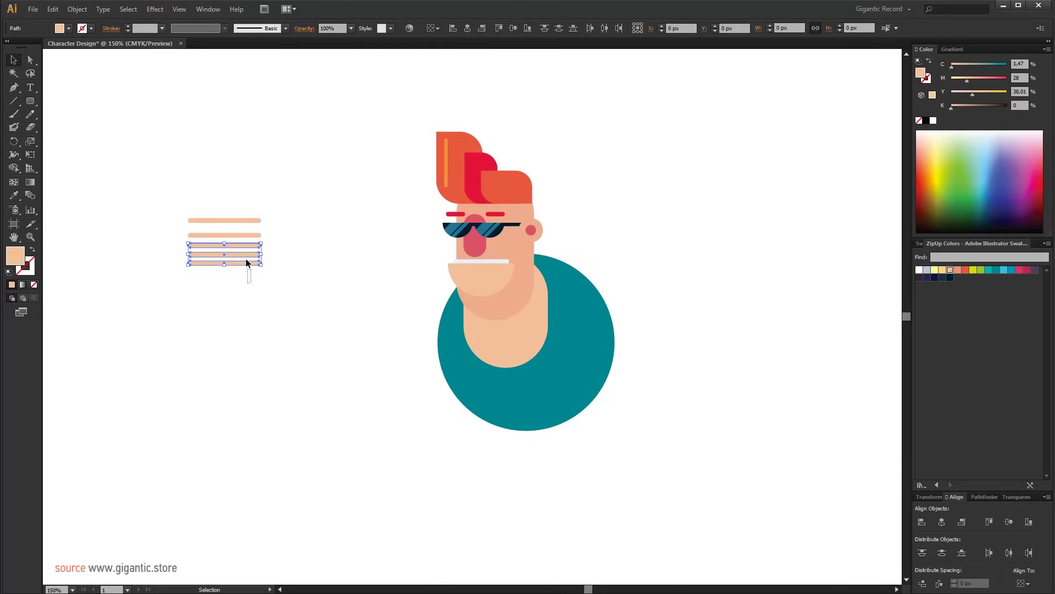
click(271, 257)
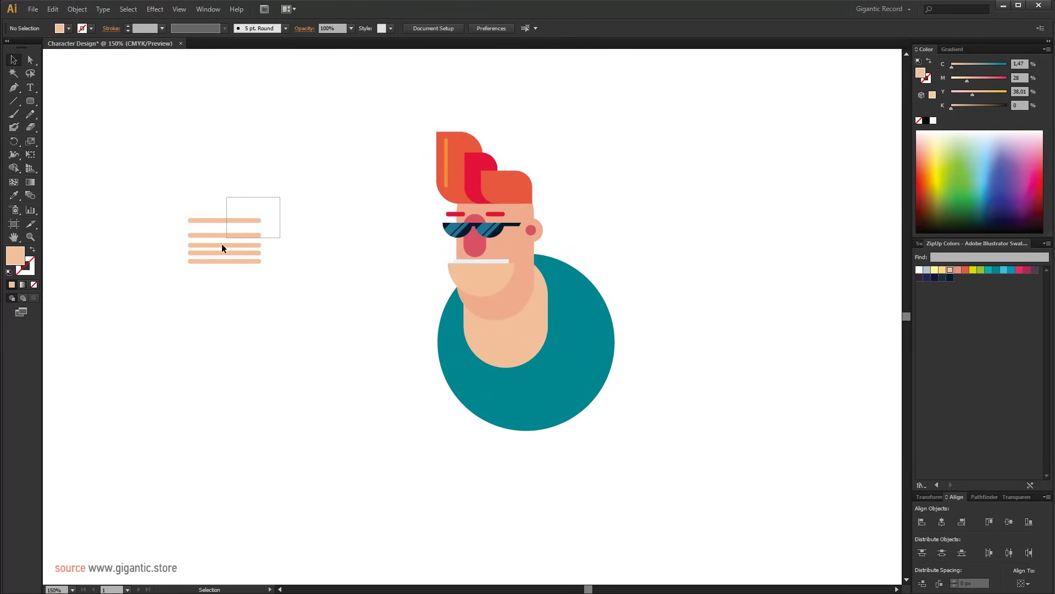
- Distribute the five bars evenly by their vertical centers and recolor them with magenta 40 and black 11
drag(222, 244, 225, 238)
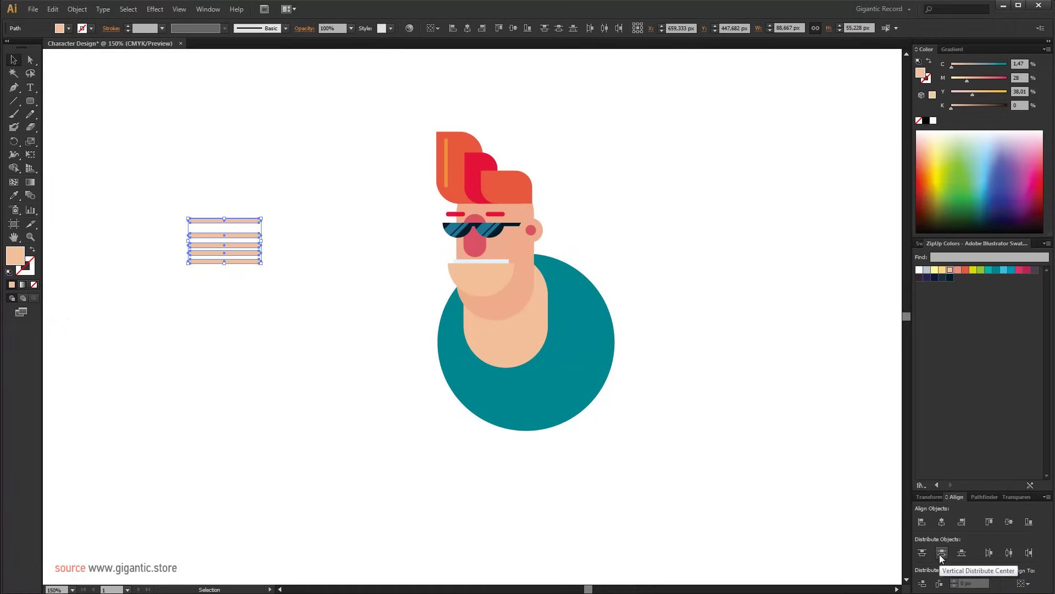
click(941, 553)
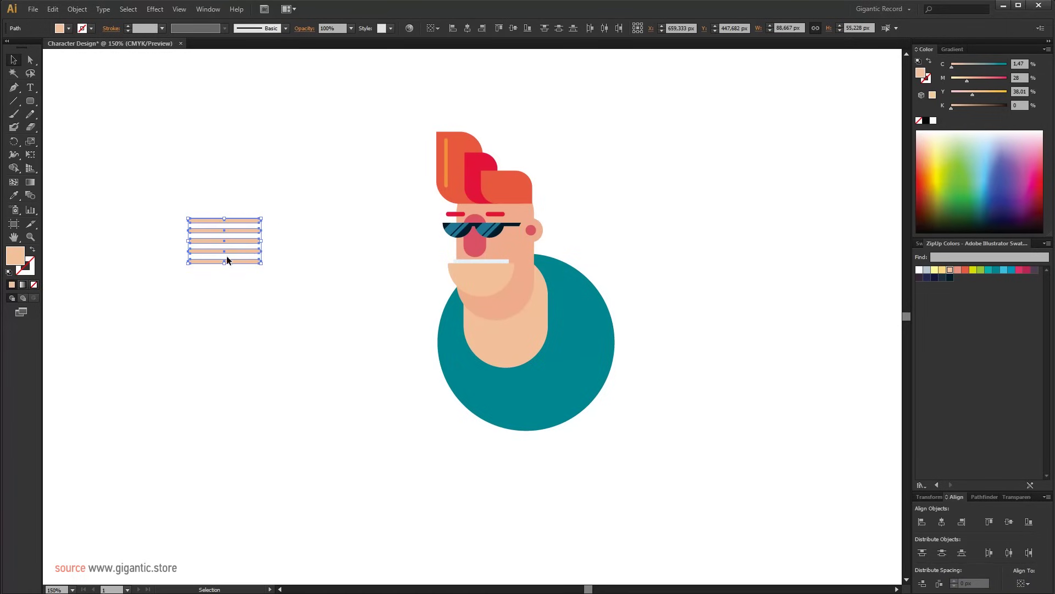
drag(968, 81, 975, 82)
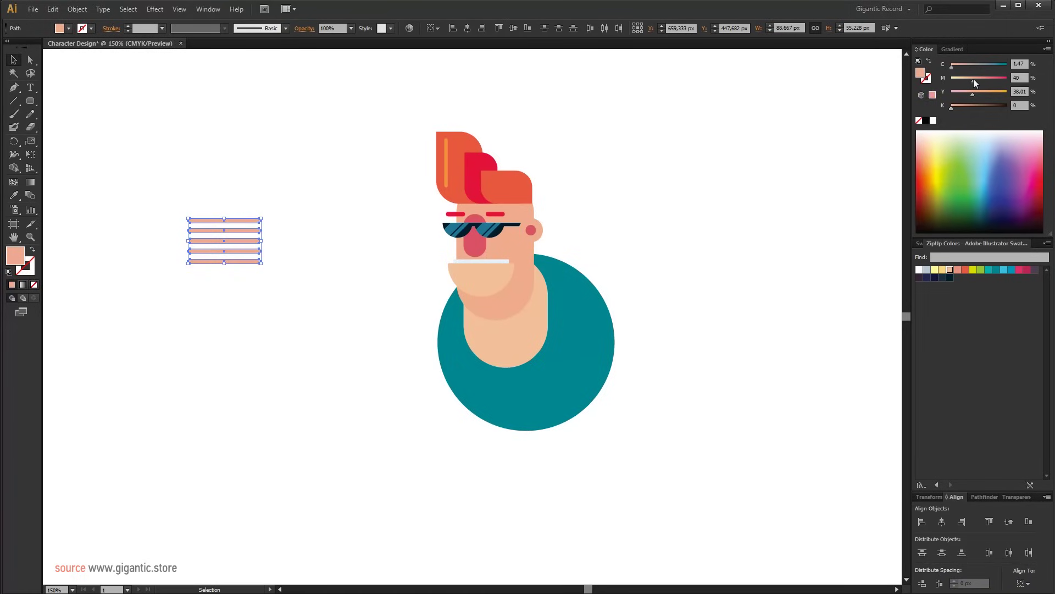
click(957, 107)
- Group the five bars, scale them down and place them on the lower part of the neck as chest hair lines
drag(261, 218, 512, 349)
click(238, 248)
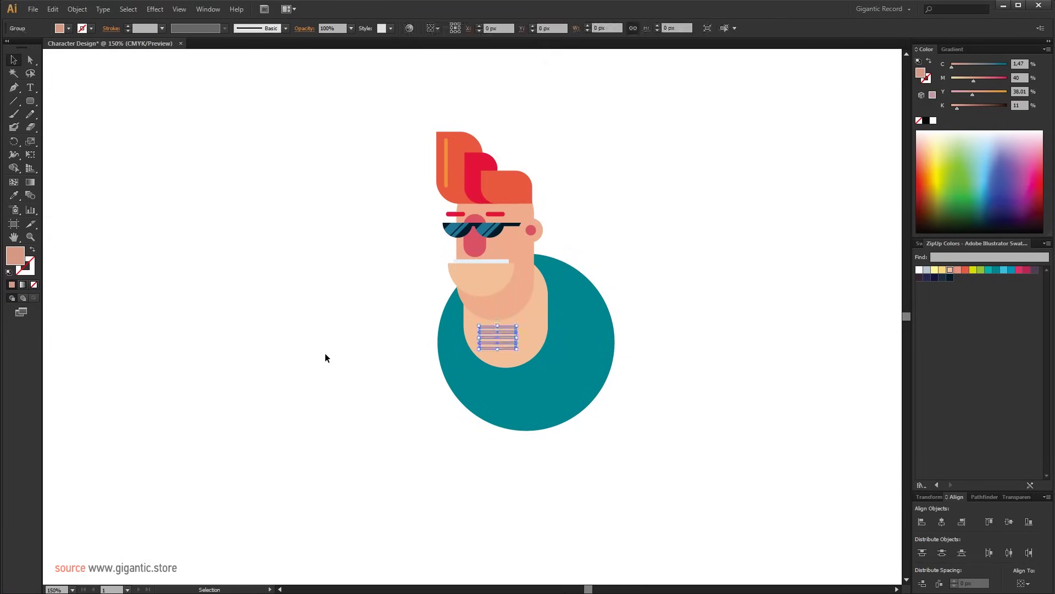
click(507, 349)
click(692, 349)
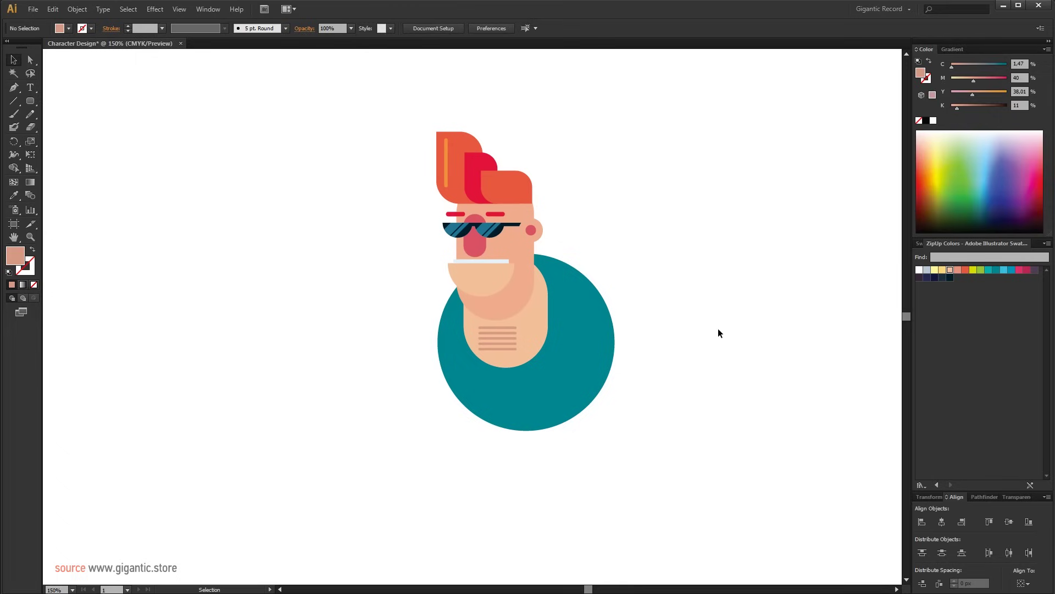
- Scale the whole character down proportionally and move it up and to the left on the canvas
drag(654, 114, 564, 467)
drag(615, 432, 573, 361)
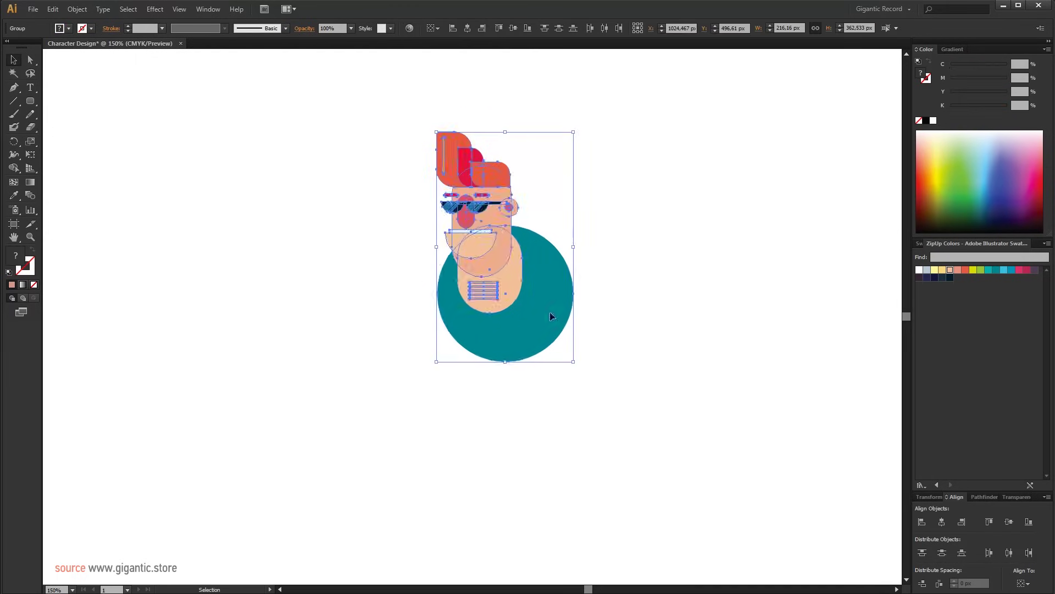
drag(550, 311, 472, 282)
click(631, 378)
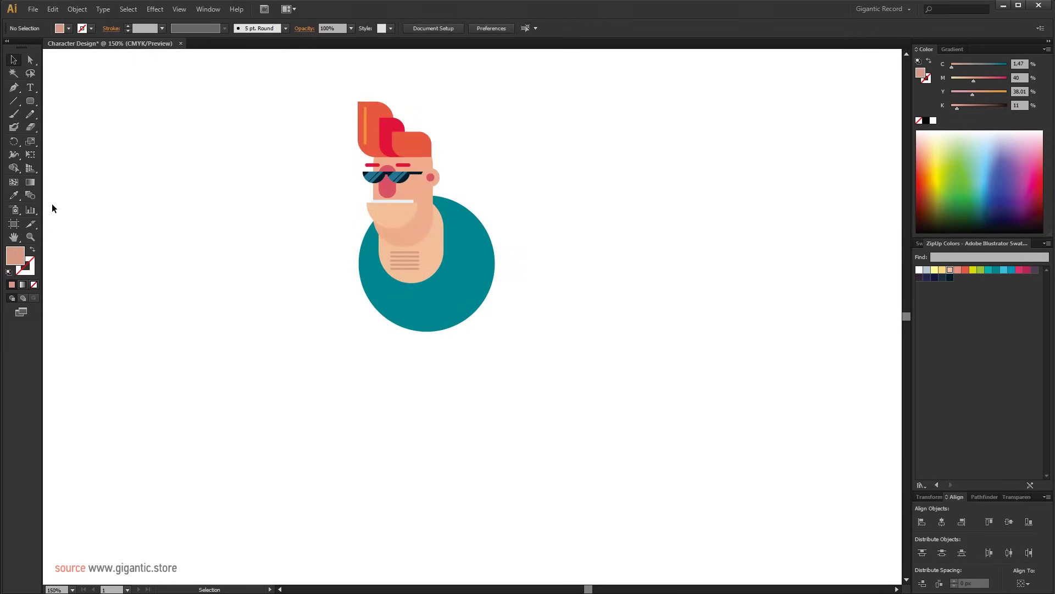
- Draw a tall rounded rectangle arm about 71 × 272 px beside the character, filled with the light skin swatch
click(33, 106)
click(950, 270)
drag(659, 151, 636, 377)
key(v)
drag(652, 306, 625, 325)
click(742, 317)
- Create a group of four evenly distributed rounded fingers 50 px tall and place it at the arm's lower end
click(30, 101)
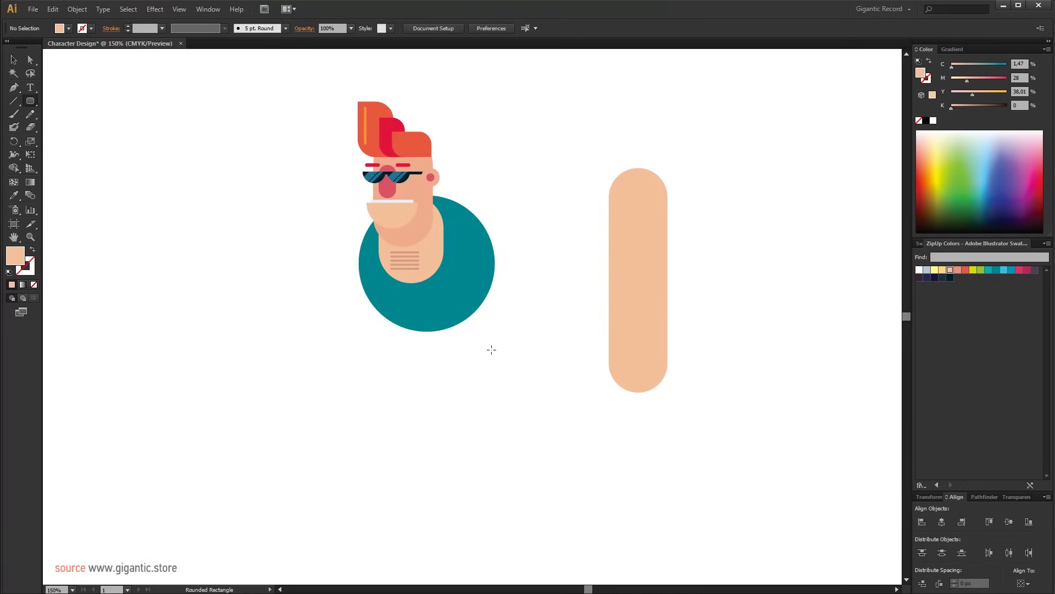
drag(511, 329, 542, 350)
click(14, 59)
drag(586, 397, 502, 344)
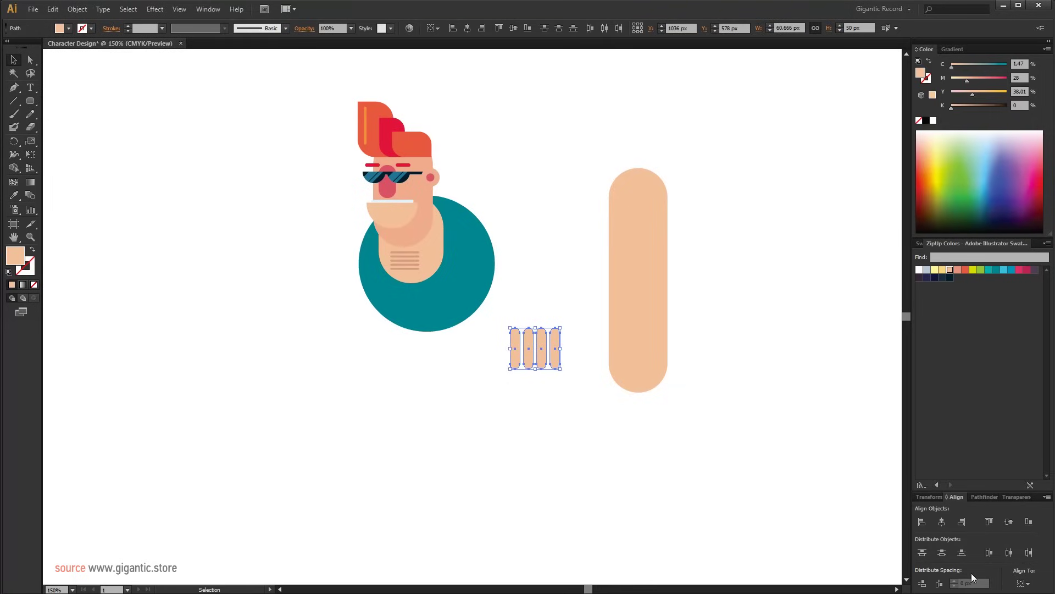
click(1005, 551)
drag(520, 364, 618, 395)
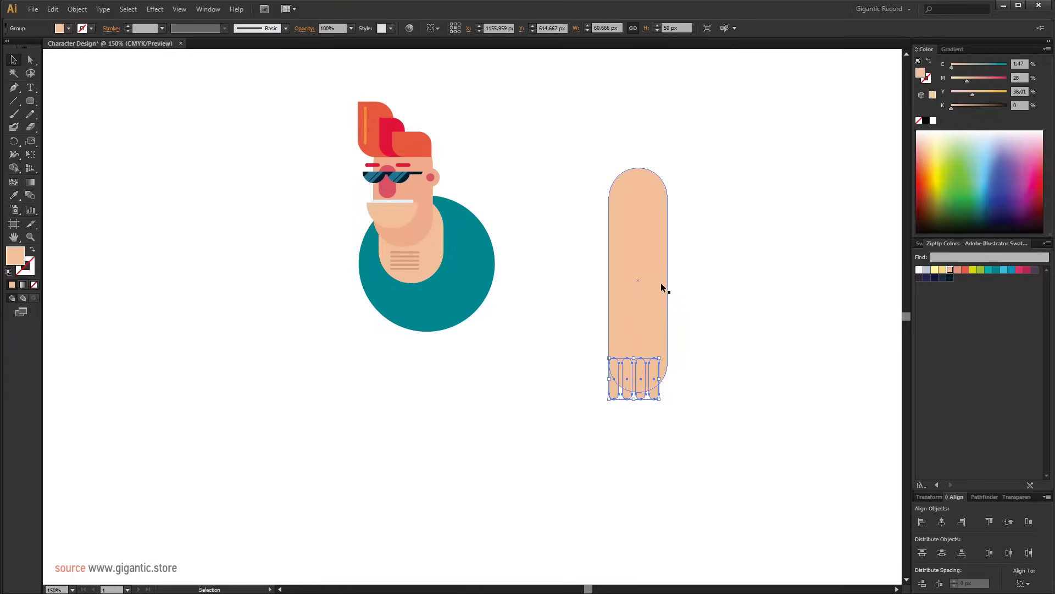
click(680, 324)
- Copy the arm's width and apply it to the finger group, scaling the fingers proportionally
click(629, 291)
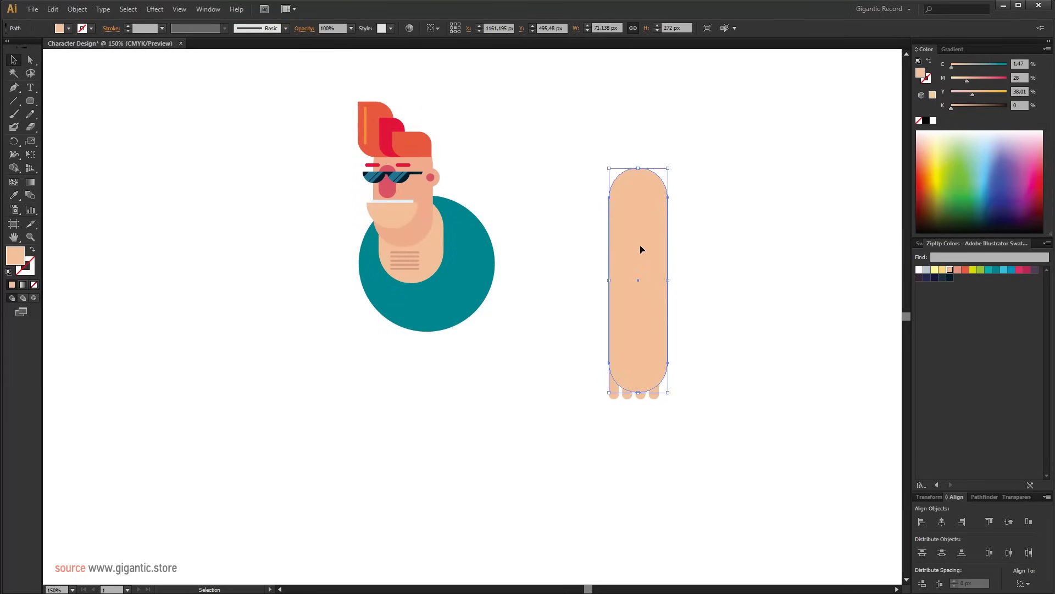
drag(929, 496, 752, 362)
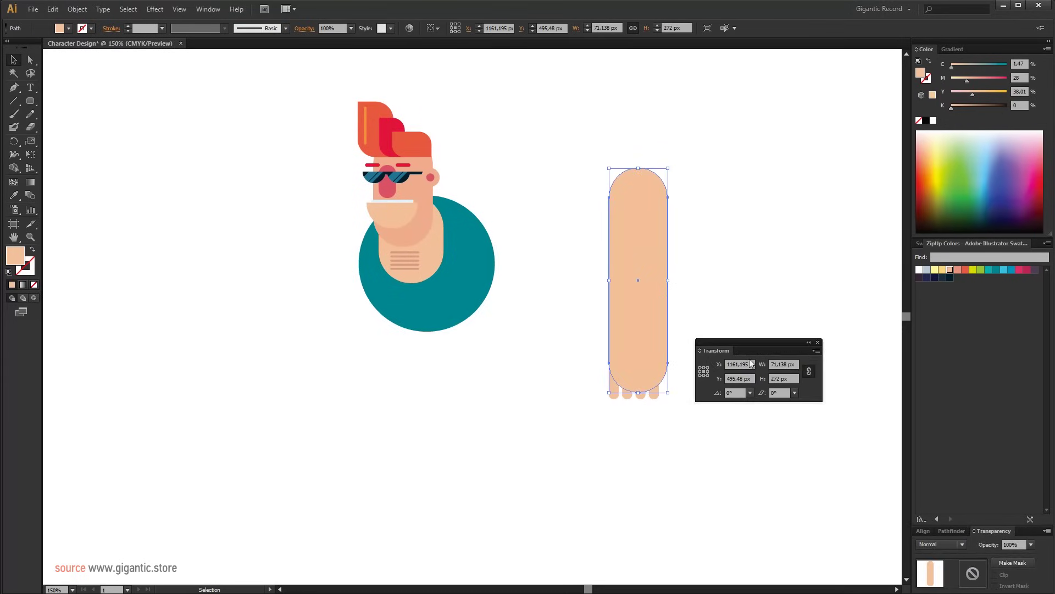
double_click(781, 363)
right_click(782, 364)
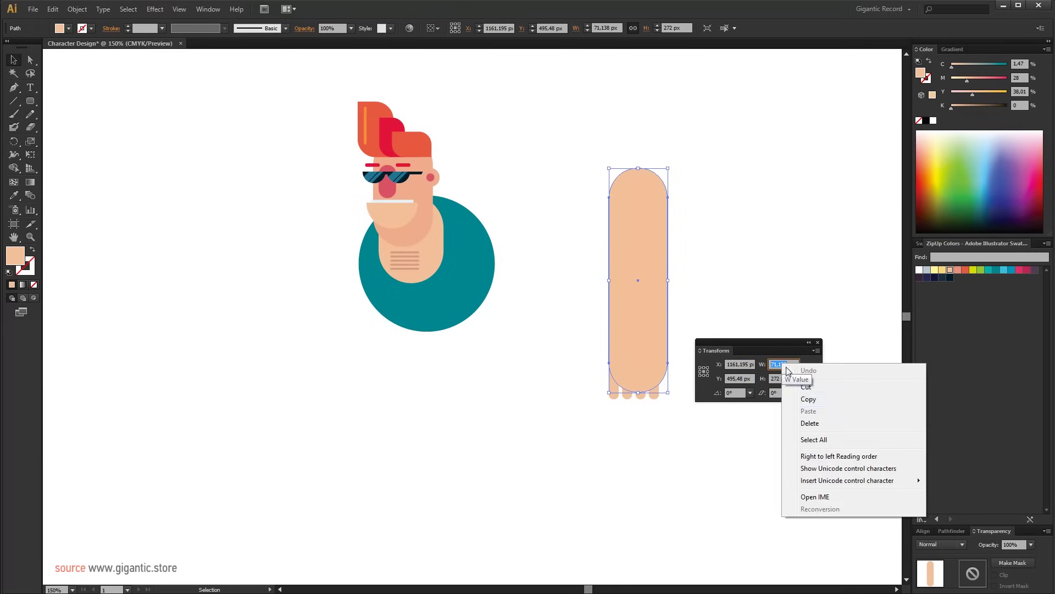
click(807, 400)
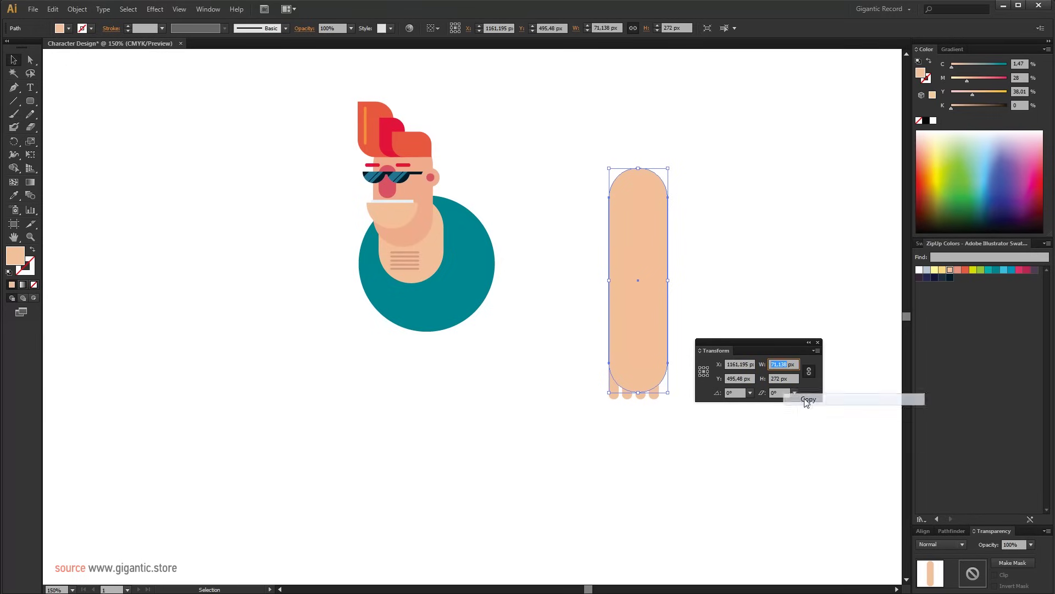
click(655, 399)
double_click(787, 364)
right_click(786, 364)
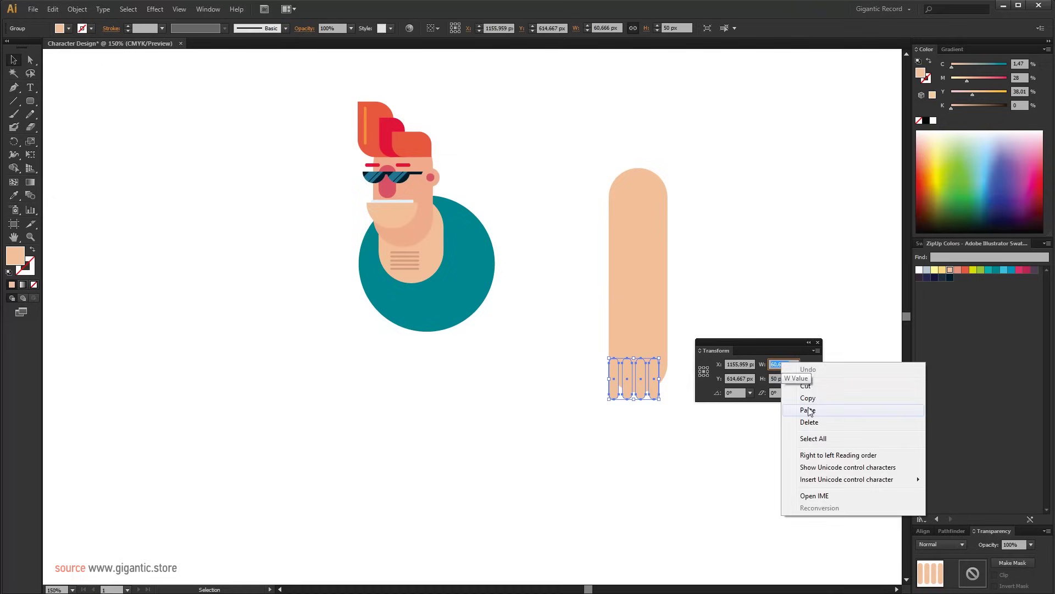
click(808, 410)
key(Return)
- Align the finger group horizontally to the arm's right edge and dock the Transform panel below Align
drag(679, 335, 632, 393)
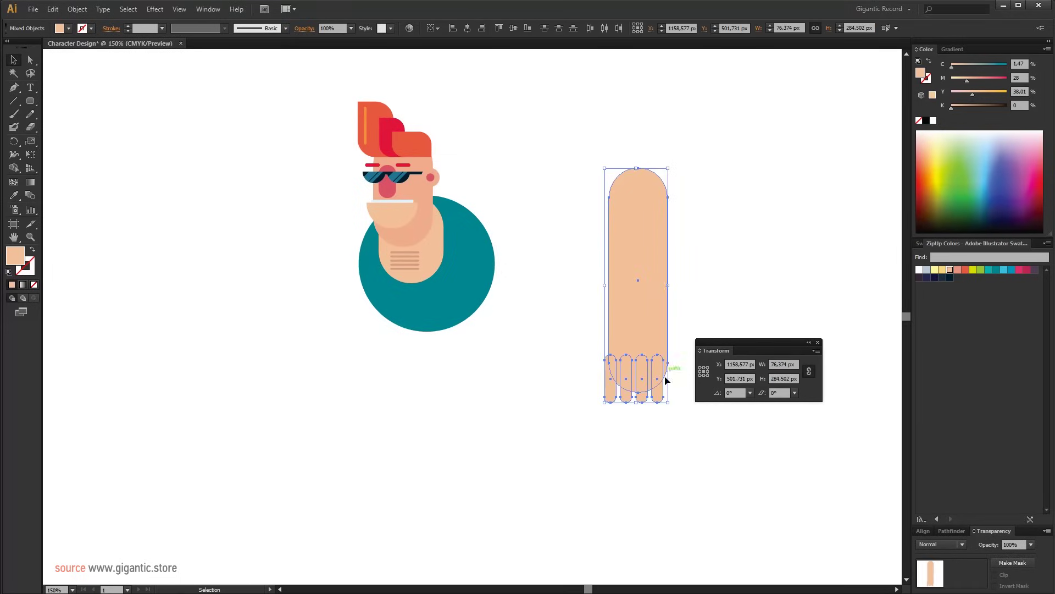
click(923, 531)
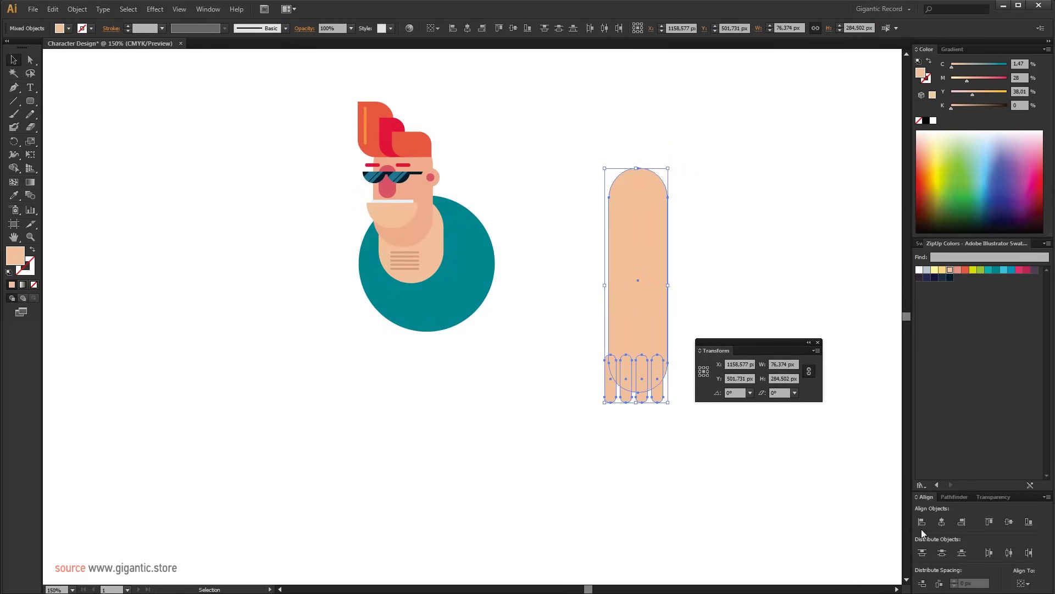
click(961, 522)
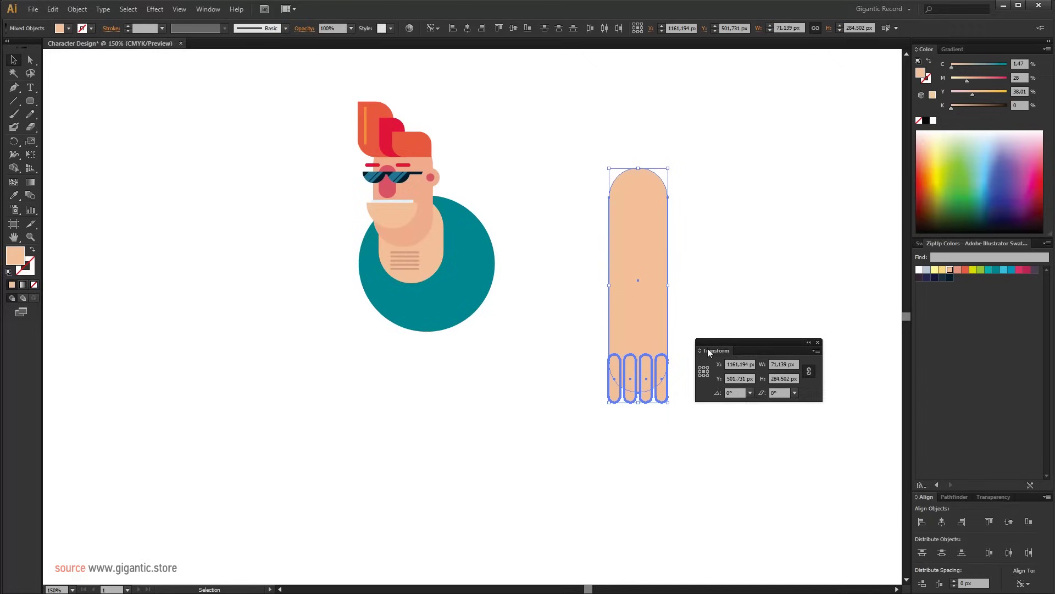
drag(708, 348, 960, 503)
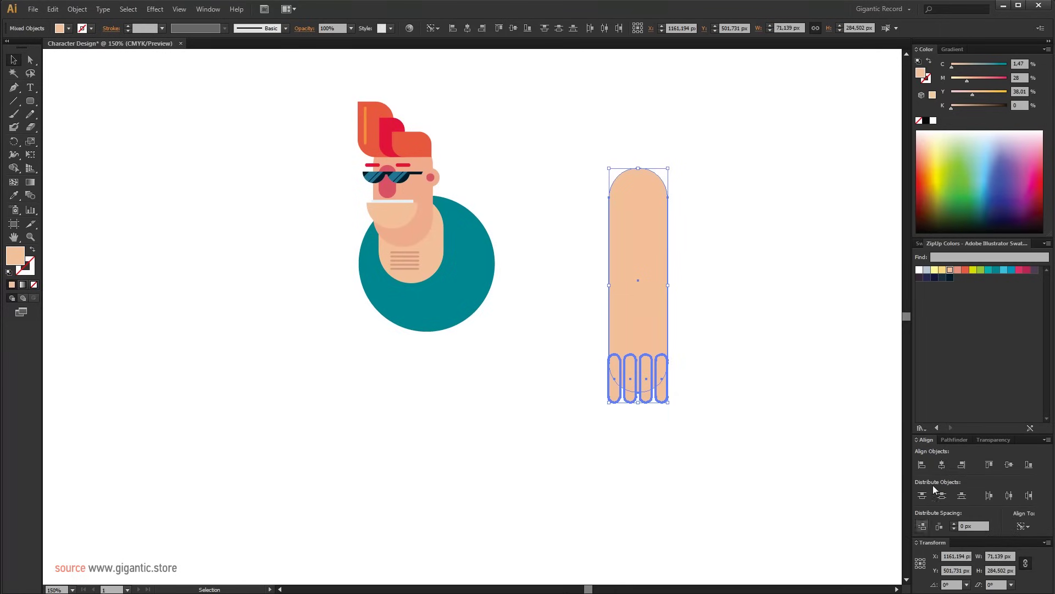
click(718, 423)
- Copy one finger out of the group, rotate the copy 45° and place it beside the hand as a thumb
double_click(612, 395)
click(614, 395)
key(ctrl+c)
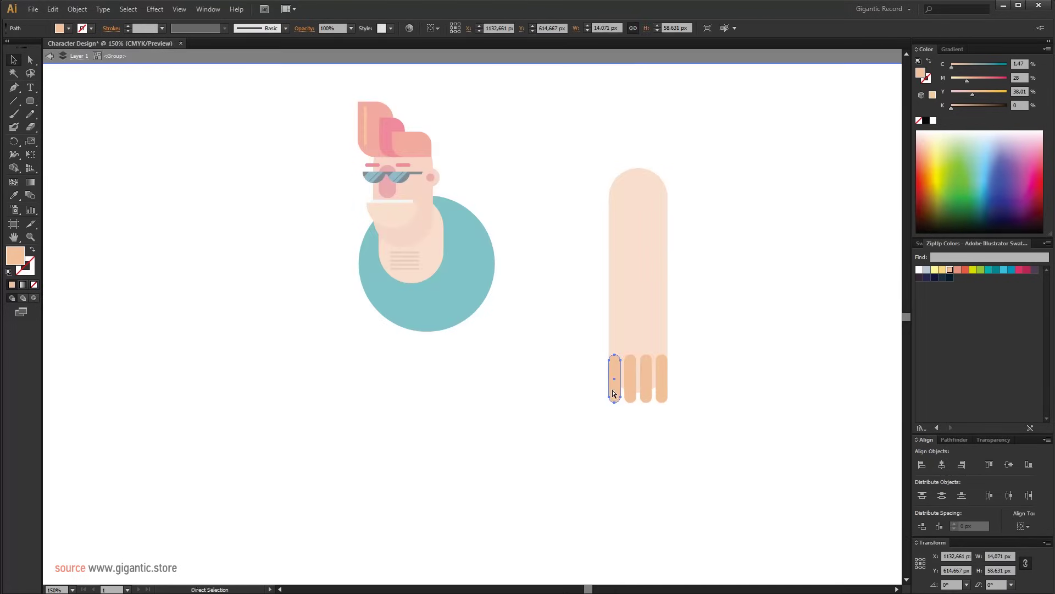
double_click(744, 430)
key(ctrl+v)
drag(478, 337, 524, 368)
drag(530, 330, 522, 460)
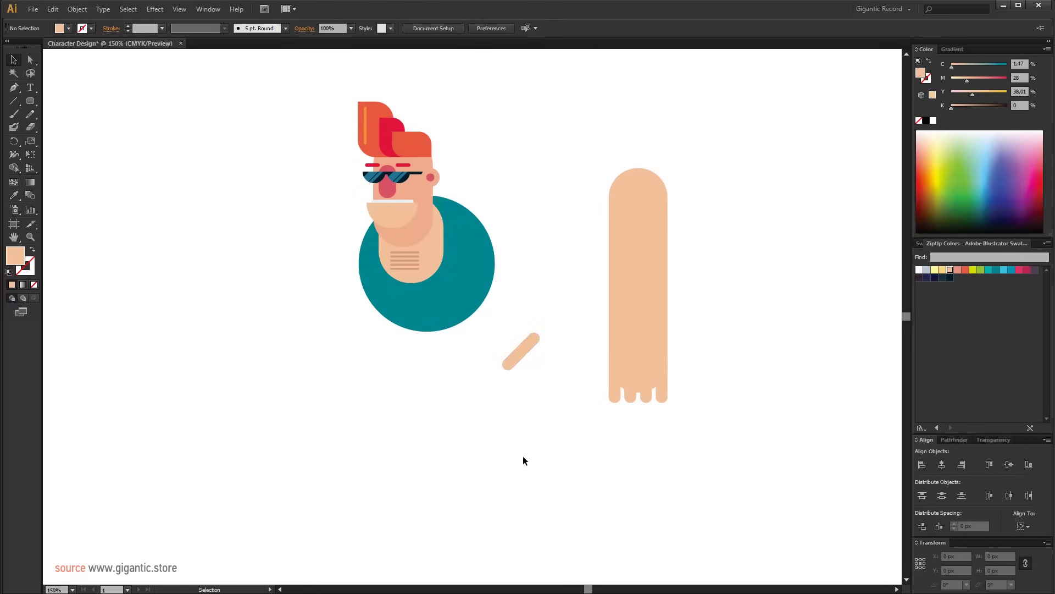
drag(519, 362, 612, 370)
- Recolor the thumb with the head's darker skin tone and send it behind the arm
click(13, 195)
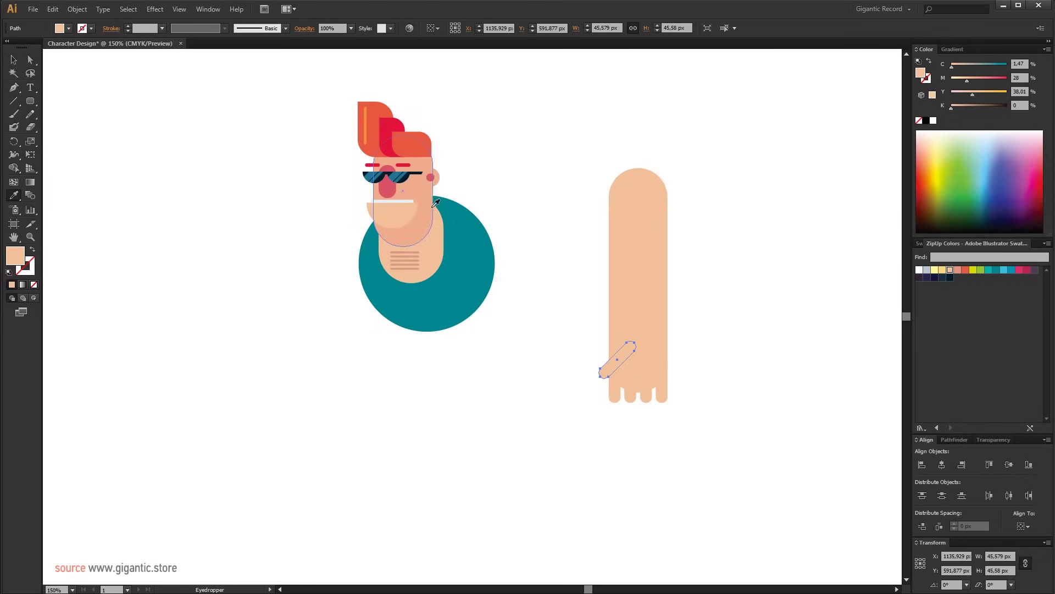
click(424, 220)
click(13, 60)
right_click(614, 362)
click(764, 567)
key(ctrl+shift+a)
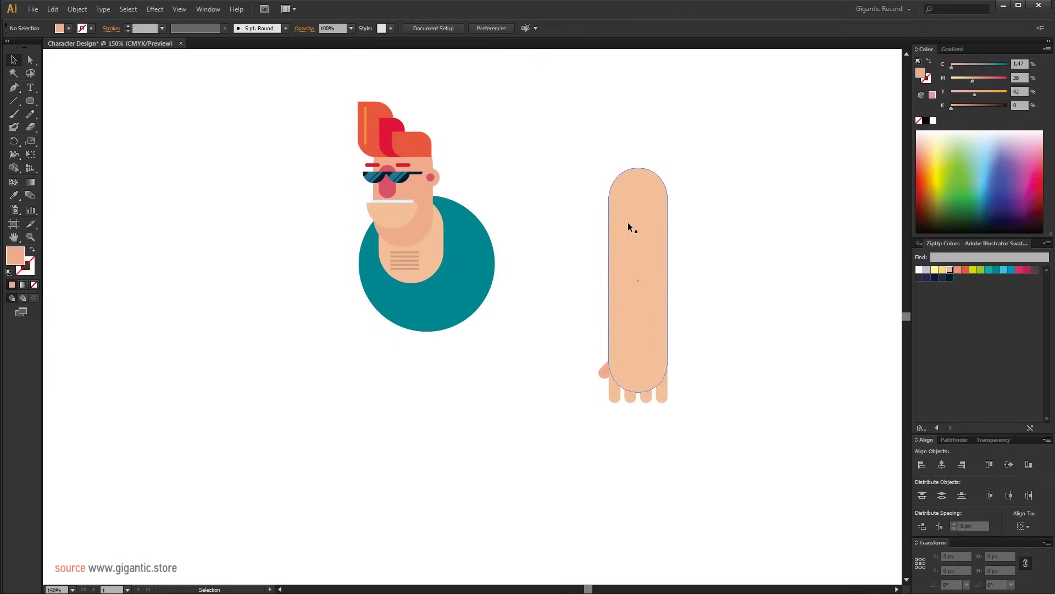
- Draw a rectangle about 87 × 18 px across the upper part of the arm
click(28, 103)
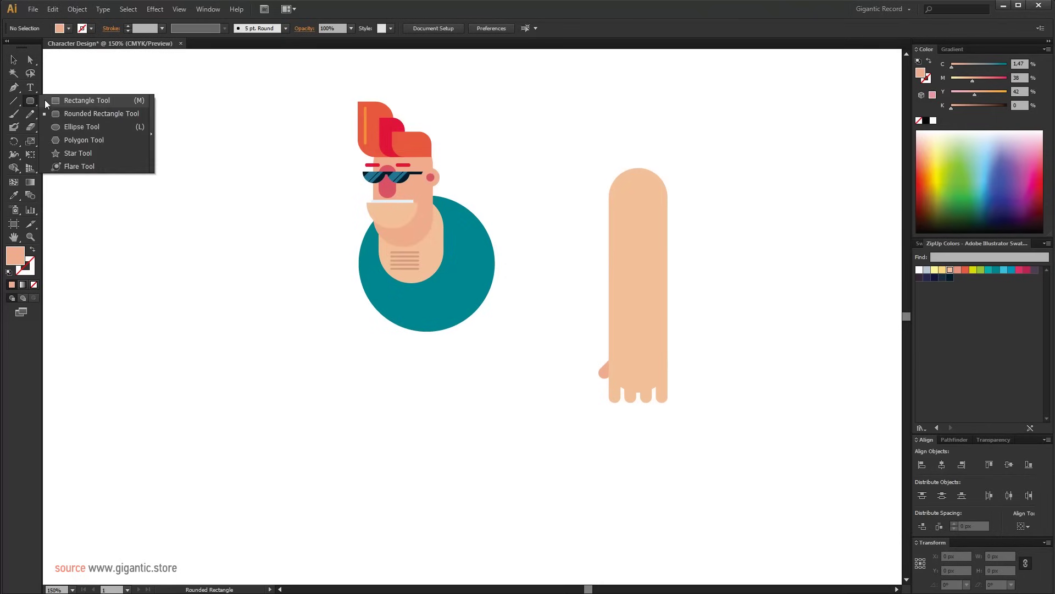
click(48, 102)
drag(600, 222, 674, 237)
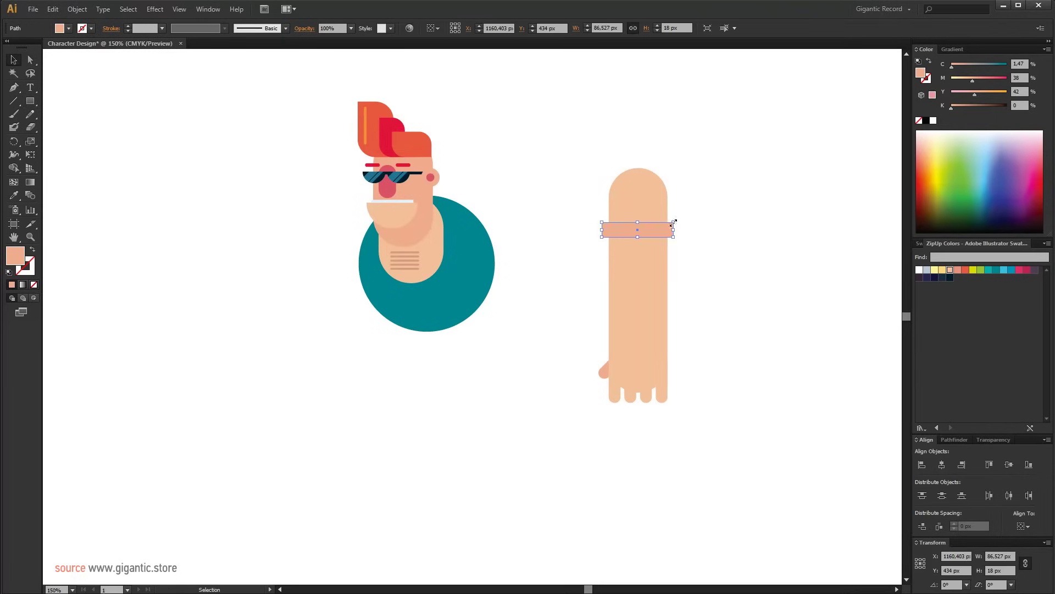
- Recolor the band across the arm dark purple (C 69.63, M 100, Y 40.58, K 14)
key(v)
click(1031, 271)
drag(996, 81, 1008, 80)
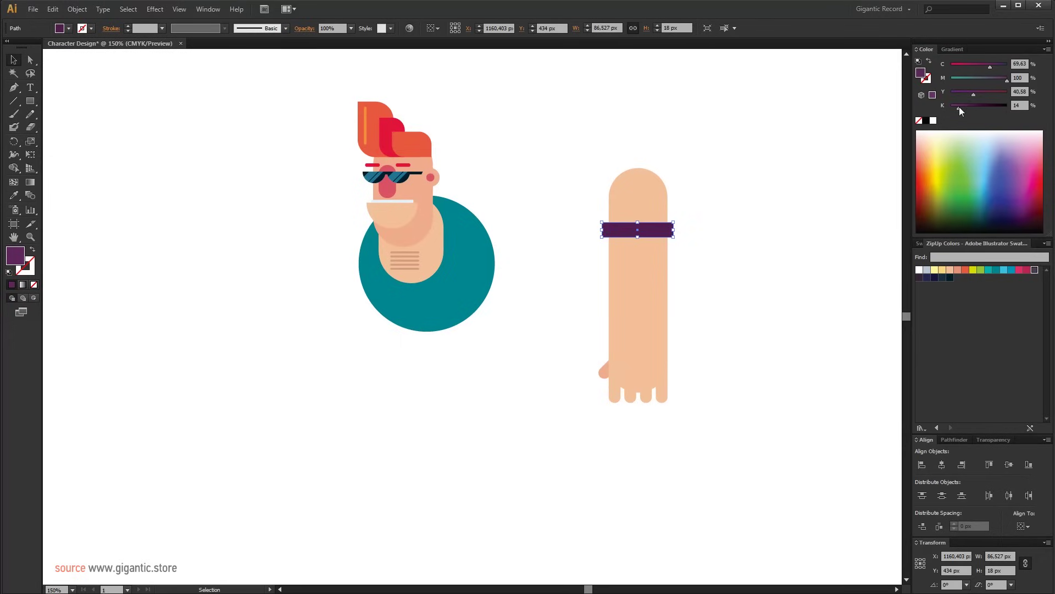
click(677, 180)
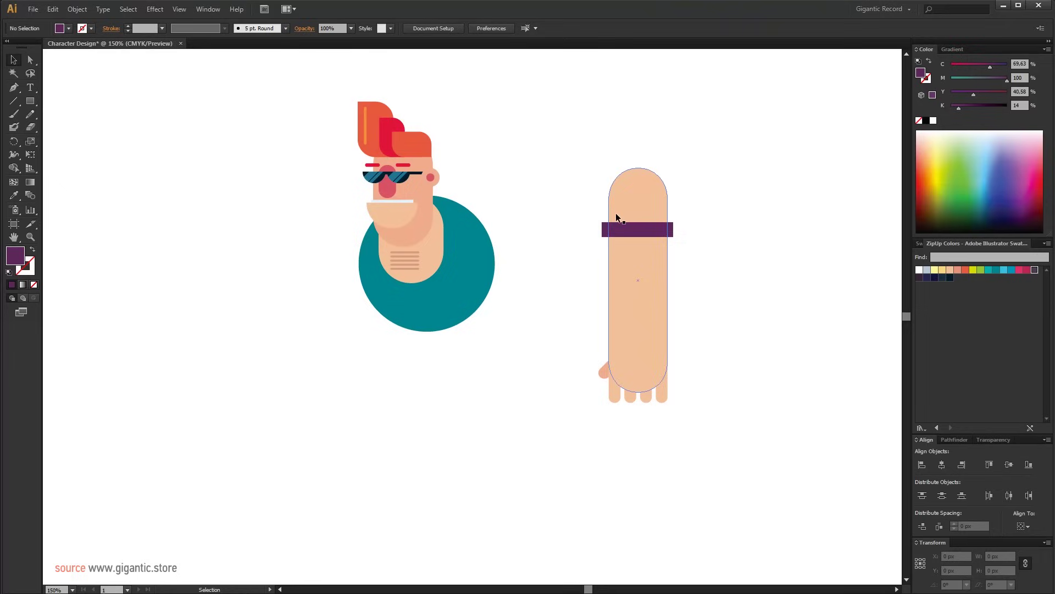
- Divide the arm shape with the purple band using the Divide pathfinder and ungroup the pieces
click(660, 245)
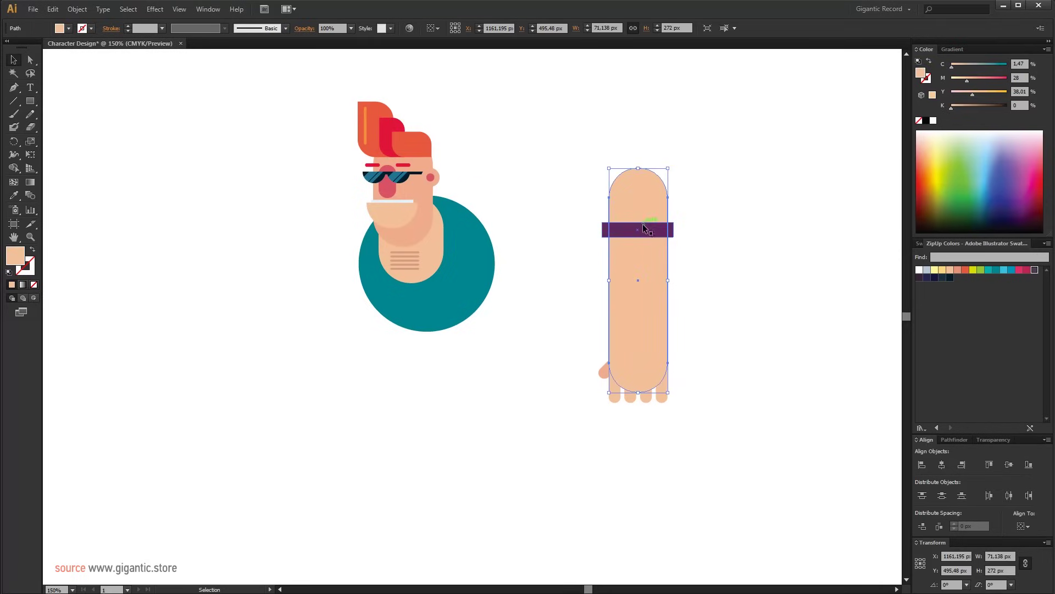
shift+click(625, 224)
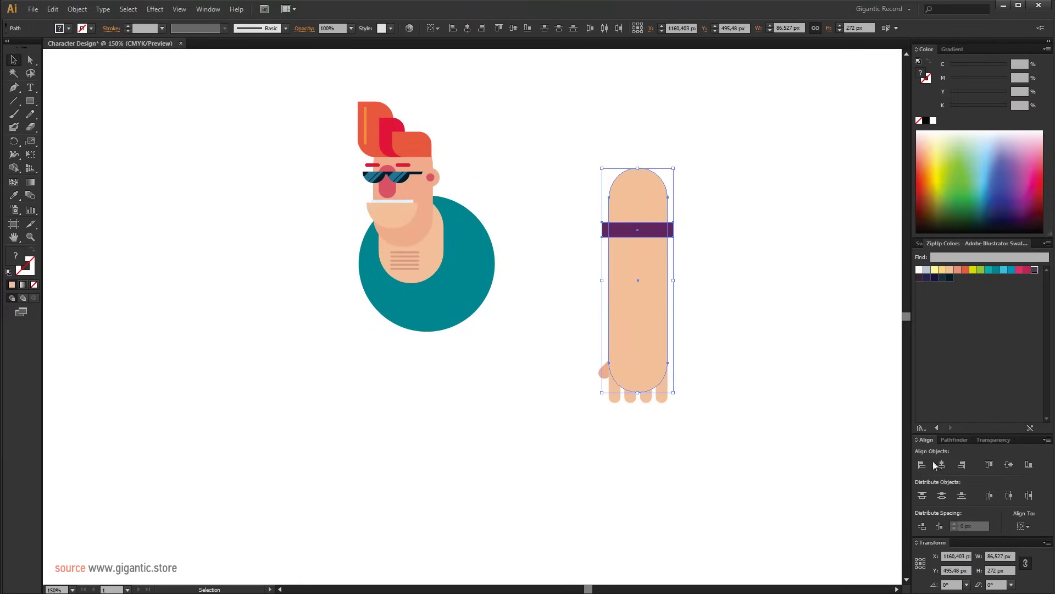
click(965, 442)
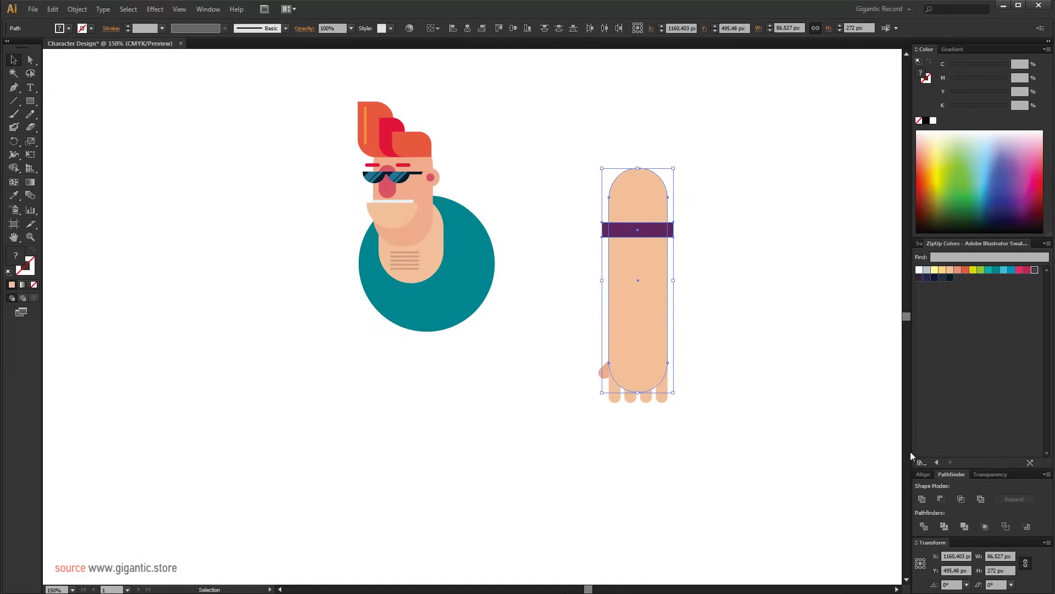
click(926, 526)
right_click(617, 223)
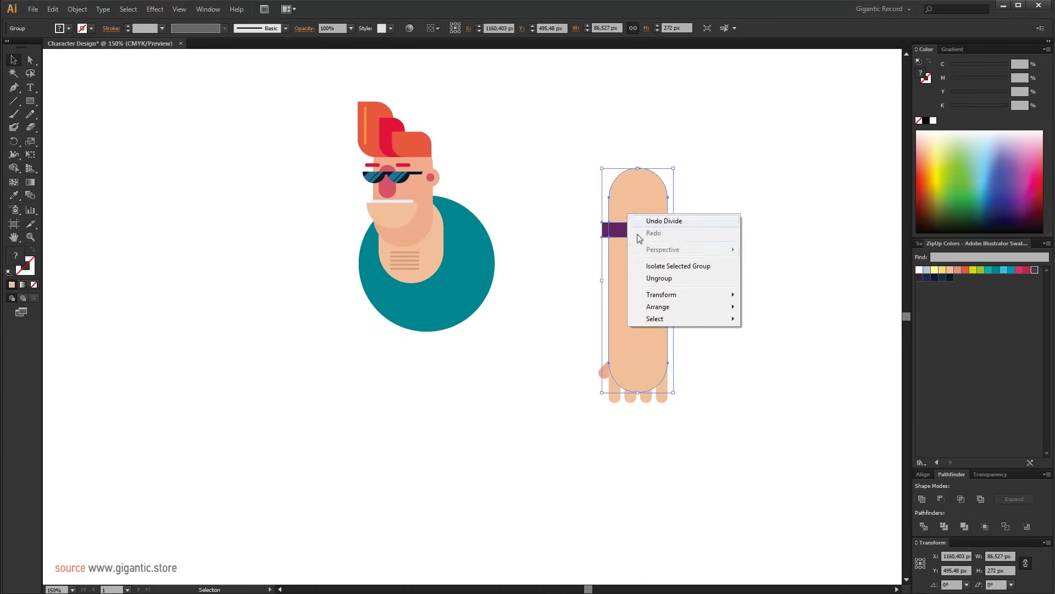
click(665, 279)
- Recolor the arm section above the purple band as a light teal sleeve (C 90, M 0, Y 40, K 0)
click(743, 247)
click(606, 228)
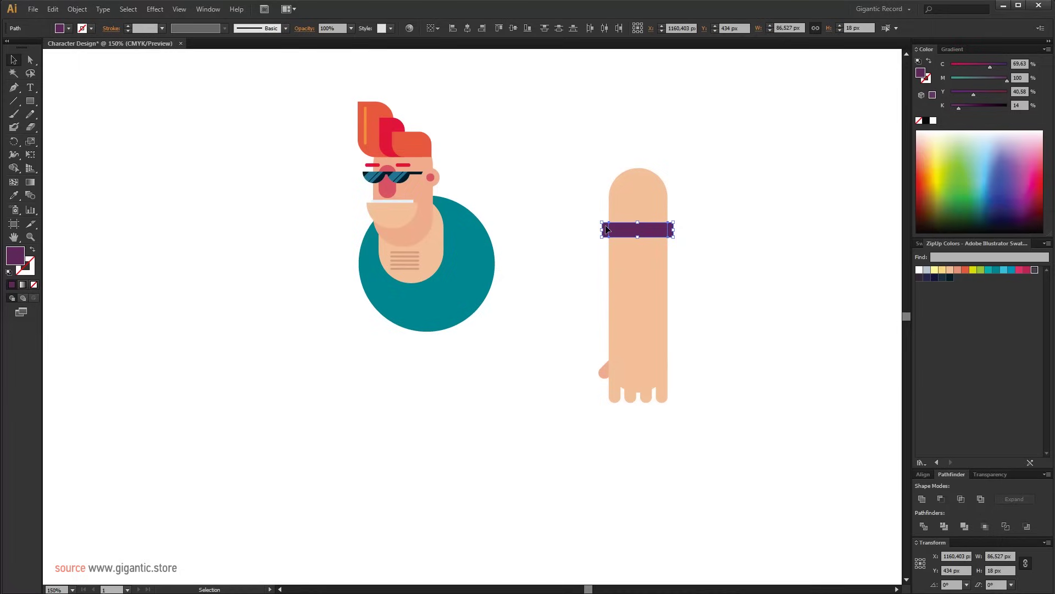
click(652, 188)
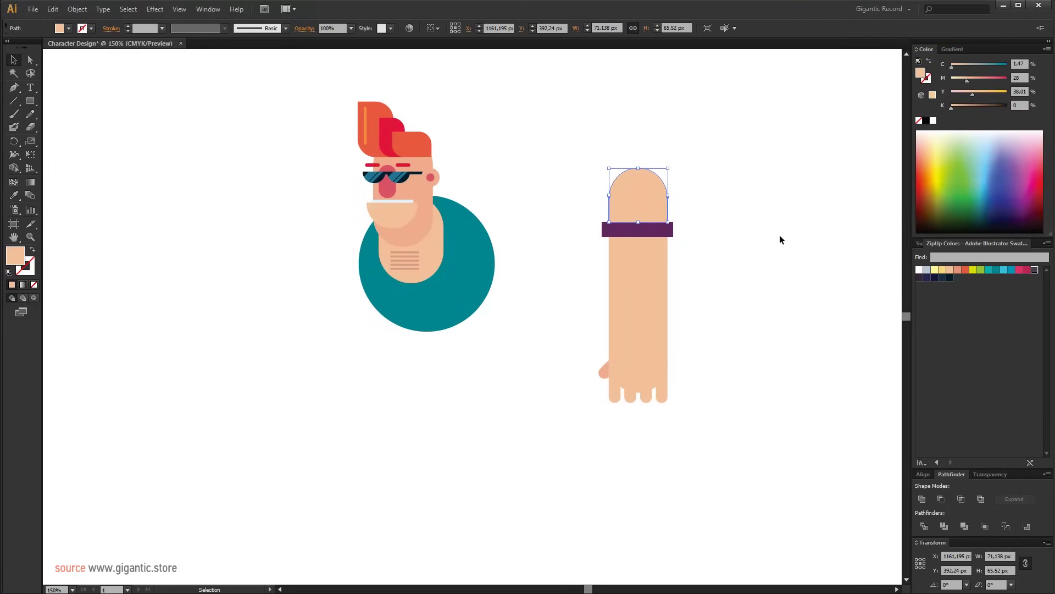
click(988, 270)
click(775, 249)
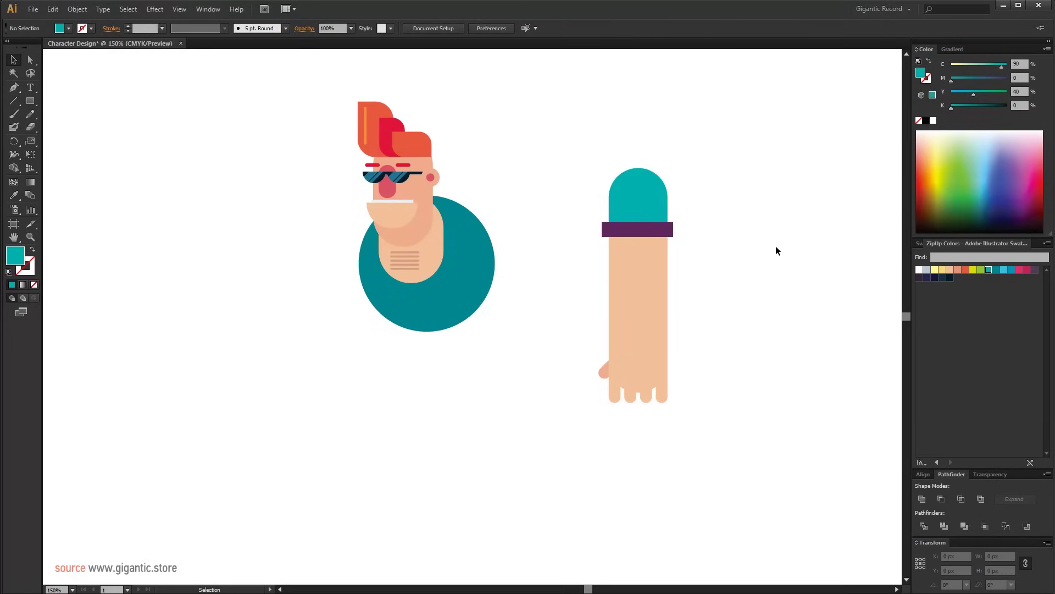
- Draw a strip about 71 × 6 px directly below the purple cuff and fill it with the face's darker skin tone
click(33, 101)
drag(609, 235, 667, 241)
click(14, 195)
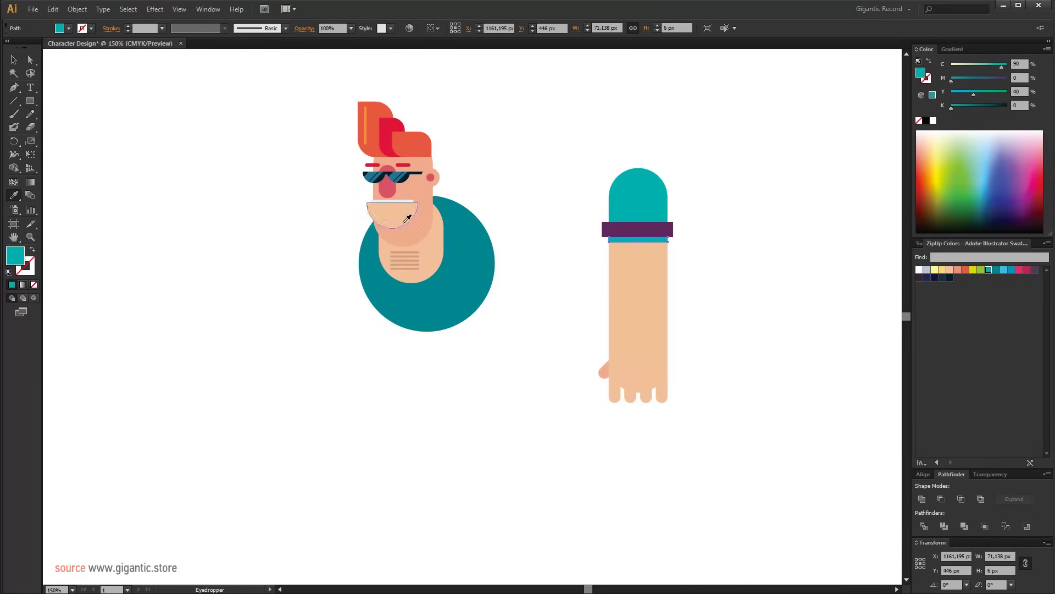
click(406, 217)
click(13, 60)
click(141, 99)
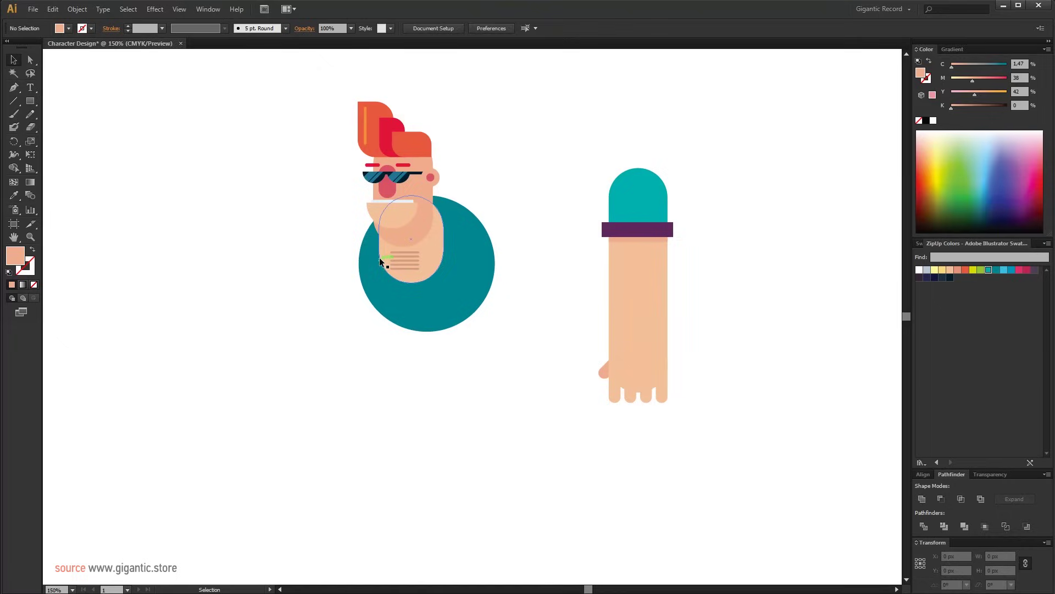
- Copy the group of horizontal hair lines from the neck and place the copy on the forearm above the hand
click(404, 261)
double_click(404, 261)
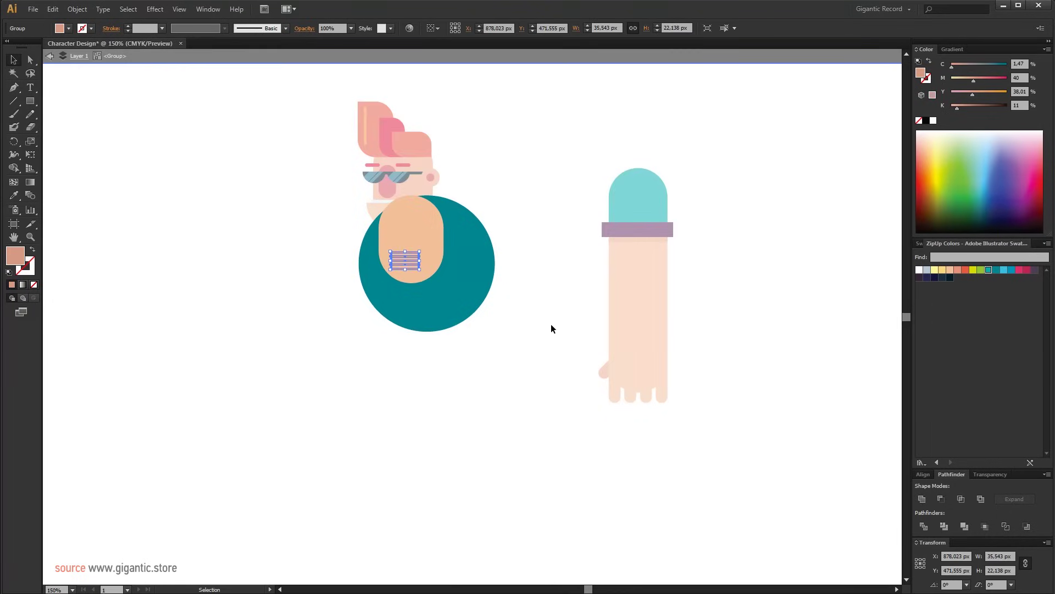
key(Escape)
key(ctrl+v)
drag(479, 317, 654, 336)
- Place the complete arm over the body's right side and put an ungrouped copy of it left of the body
click(730, 133)
drag(730, 134, 593, 410)
key(a)
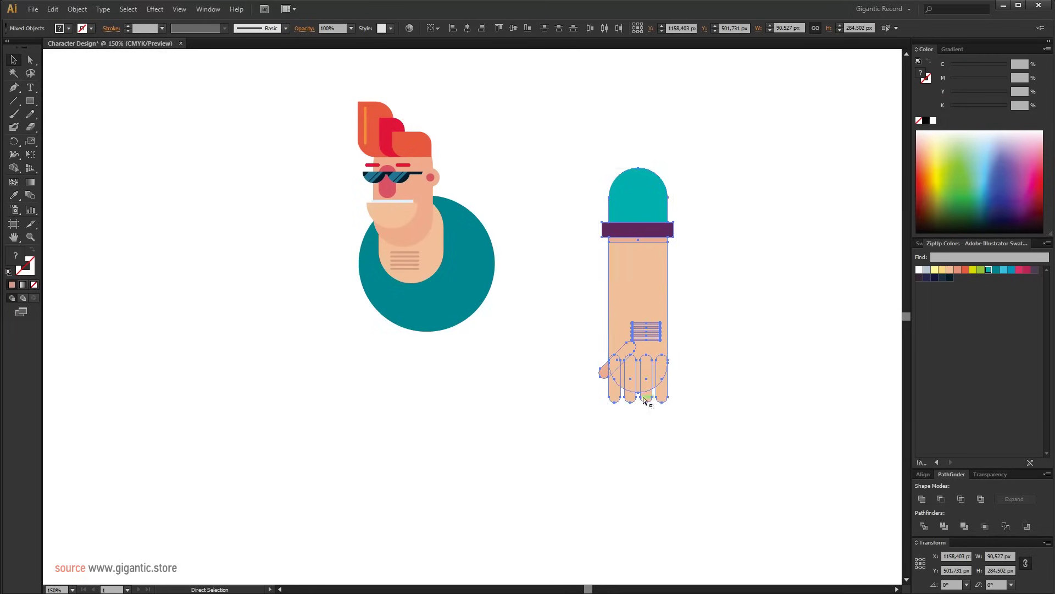
key(v)
drag(656, 234, 308, 266)
right_click(294, 301)
click(341, 365)
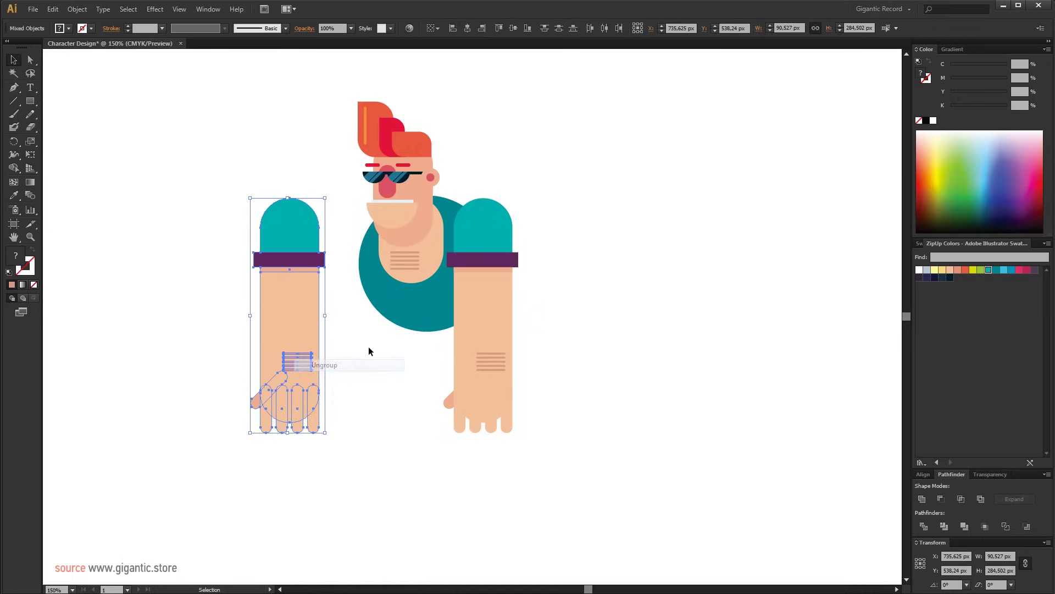
- Delete the horizontal lines from the left forearm, then group that forearm with its fingers
click(369, 351)
click(297, 361)
key(Delete)
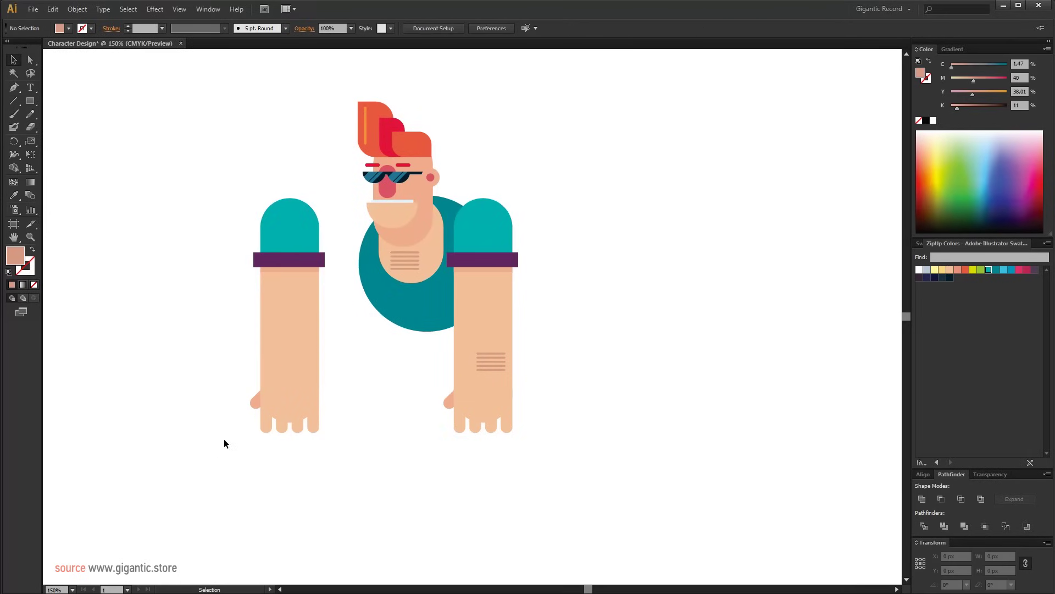
click(297, 407)
shift+drag(271, 462, 287, 430)
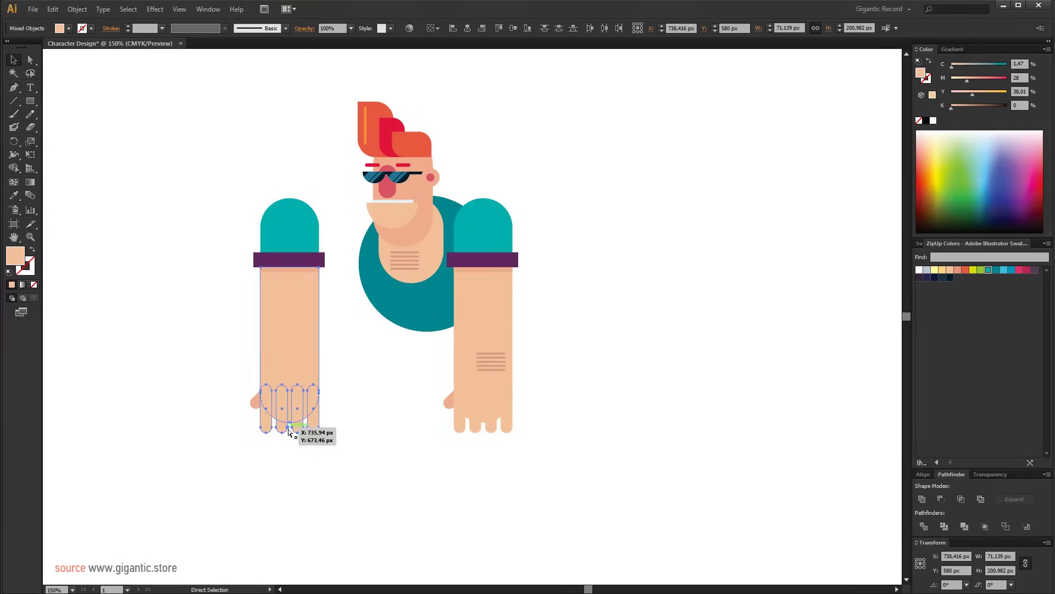
key(v)
click(361, 492)
- Bring the left hand's thumb to the front of the forearm
right_click(253, 408)
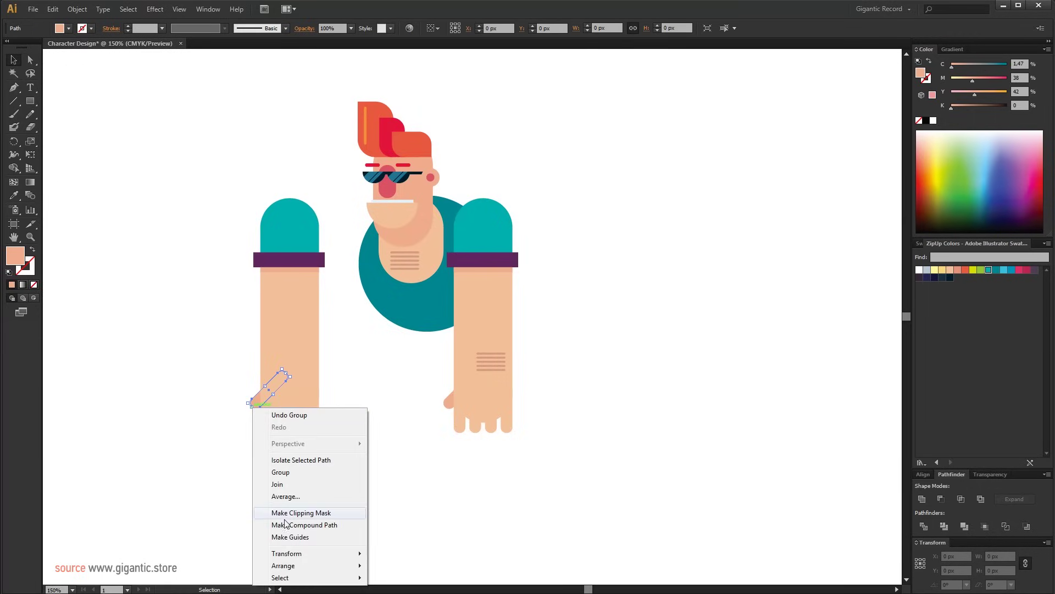
mouse_move(308, 565)
click(399, 565)
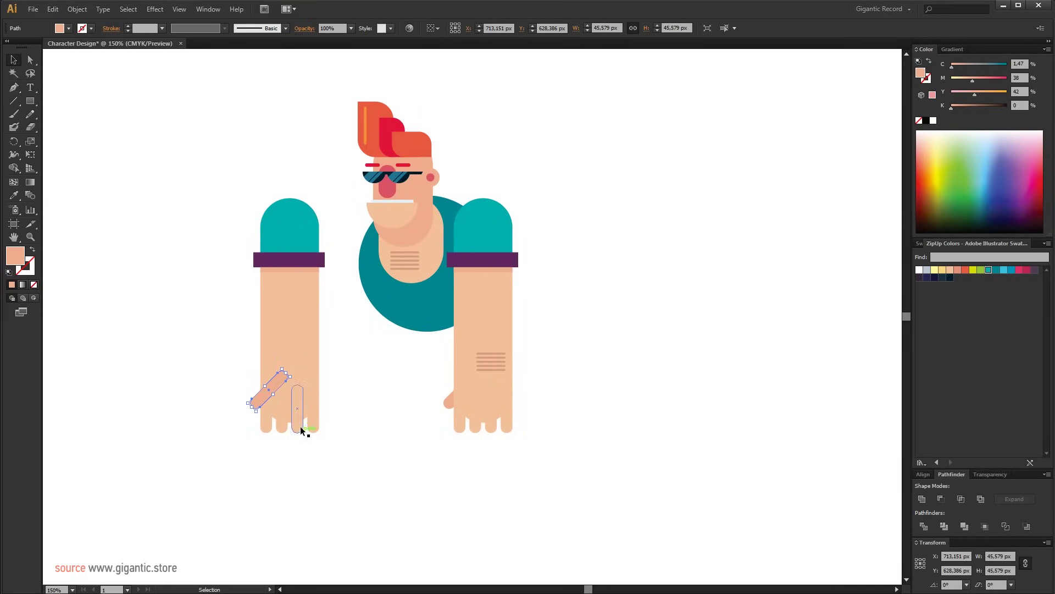
- Recolor the left forearm and finger group with the thumb's darker skin tone
click(300, 426)
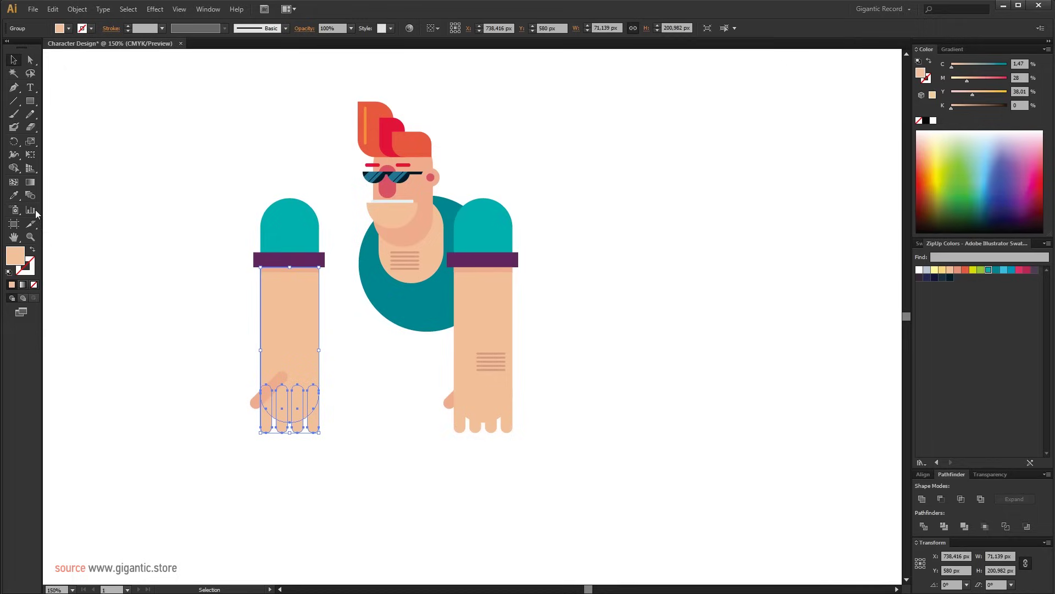
click(15, 196)
click(282, 379)
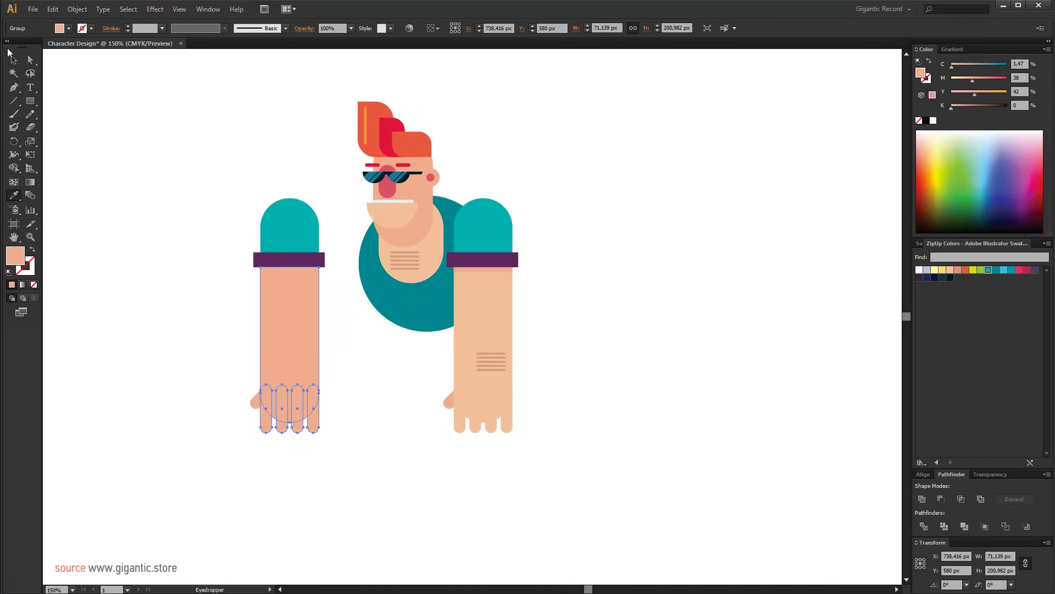
- Recolor the left hand's thumb with the lighter skin tone of the right arm
click(14, 59)
click(267, 391)
key(i)
click(500, 329)
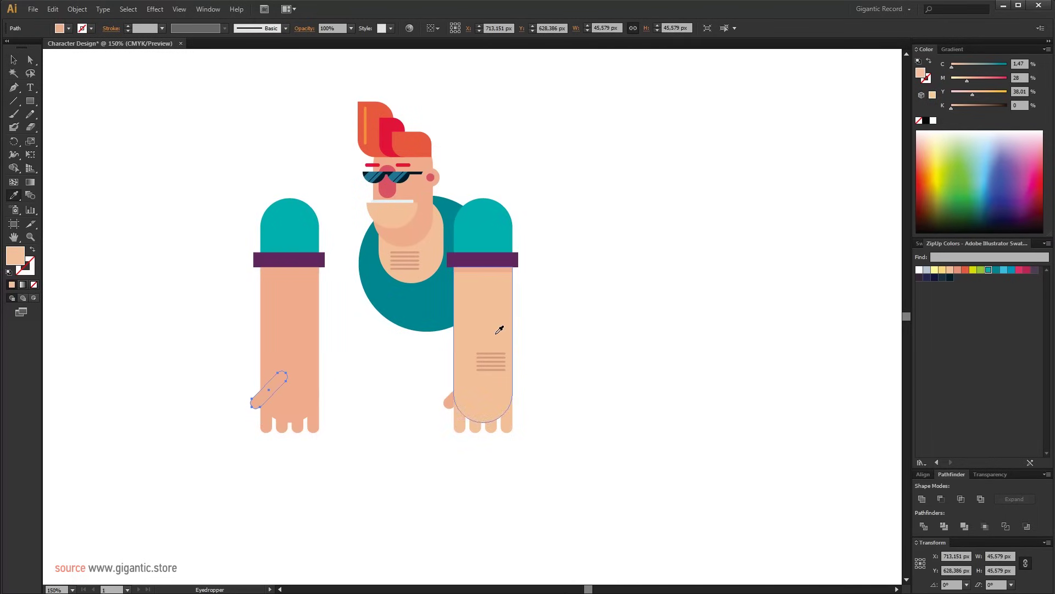
click(13, 59)
click(258, 192)
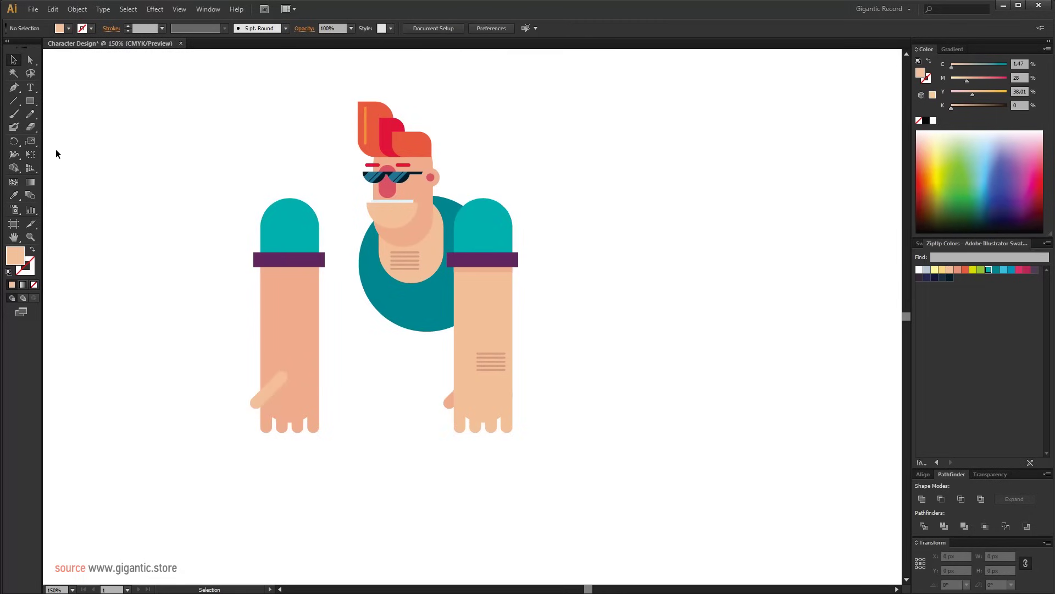
- Draw a light-skin circle about 37 px in diameter and place it over the thumb's inner end as the palm
drag(32, 102, 72, 128)
drag(120, 320, 156, 356)
key(v)
drag(139, 336, 291, 383)
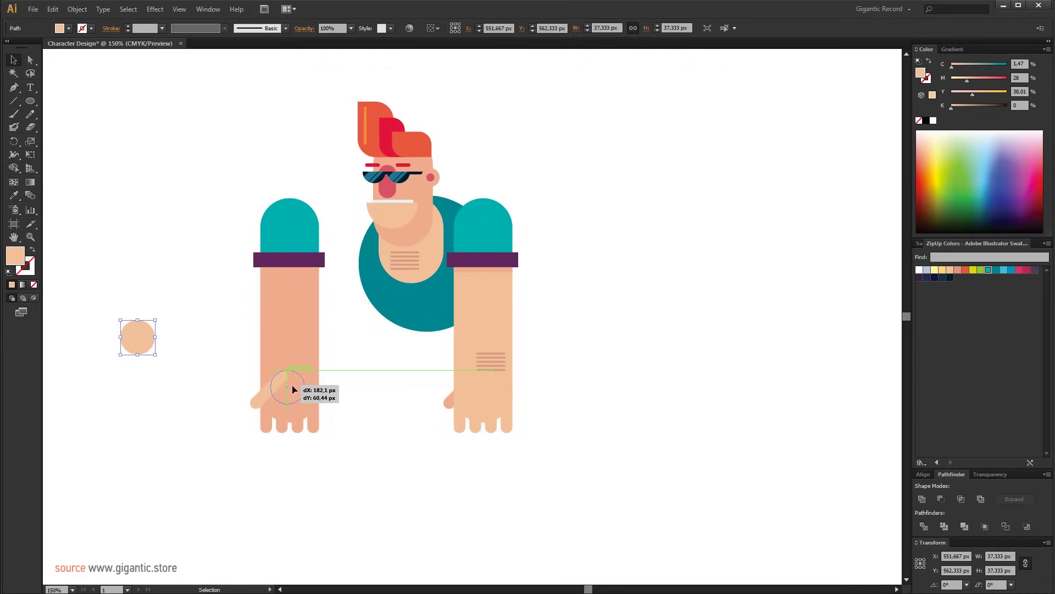
drag(293, 389, 291, 388)
shift+click(257, 405)
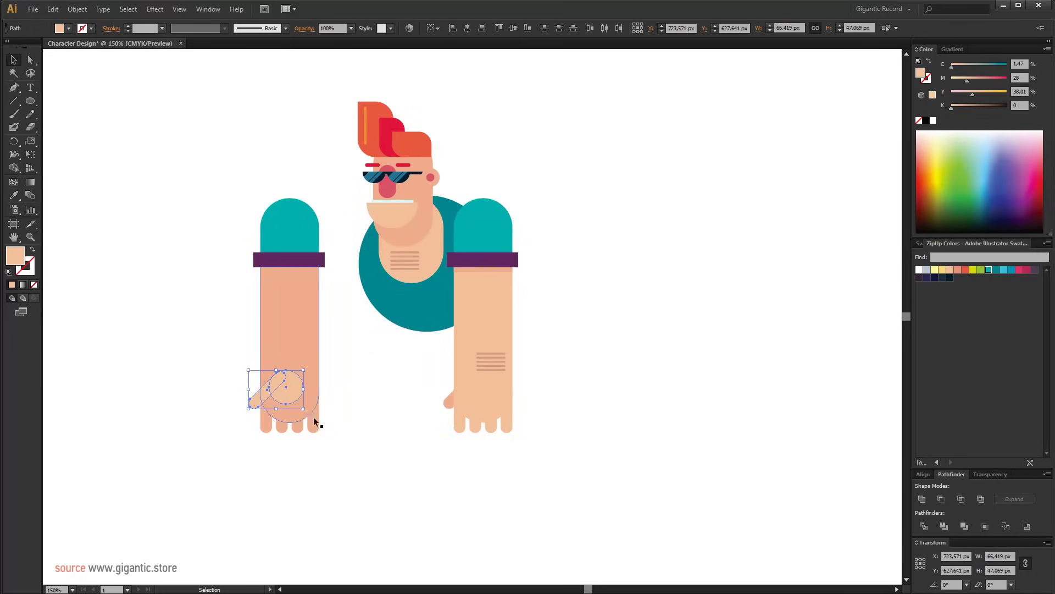
- Group all parts of the left arm and send the group to the back
mouse_move(236, 141)
mouse_down()
mouse_move(317, 428)
mouse_move(327, 433)
mouse_up()
key(ctrl+g)
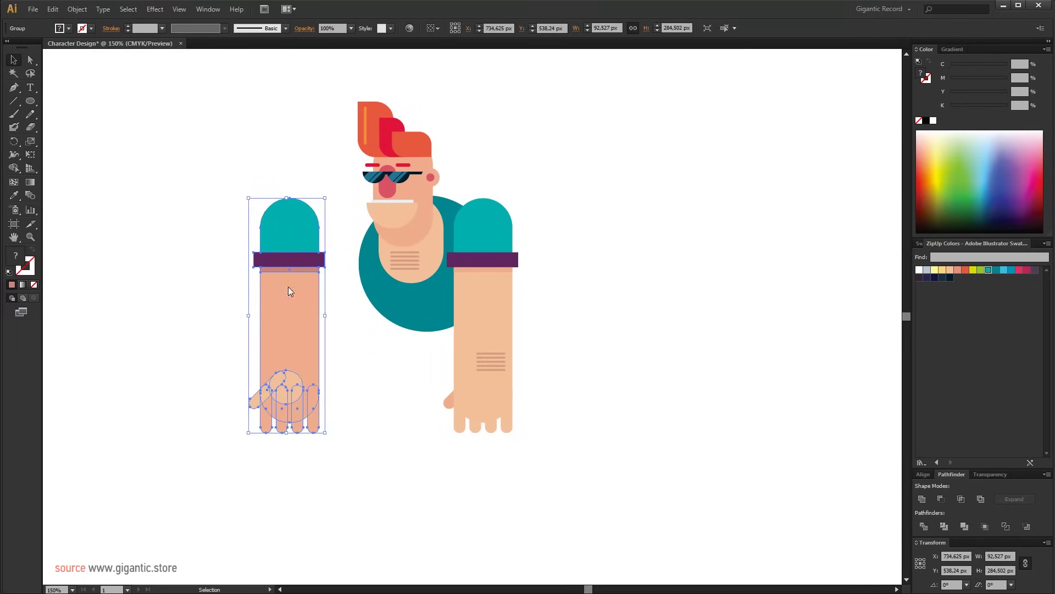
right_click(290, 291)
mouse_move(352, 377)
click(448, 420)
- Move the left arm horizontally inward so that its shoulder sits behind the body
drag(304, 268, 390, 268)
click(621, 300)
click(400, 350)
click(605, 255)
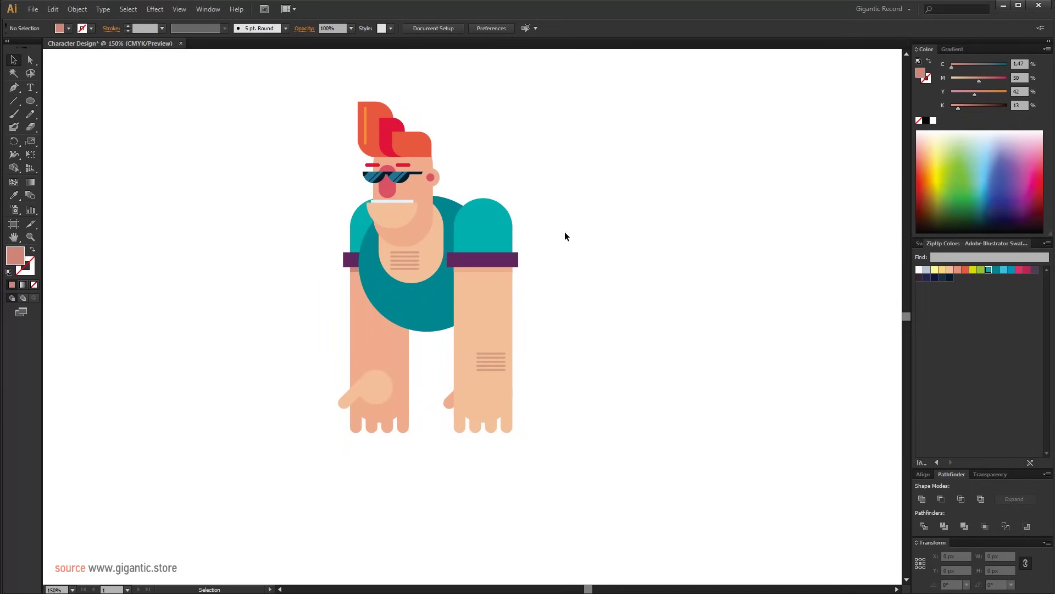
- Select the whole character and shift it horizontally to the left to free up drawing space
drag(562, 117, 310, 425)
drag(421, 286, 343, 286)
click(529, 302)
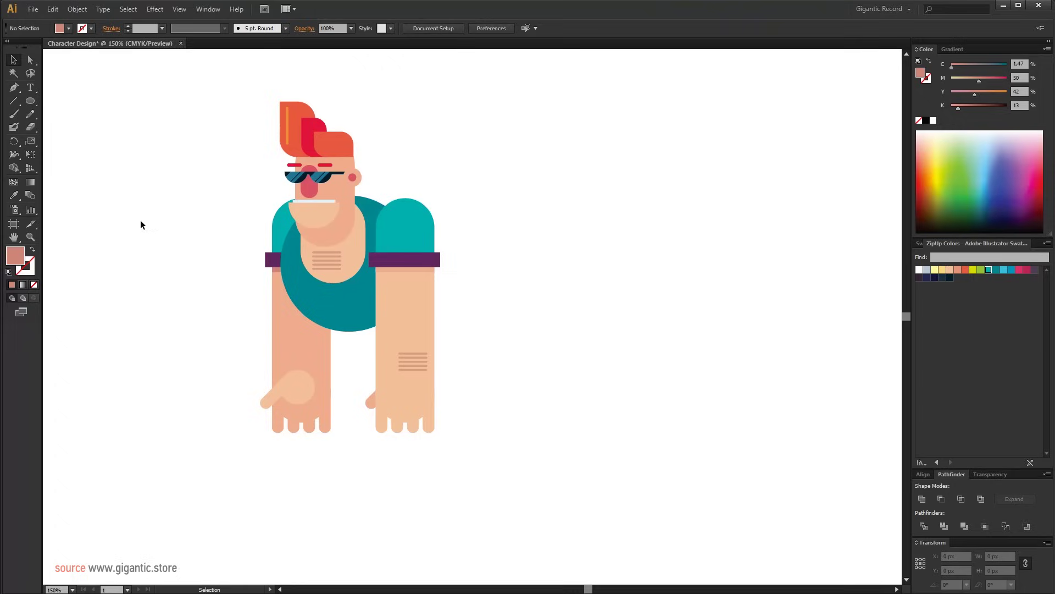
- Draw a vertical rounded rectangle about 19 × 212 px beside the character and fill it with the cuff's purple
drag(31, 103, 56, 115)
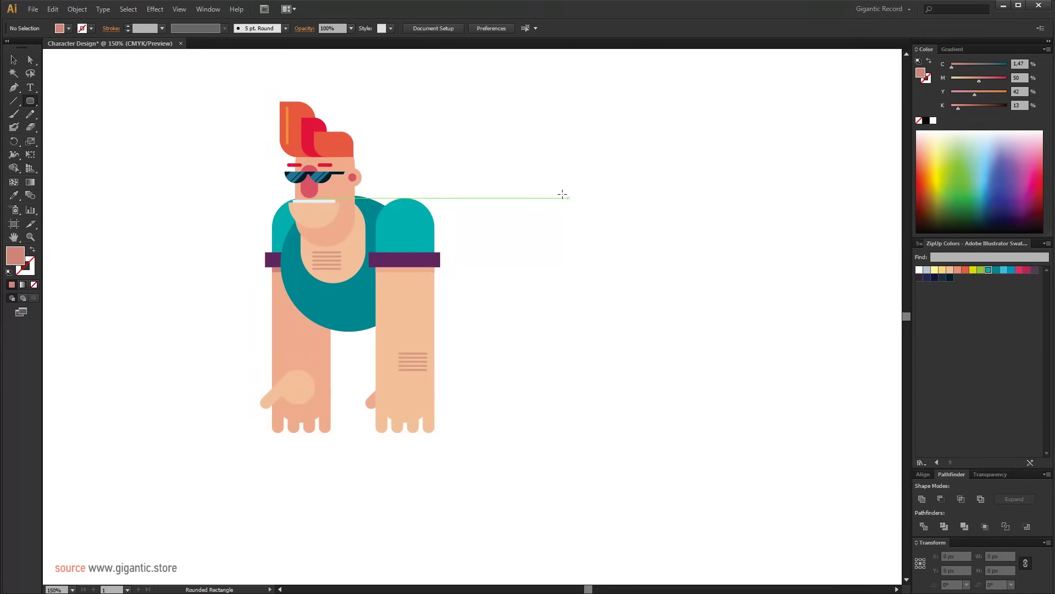
drag(585, 187, 600, 361)
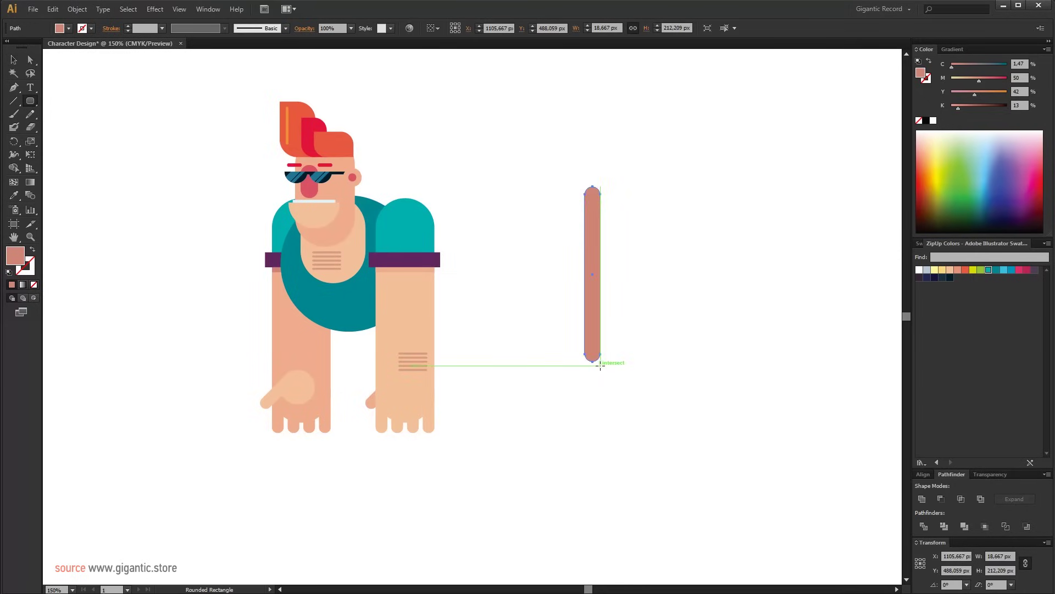
key(i)
click(422, 255)
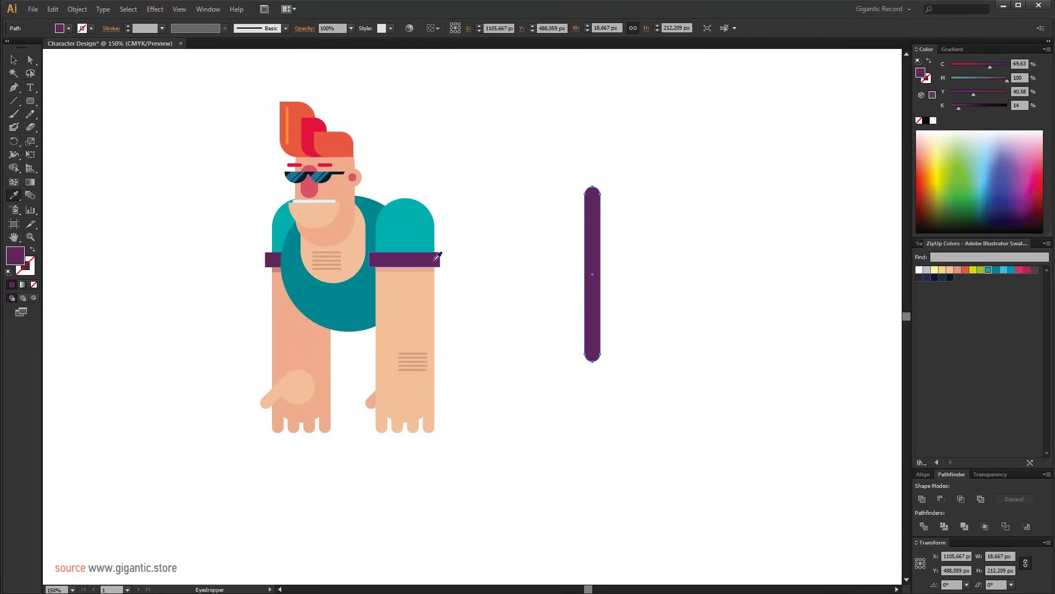
- Cut off the purple bar's rounded lower end by subtracting a rectangle drawn over it with Minus Front
key(m)
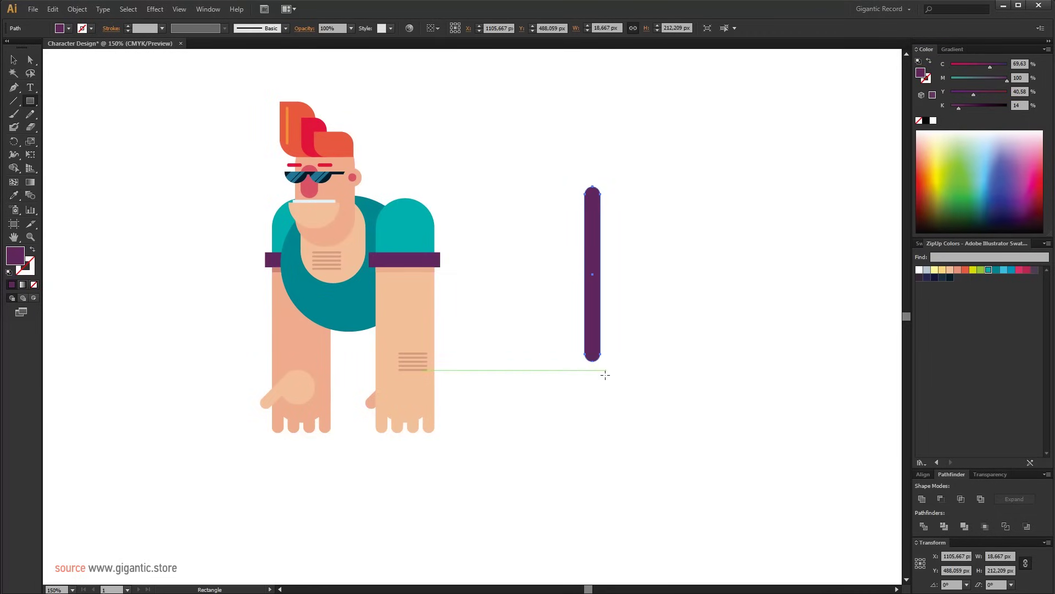
click(13, 62)
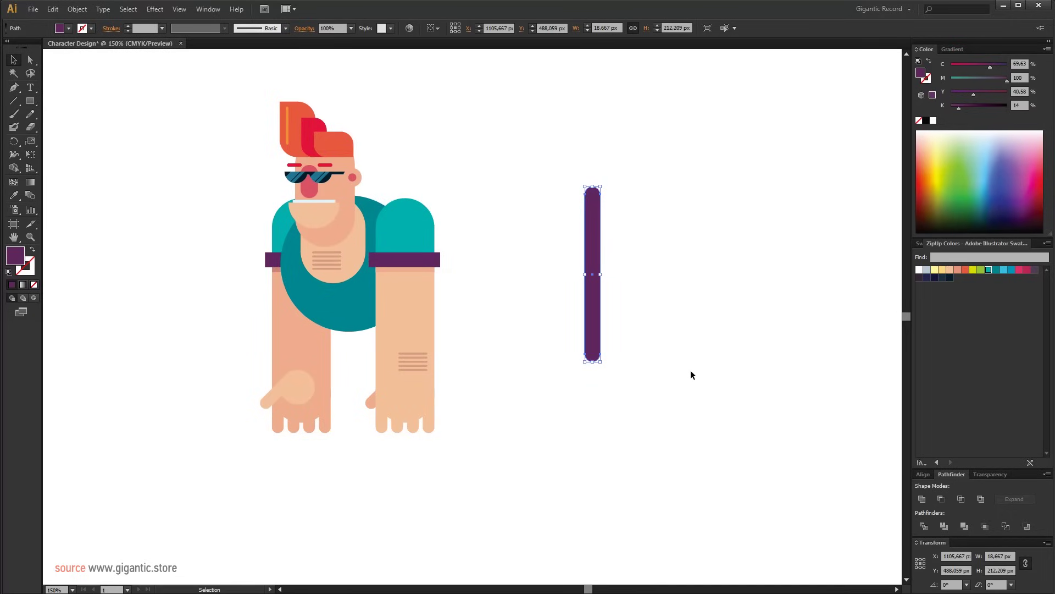
click(31, 103)
drag(614, 375, 569, 347)
key(v)
shift+click(596, 311)
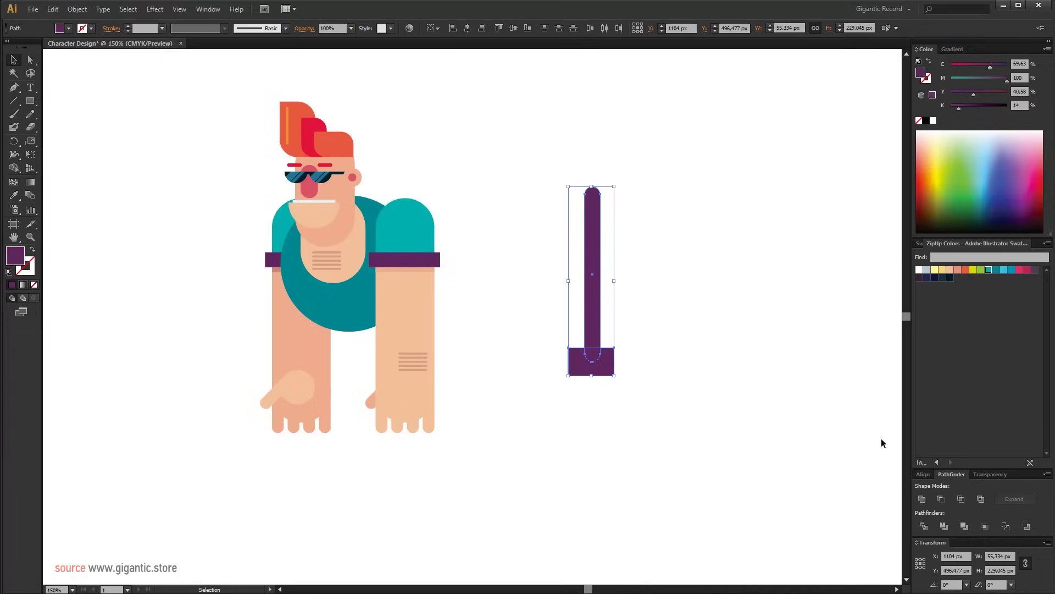
click(939, 498)
click(659, 405)
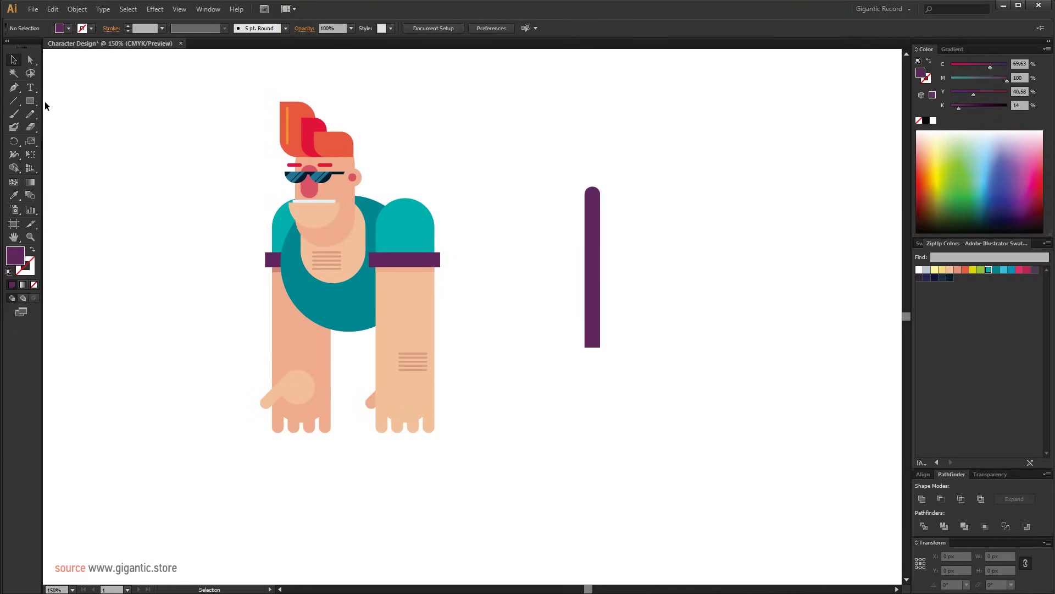
- Draw a rectangle about 31 × 17 px across the lower end of the purple bar
drag(581, 338, 606, 351)
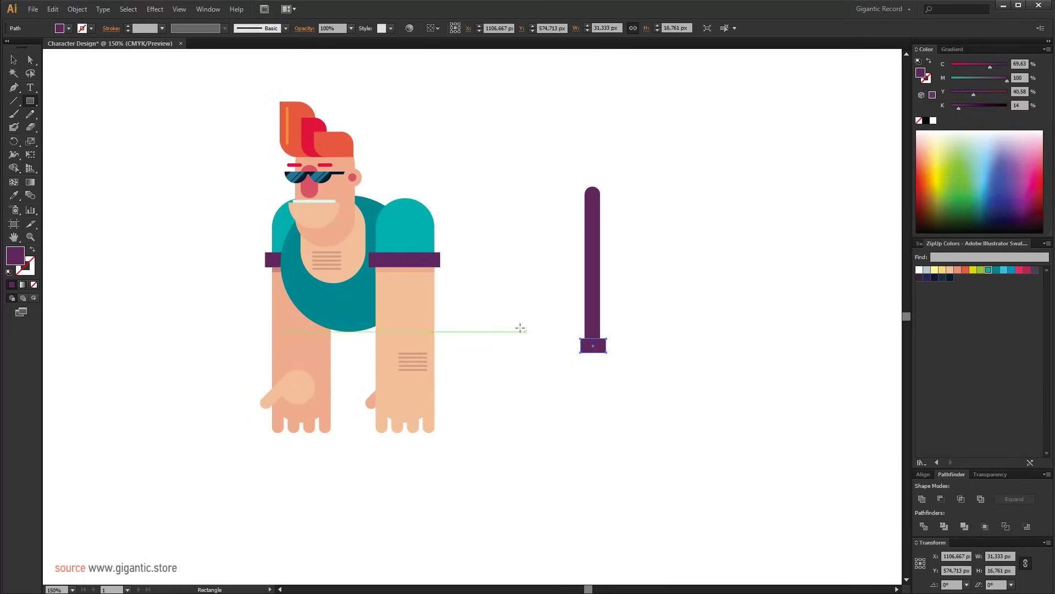
- Recolour the small rectangle at the lower end of the purple bar light blue with 46% cyan
click(918, 269)
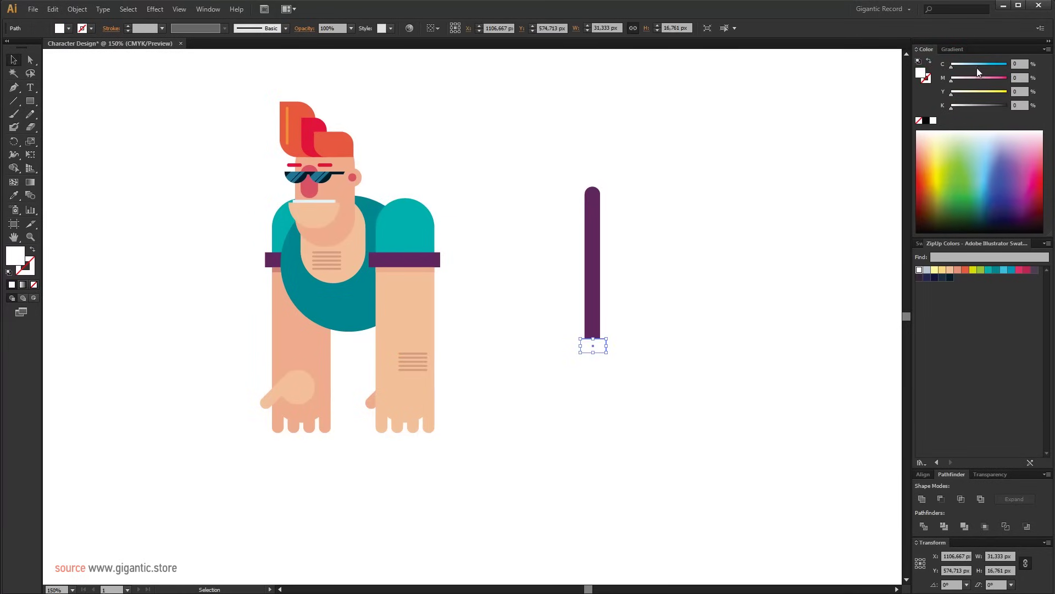
click(977, 67)
click(706, 161)
- Select the purple bar together with the light blue cuff and align their horizontal centres
drag(673, 190, 589, 342)
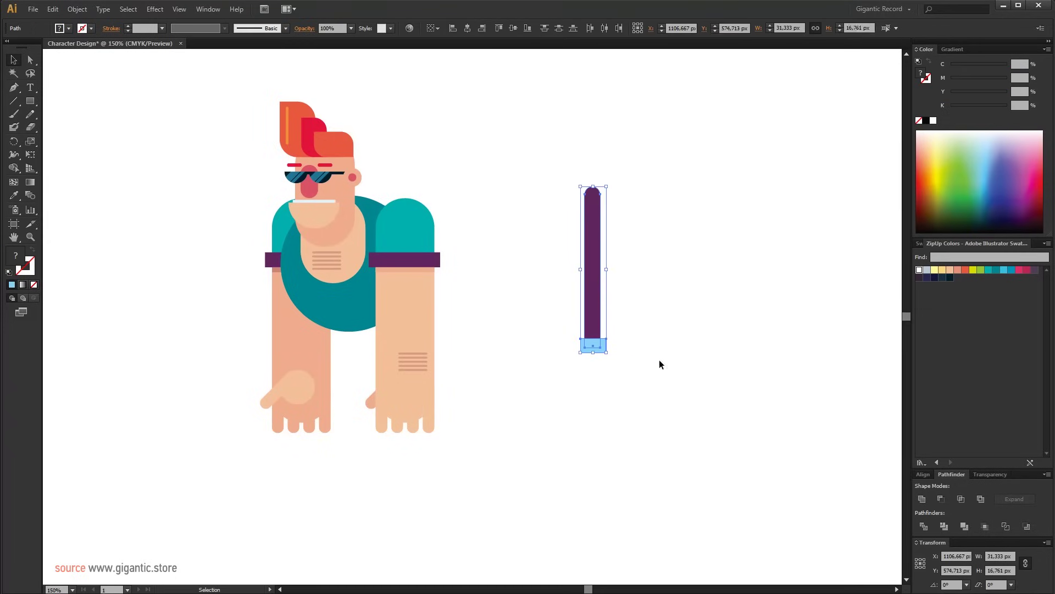
click(990, 475)
click(923, 474)
click(690, 389)
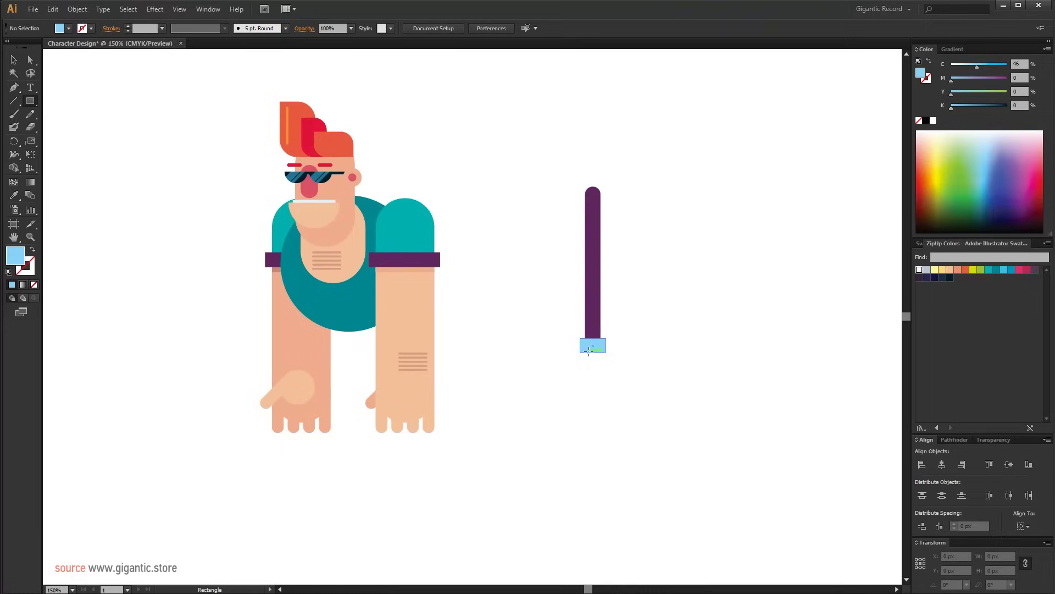
- Draw a narrow skin-coloured ankle below the light blue cuff, with a darker skin shade across its upper part
mouse_move(589, 353)
mouse_down()
mouse_move(600, 383)
mouse_move(592, 363)
mouse_up()
click(950, 270)
key(i)
click(345, 196)
click(569, 361)
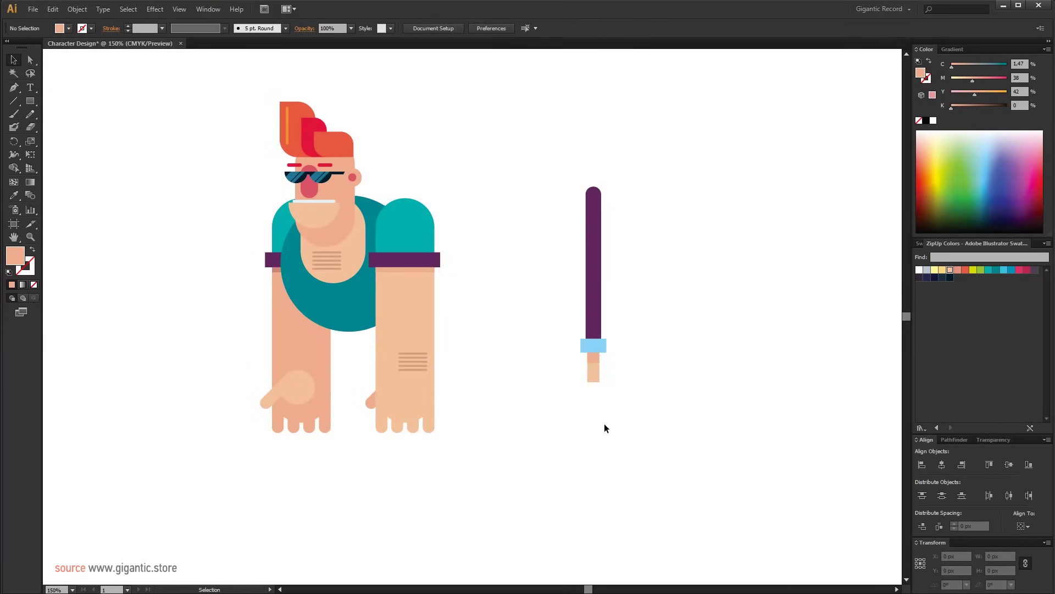
click(595, 376)
click(566, 397)
click(34, 105)
drag(626, 295, 650, 332)
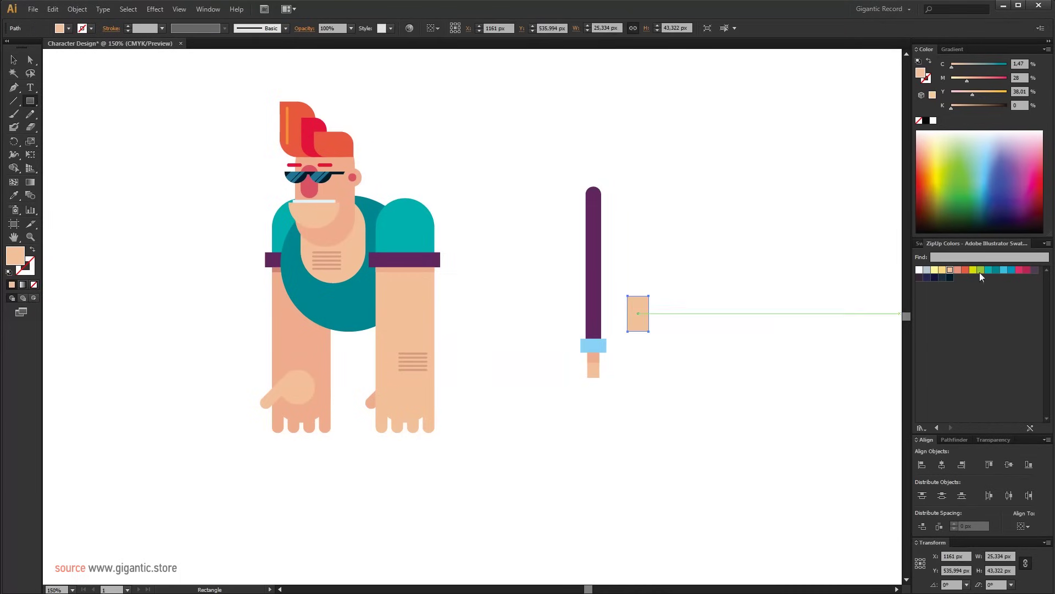
key(ctrl+z)
- Draw a rectangle about 20 × 33 px directly below the ankle and align the lower leg parts on their horizontal centres
mouse_move(583, 378)
mouse_down()
mouse_move(604, 392)
mouse_move(580, 403)
mouse_up()
key(a)
click(13, 59)
drag(566, 325, 611, 393)
click(941, 464)
click(637, 385)
- Fill the rectangle below the ankle with golden yellow, using 27% magenta and 100% yellow
click(592, 391)
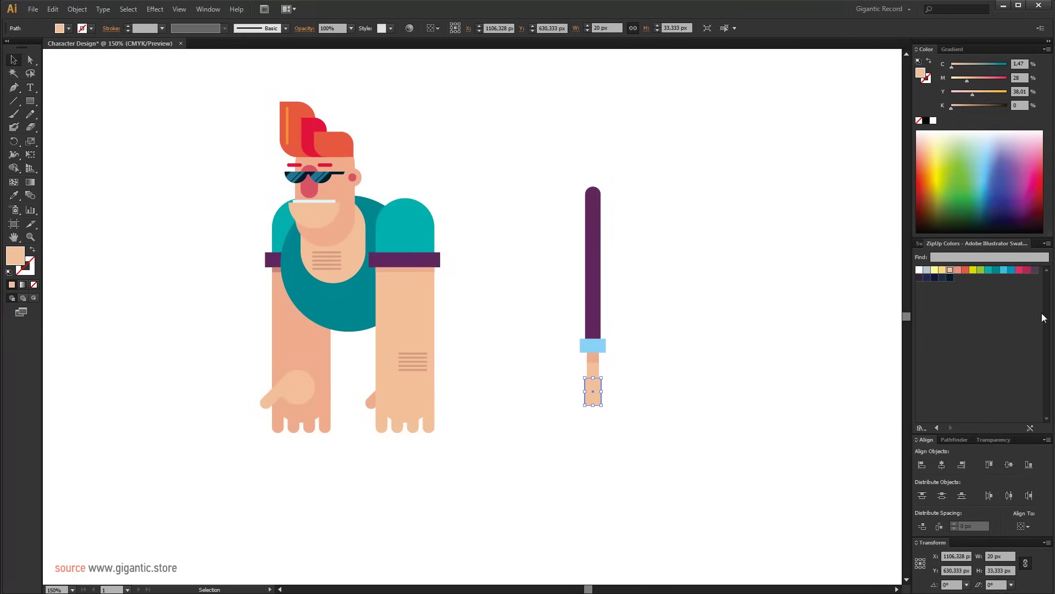
click(935, 270)
click(1006, 93)
click(967, 79)
click(637, 380)
click(598, 390)
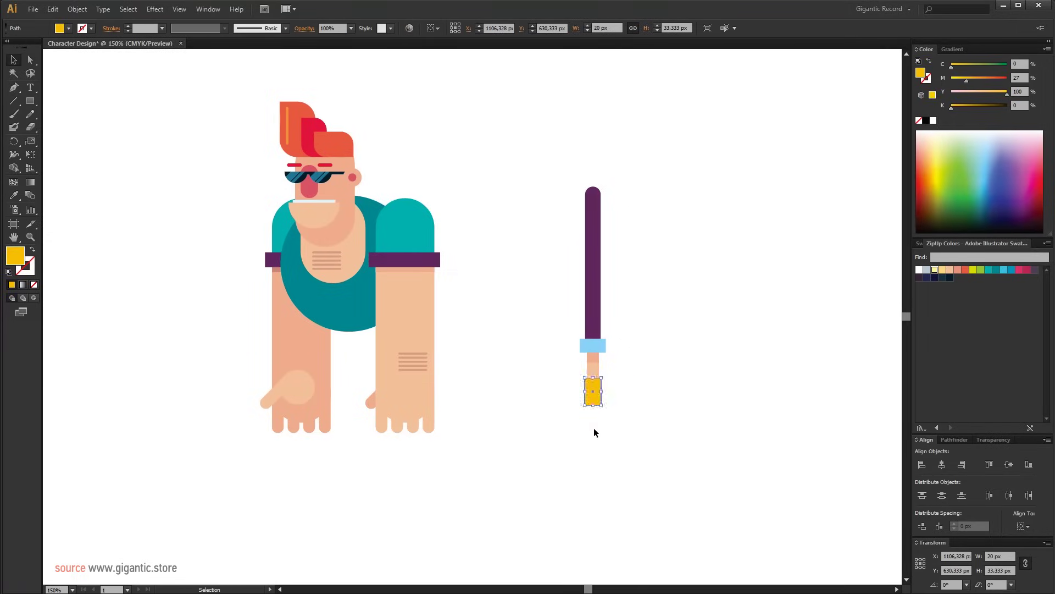
- Add thin horizontal stripes in dark purple, teal and orange-red across the yellow sock rectangle
mouse_move(593, 405)
mouse_down()
mouse_move(595, 383)
mouse_move(601, 394)
mouse_move(592, 393)
mouse_up()
click(1034, 274)
key(m)
click(988, 269)
key(v)
key(ctrl+shift+a)
click(965, 269)
- Change the sock's base colour to pure yellow by removing its magenta
click(695, 421)
click(593, 401)
drag(966, 79, 951, 80)
- Shift the striped sock up slightly so it overlaps the end of the ankle
click(634, 440)
click(600, 393)
click(600, 394)
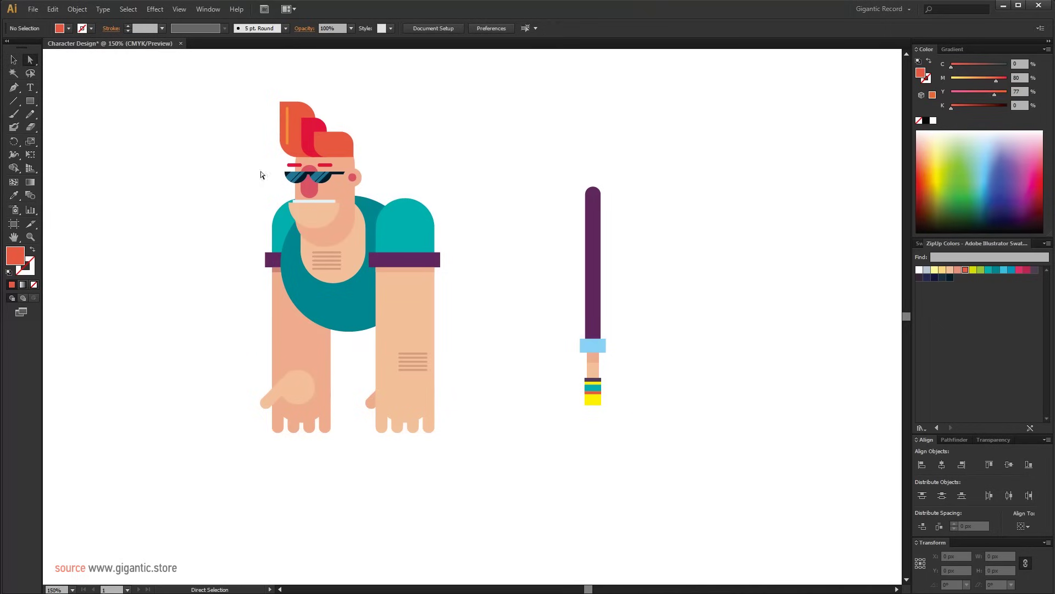
drag(643, 430, 561, 365)
key(v)
drag(687, 162, 580, 413)
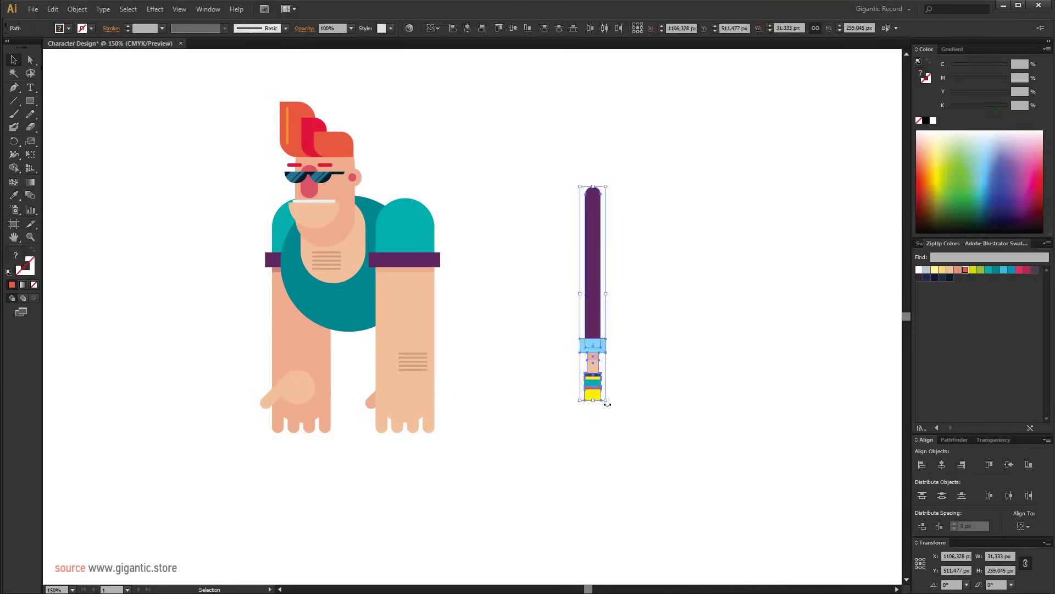
click(558, 406)
- Draw an orange-red circle about 89 px wide beside the leg and cut off its lower half with a rectangle using Minus Front
drag(30, 101, 61, 129)
drag(670, 327, 743, 400)
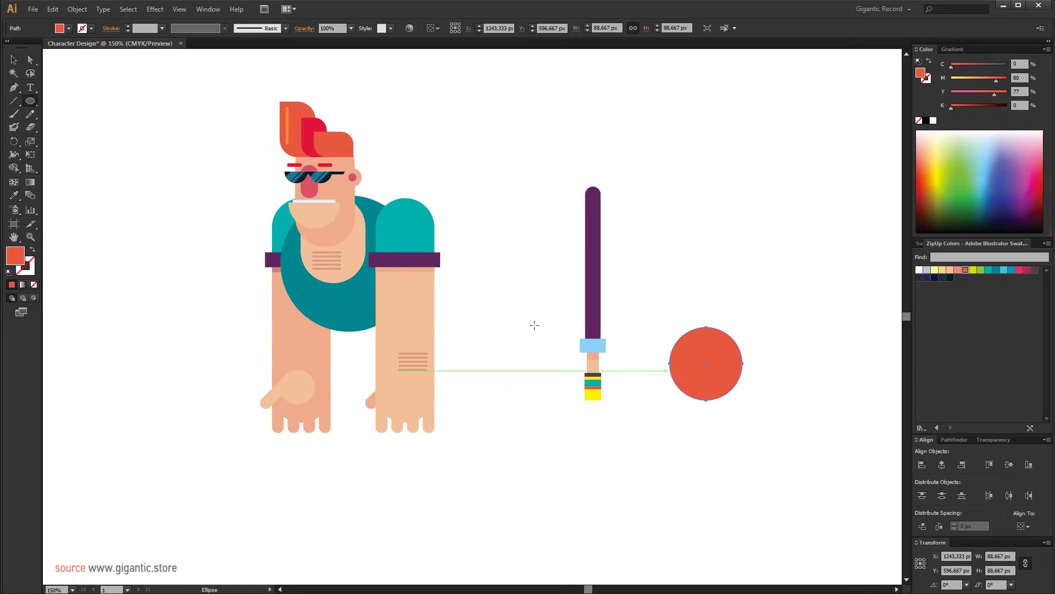
drag(30, 101, 60, 101)
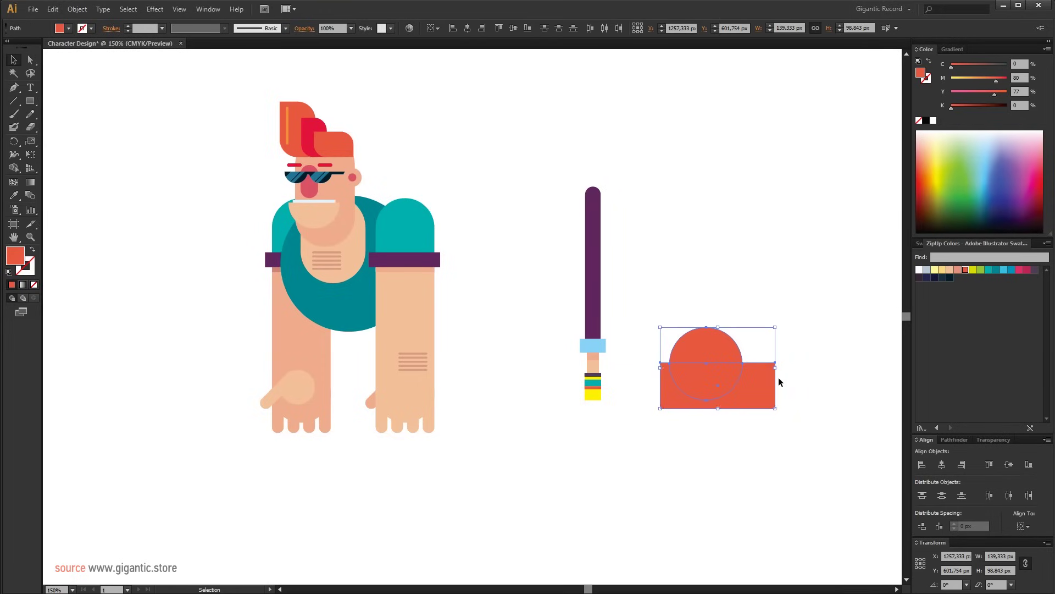
key(ctrl+shift+F9)
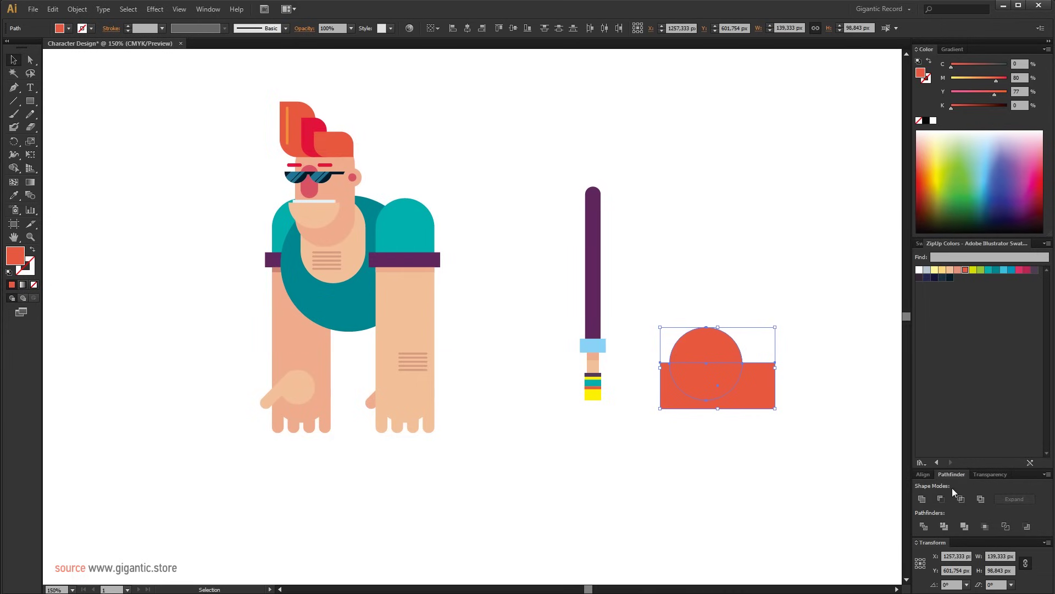
click(941, 498)
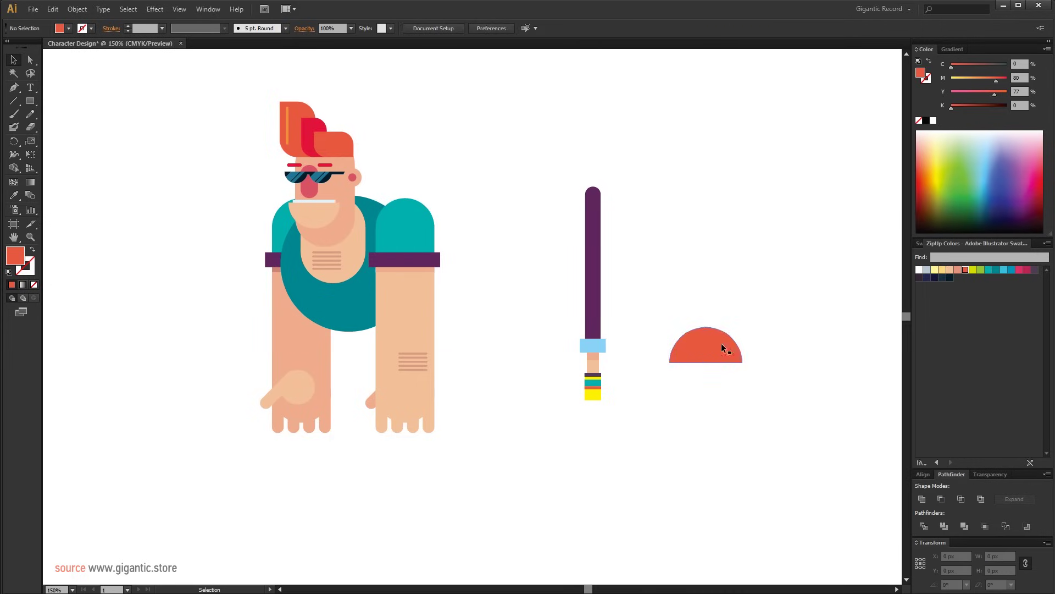
- Reduce the half circle to about 67 × 33 px and overlap its right end with a 44 × 21 px copy in the hair's crimson
drag(744, 350, 724, 379)
key(a)
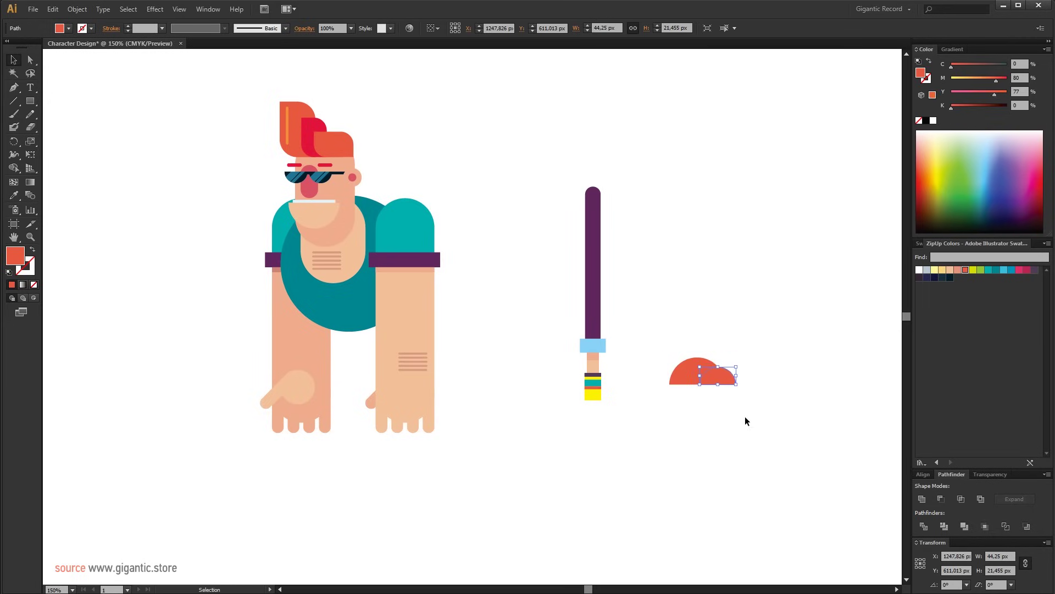
click(315, 121)
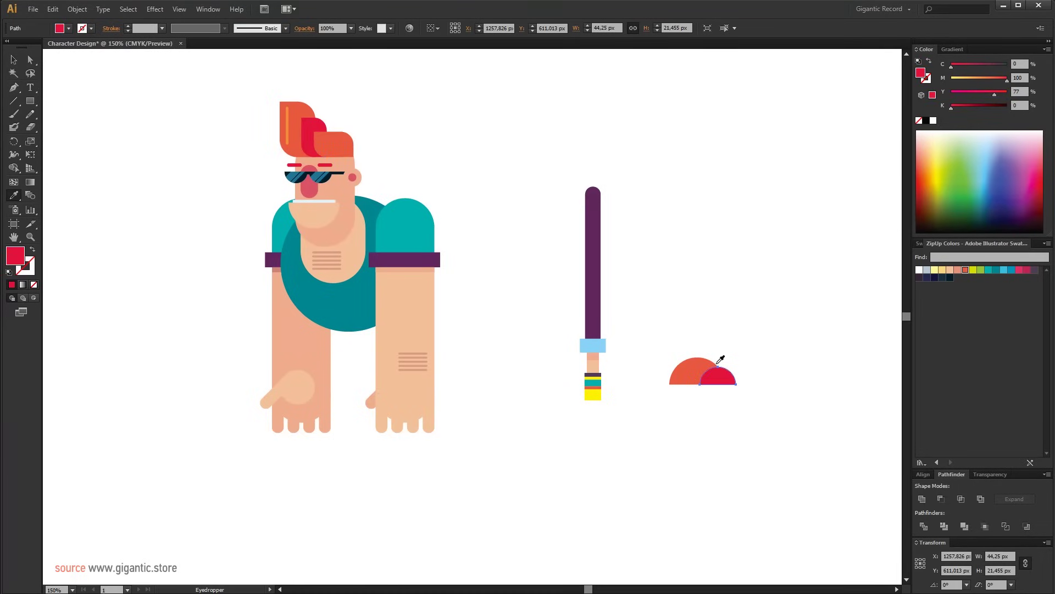
- Bring the orange dome in front of the crimson one and nudge the crimson heel slightly outward
click(14, 59)
click(695, 378)
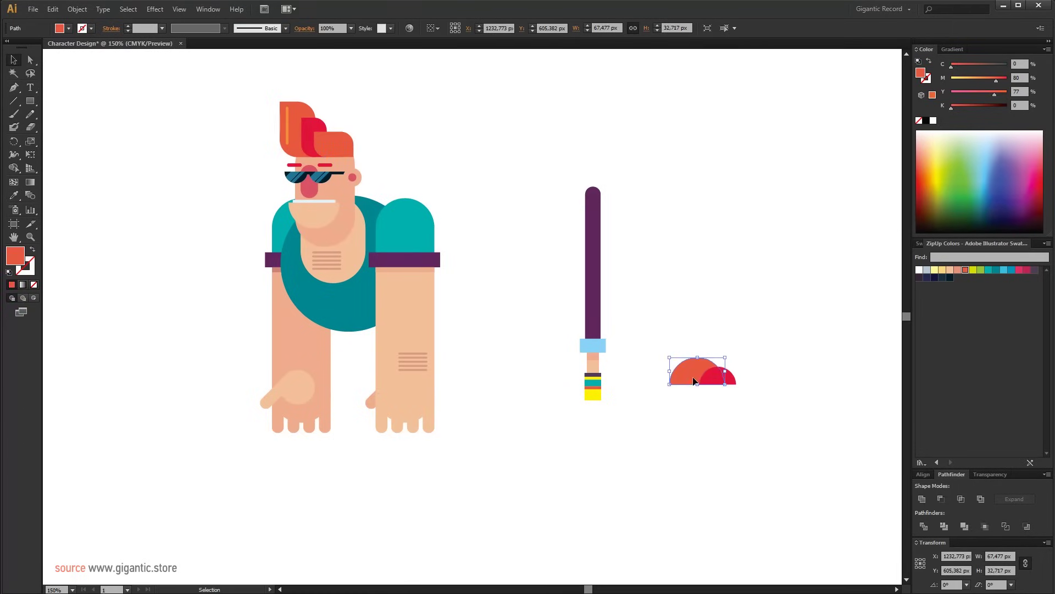
right_click(694, 378)
click(815, 536)
click(764, 418)
drag(733, 379, 734, 379)
click(659, 352)
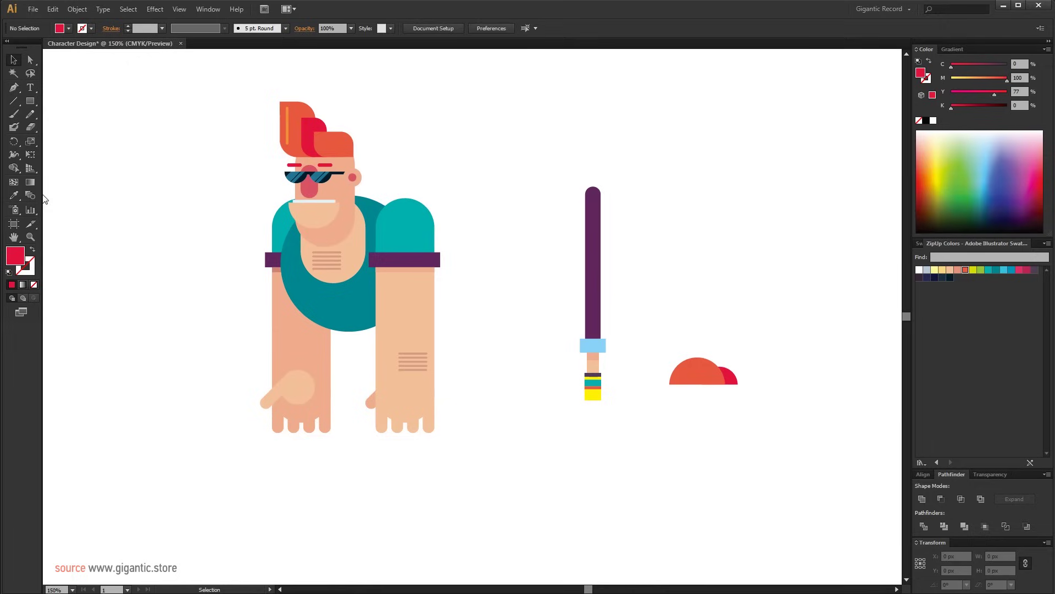
- Draw a sole about 83 × 7 px along the underside of the shoe and fill it with dark navy
drag(670, 384, 738, 390)
click(942, 277)
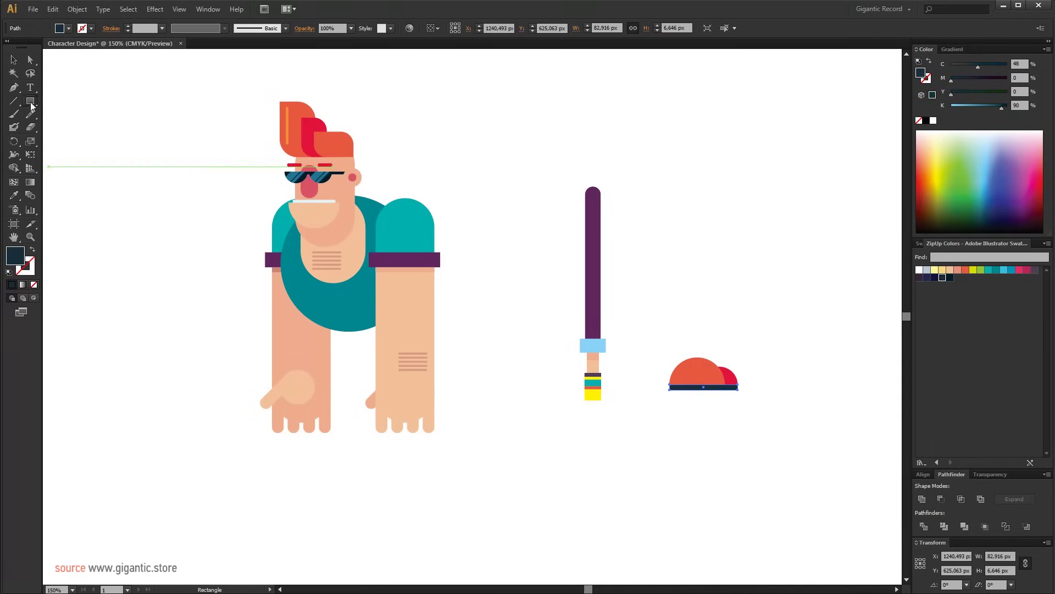
- Draw a rounded rectangle about 31 × 55 px above the shoe and fill it with the heel's crimson
drag(31, 100, 72, 114)
drag(712, 304, 738, 350)
key(i)
click(730, 378)
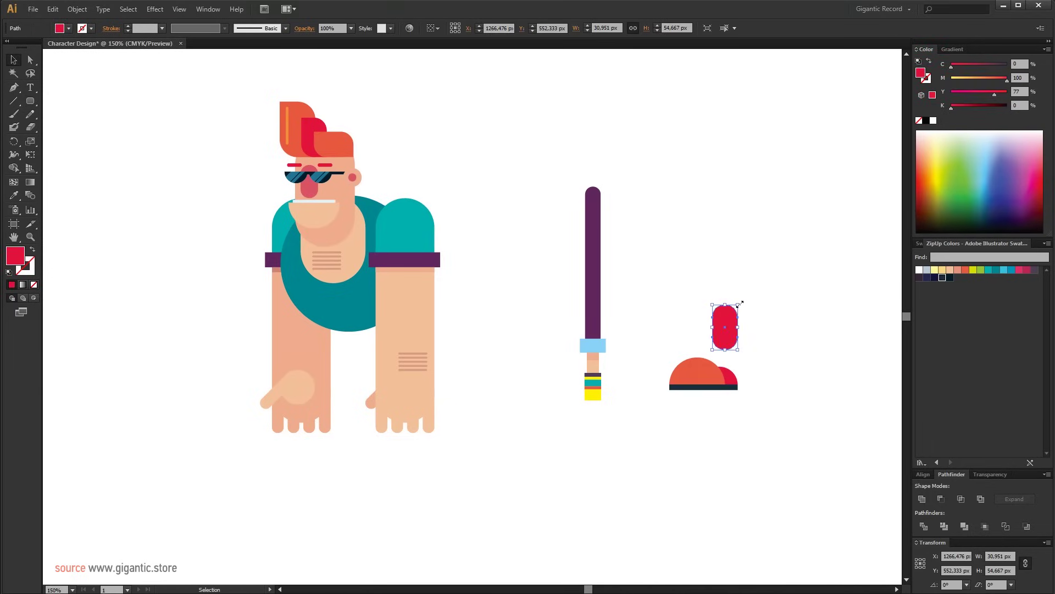
- Scale down the crimson rounded shape and place it behind the shoe so only its rounded top sticks out
drag(738, 305, 731, 318)
drag(725, 327, 717, 357)
right_click(717, 354)
click(858, 549)
click(735, 362)
click(731, 377)
click(780, 394)
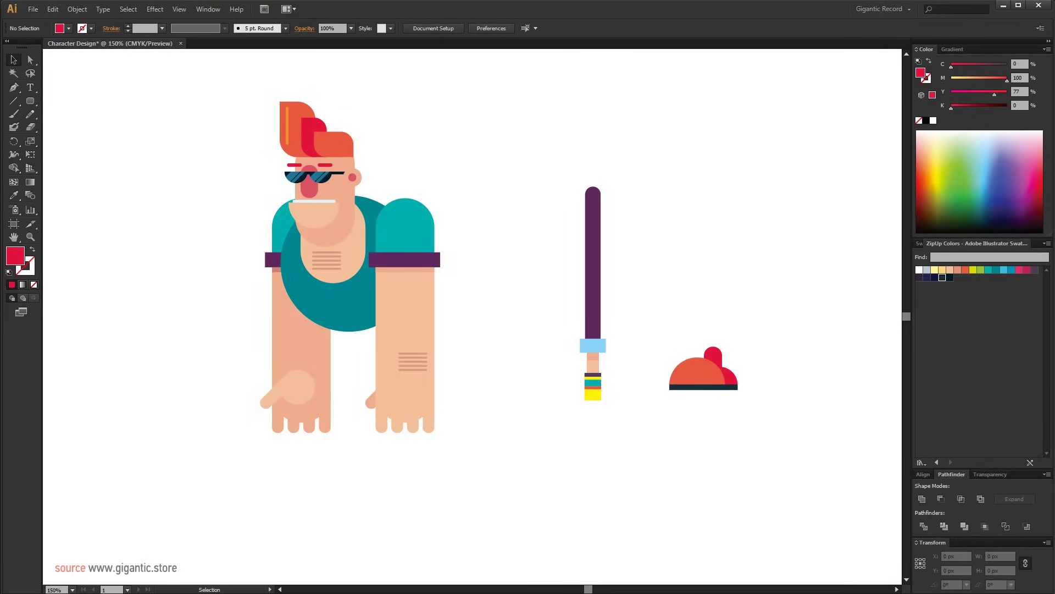
- Draw a circle about 80 px wide above the shoe and give it a crimson outline with no fill
drag(30, 109, 52, 125)
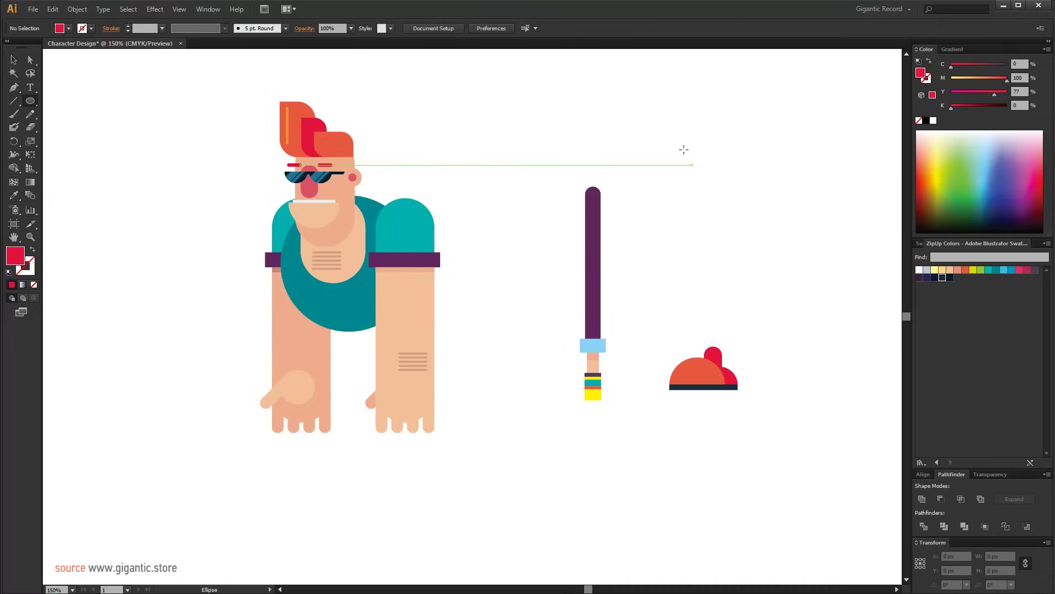
drag(680, 145, 744, 210)
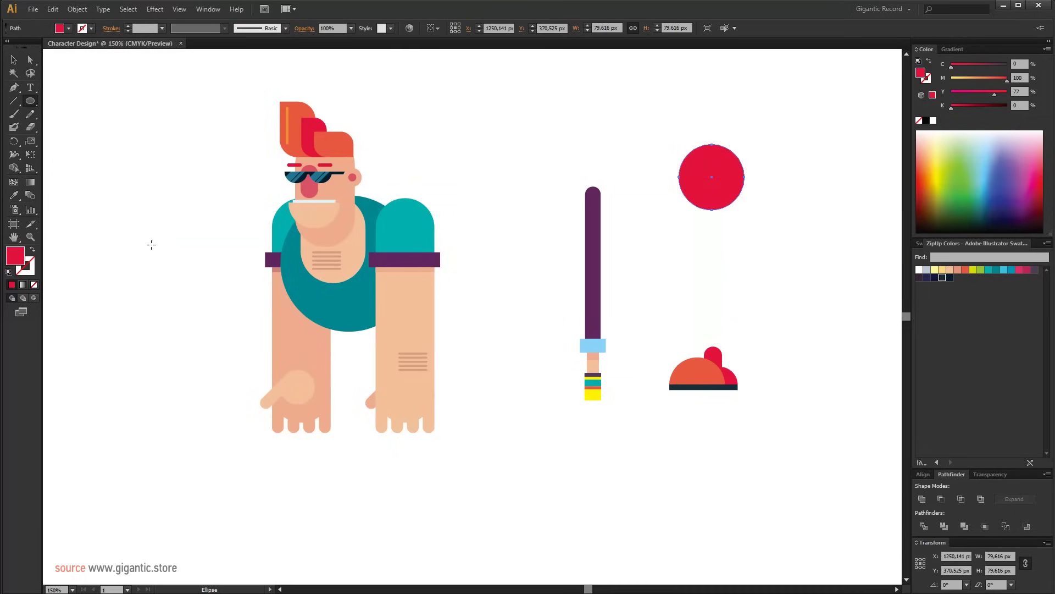
click(31, 252)
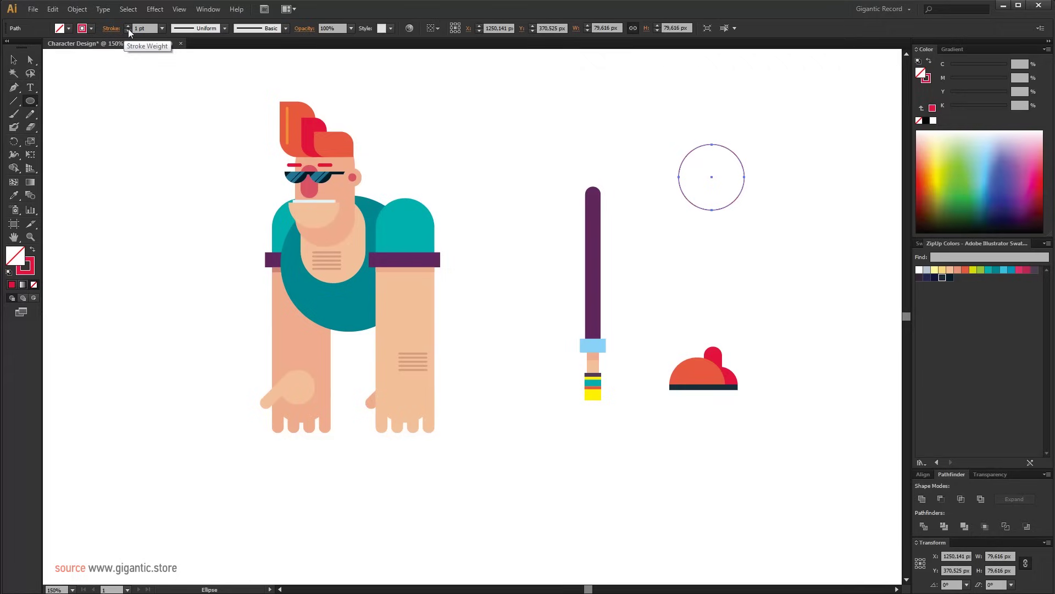
- Increase the circle's stroke weight to 17 pt
click(128, 26)
click(128, 26)
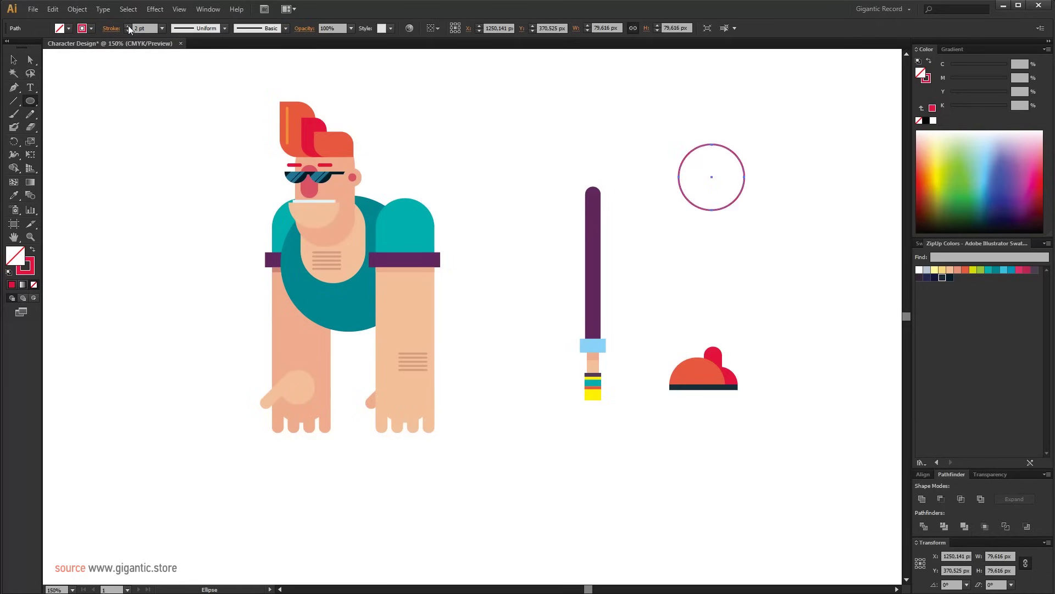
click(128, 26)
click(129, 26)
click(128, 26)
click(128, 26)
click(128, 26)
click(128, 26)
click(128, 26)
click(128, 26)
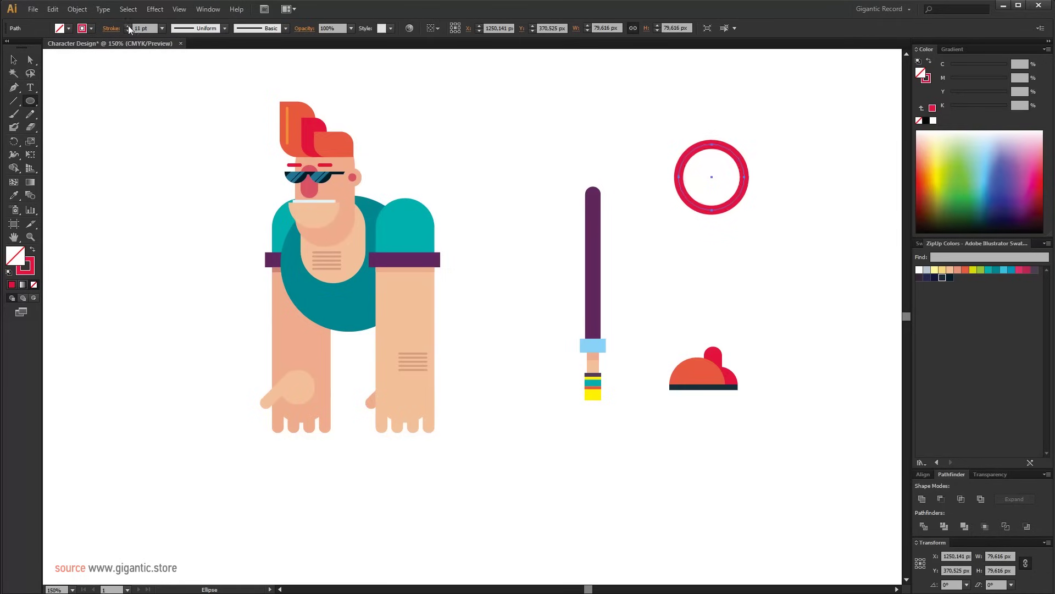
click(128, 25)
click(128, 26)
click(128, 26)
click(128, 26)
click(128, 26)
click(128, 25)
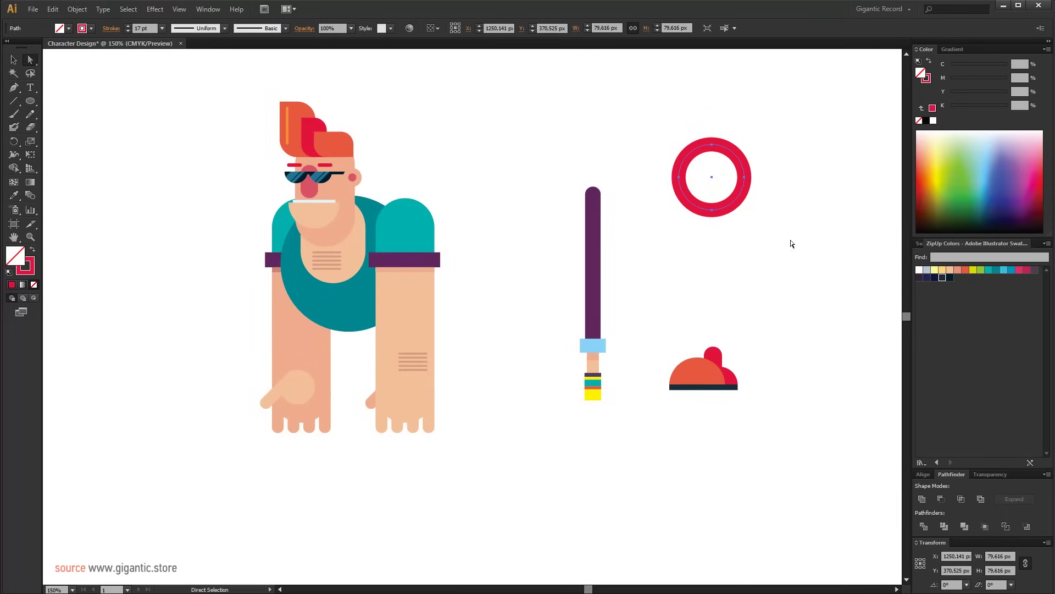
- Trim the ring to its upper-left quarter arc and give the stroke round caps
drag(706, 181, 704, 203)
key(Delete)
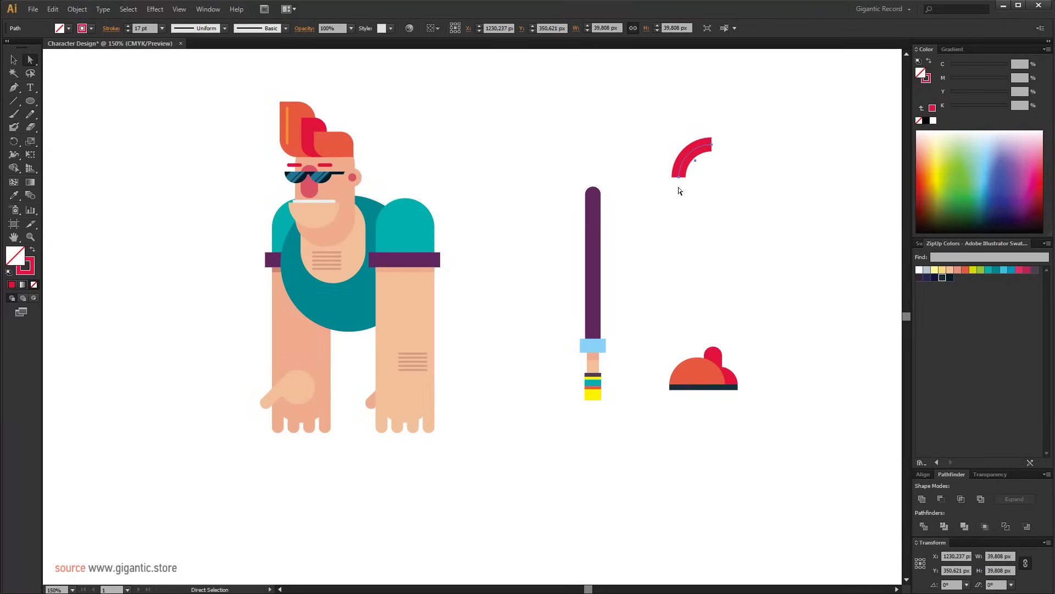
click(115, 31)
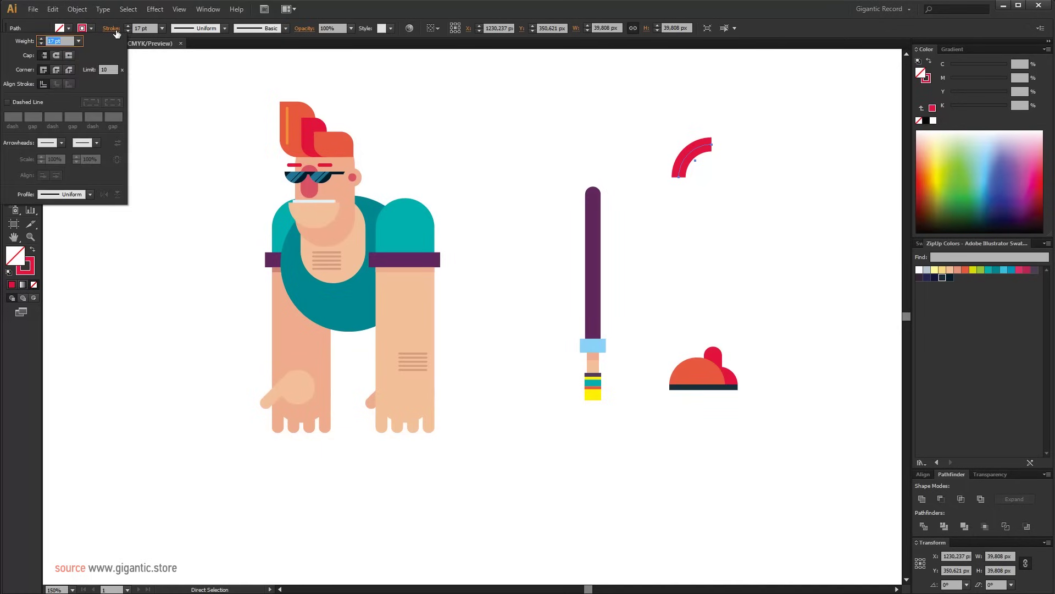
click(55, 56)
click(378, 120)
click(13, 60)
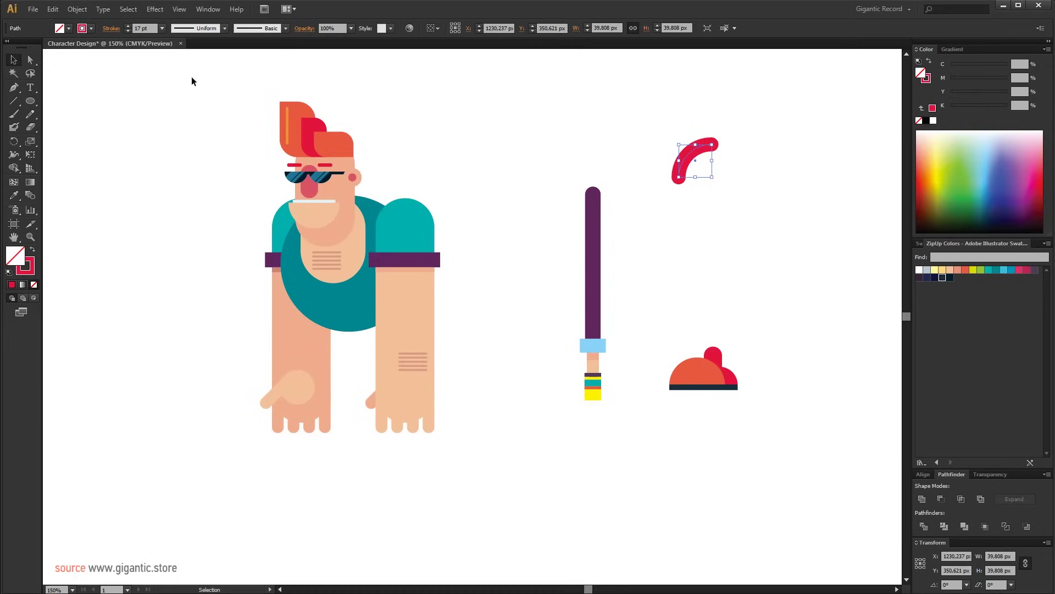
click(191, 81)
click(704, 157)
drag(713, 179, 793, 258)
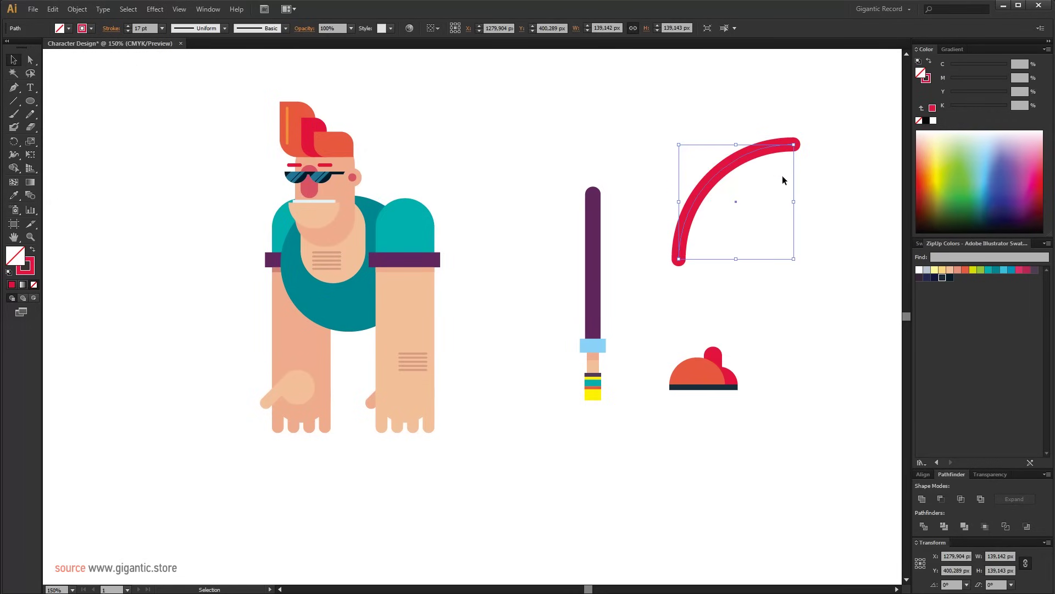
key(ctrl+z)
key(a)
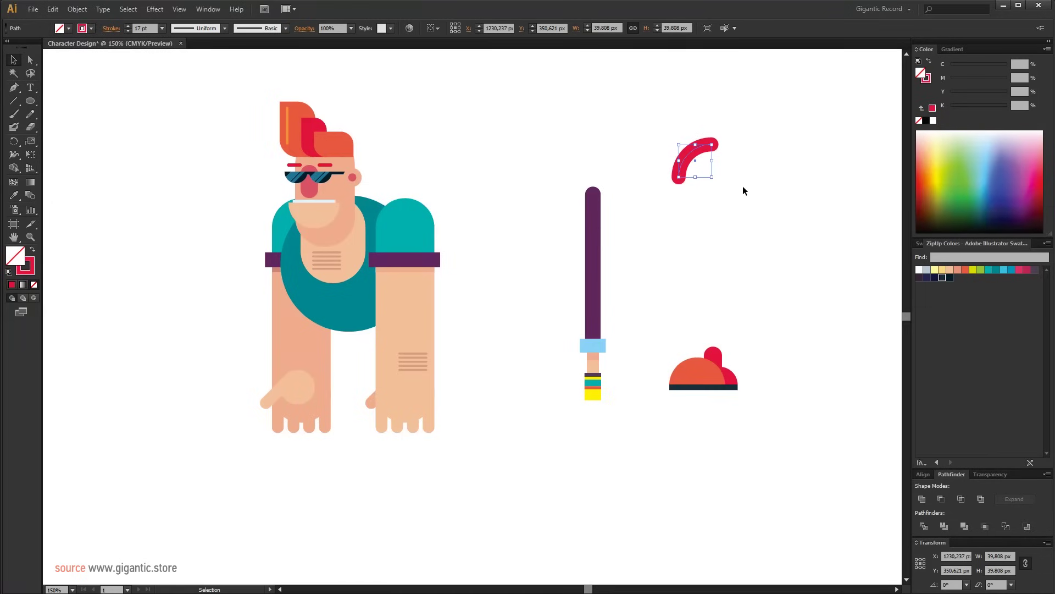
- Convert the arc's stroke into a filled shape with Outline Stroke
click(77, 9)
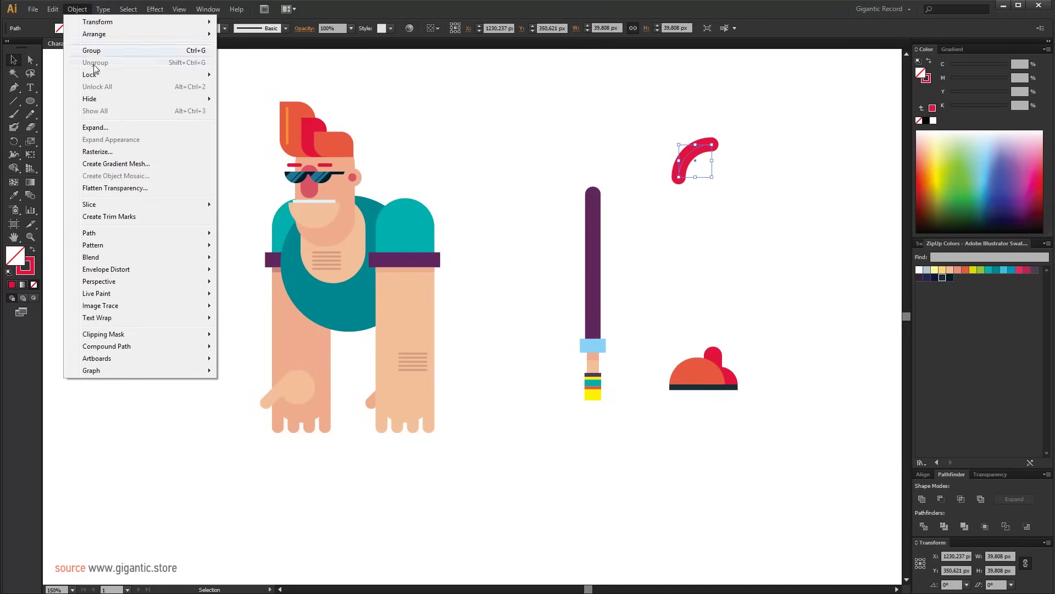
mouse_move(107, 233)
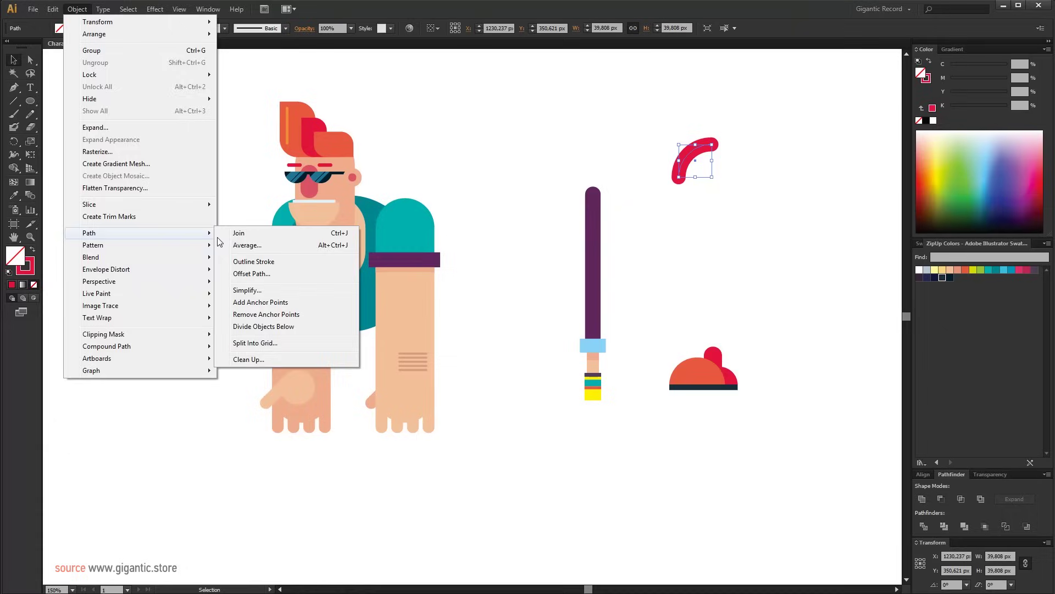
click(253, 262)
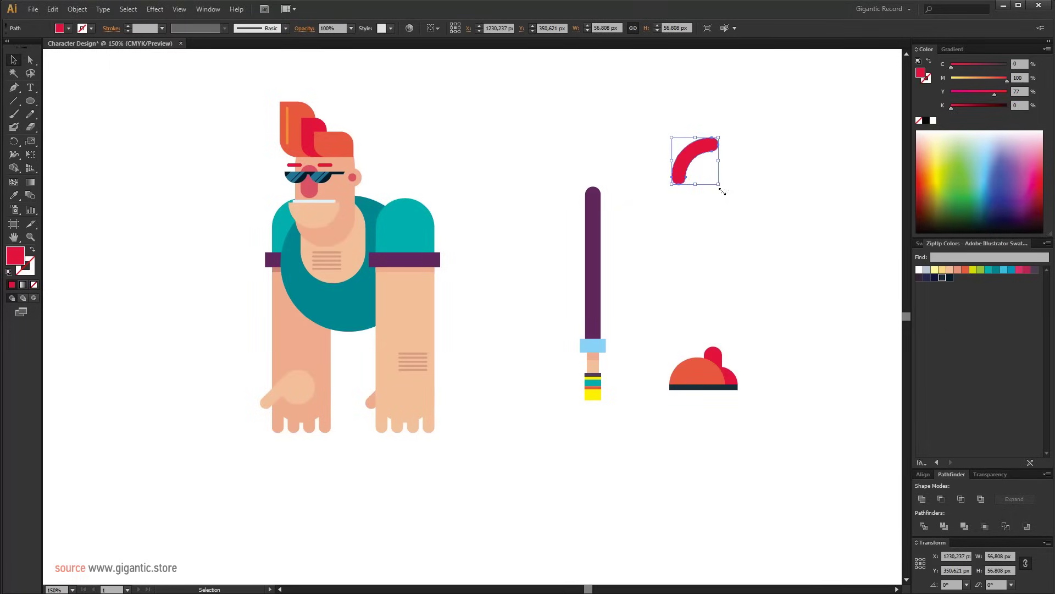
- Shrink the outlined arc onto the shoe's orange dome as a highlight and colour it like the hair's light orange stripe
drag(719, 184, 819, 306)
drag(819, 130, 685, 373)
key(i)
click(291, 124)
- Group all the shoe parts and fit the slightly reduced shoe over the striped sock at the leg's lower end
drag(759, 330, 656, 398)
key(ctrl+g)
drag(738, 347, 733, 357)
click(763, 394)
drag(715, 382, 600, 402)
click(628, 454)
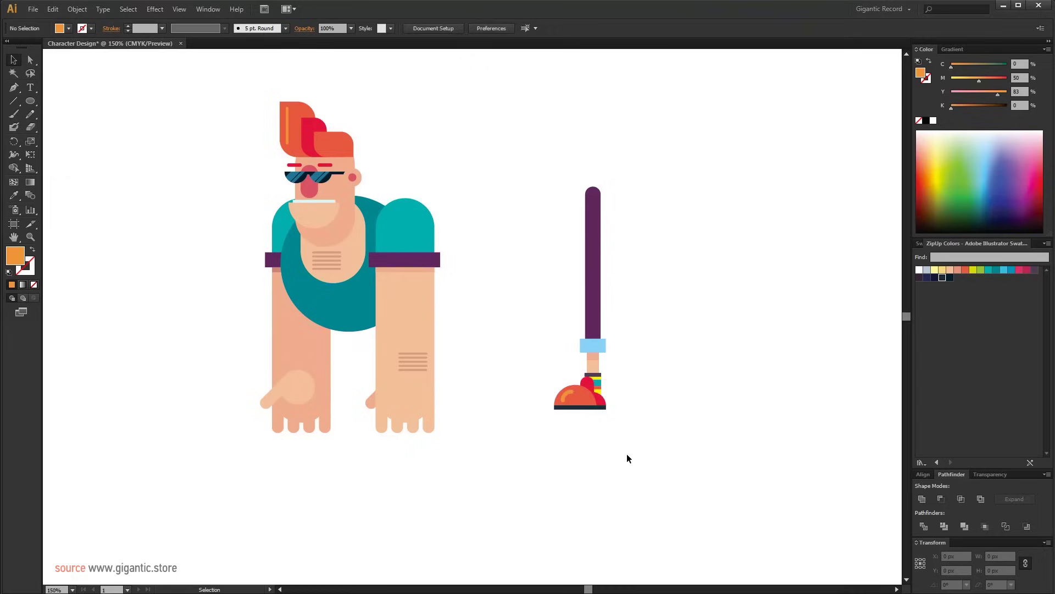
- Recolour the striped sock's bands, making the top band pink and the middle band dark navy
double_click(599, 384)
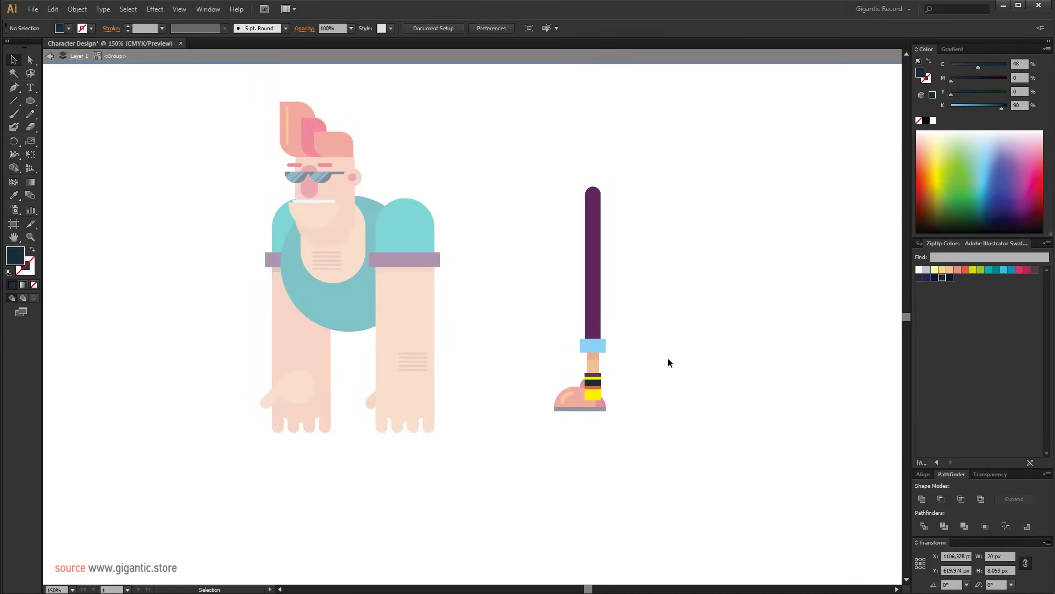
drag(668, 363, 589, 376)
right_click(772, 292)
click(797, 304)
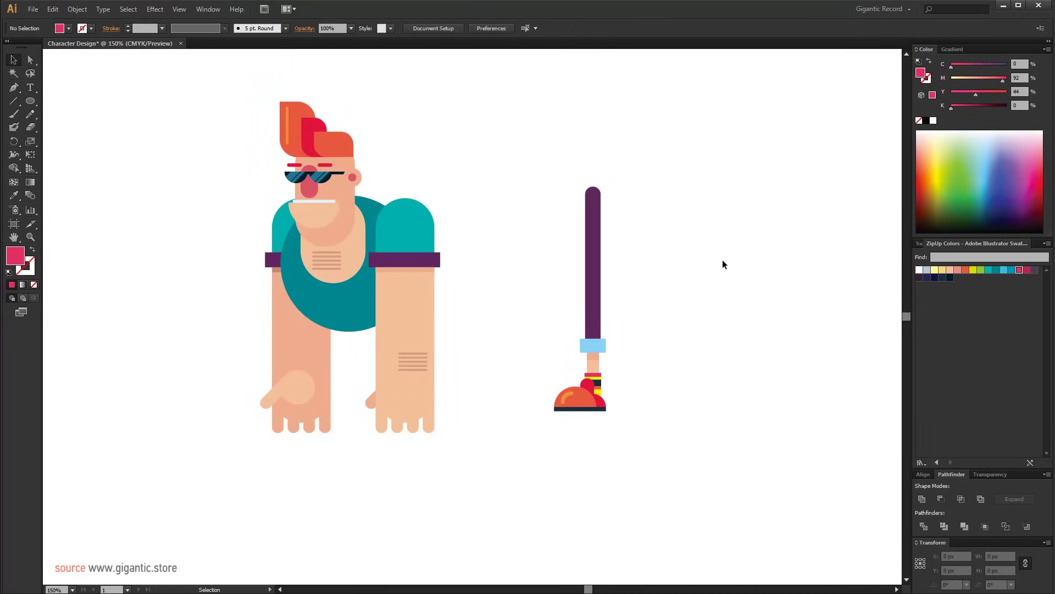
- Shift the whole leg over and shorten its thin purple part by lowering its rounded upper end
drag(669, 167, 551, 414)
drag(593, 264, 541, 331)
click(31, 59)
drag(552, 252, 616, 316)
key(shift+Down)
key(shift+Down)
- Move both arms aside, clear of the body, and place the leg under the teal torso
click(14, 60)
click(63, 80)
drag(300, 352, 177, 352)
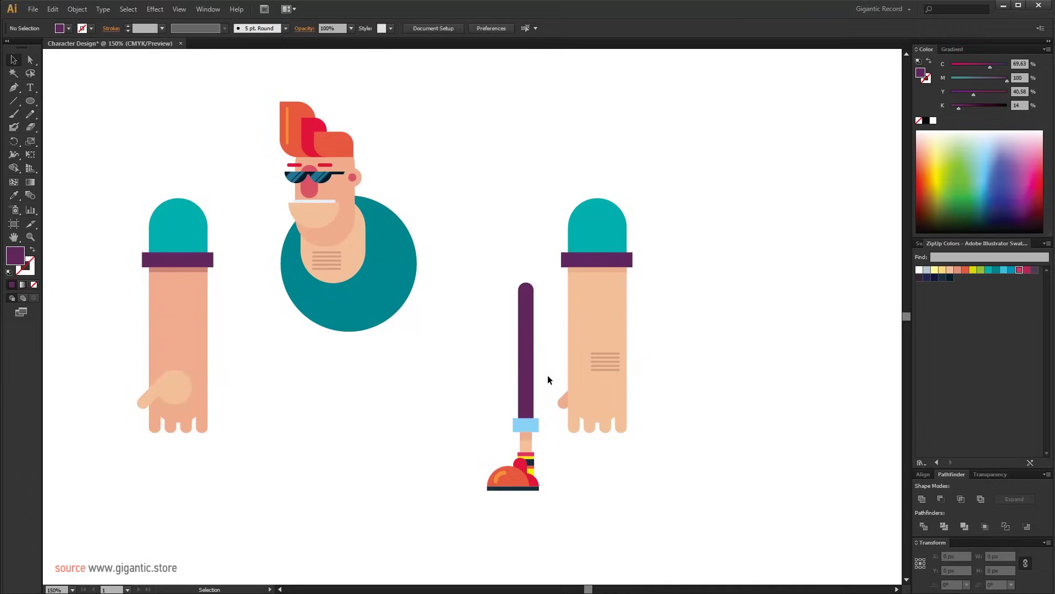
drag(529, 376, 374, 374)
click(451, 407)
click(321, 333)
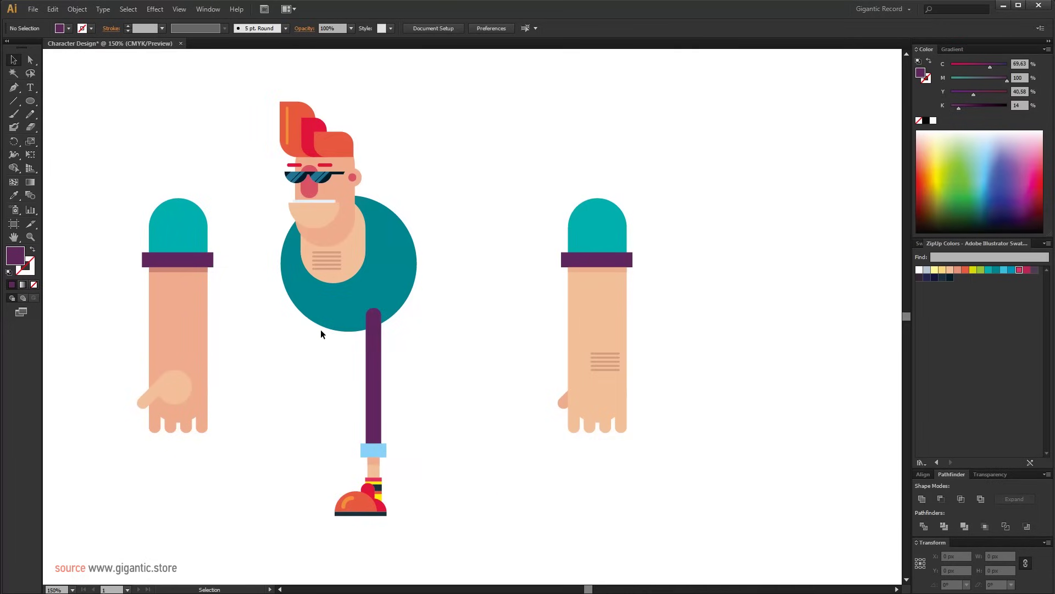
- Draw a purple rounded rectangle about 80 × 107 px for the hips and place it over the torso's lower edge
drag(31, 99, 66, 114)
mouse_move(460, 290)
mouse_down()
mouse_move(529, 365)
mouse_move(524, 400)
mouse_move(526, 377)
mouse_up()
key(v)
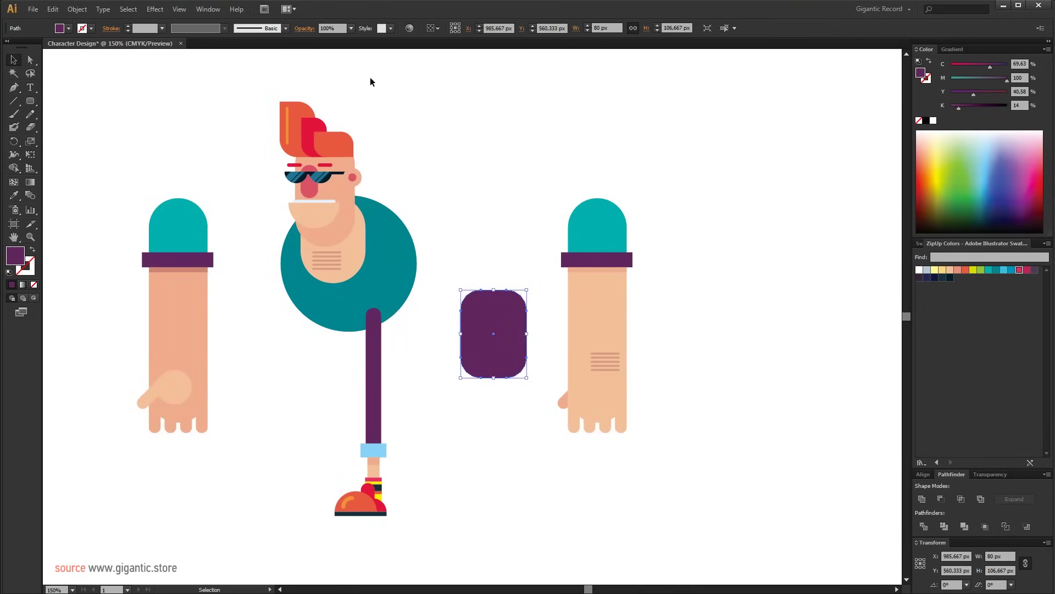
drag(519, 334, 385, 309)
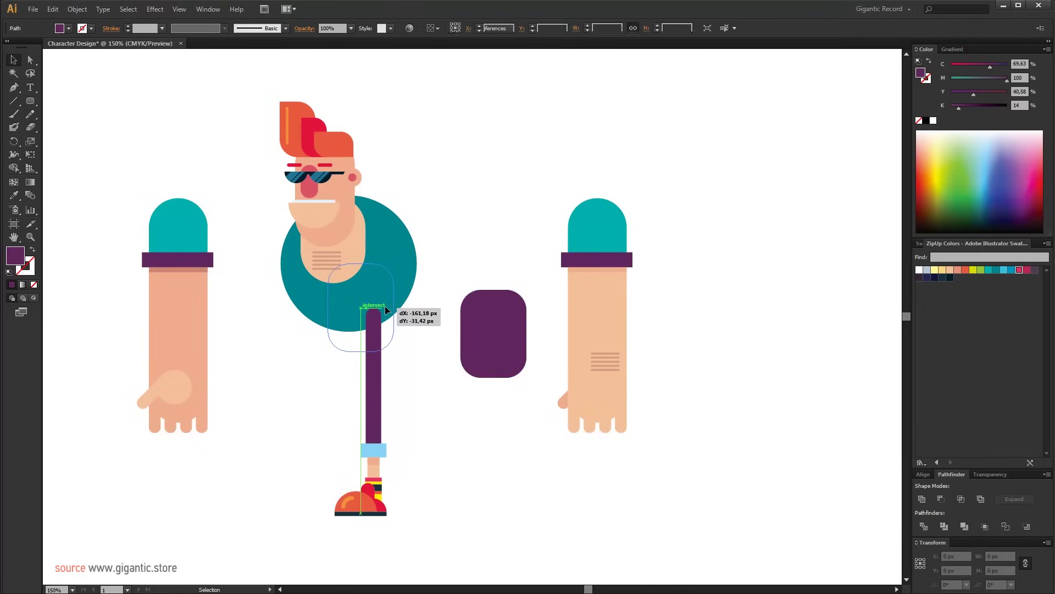
right_click(385, 308)
click(300, 392)
- Send the hips and leg behind the teal torso and move the leg further down below the hips
drag(372, 413, 372, 416)
drag(451, 474, 348, 345)
right_click(349, 345)
mouse_move(409, 439)
click(479, 474)
click(381, 415)
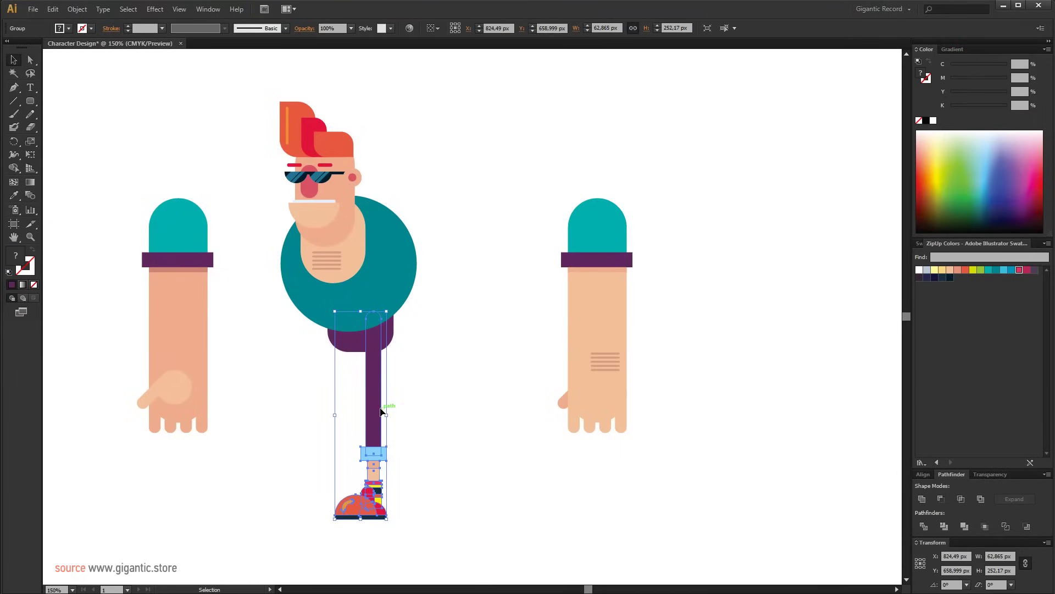
click(426, 429)
click(362, 500)
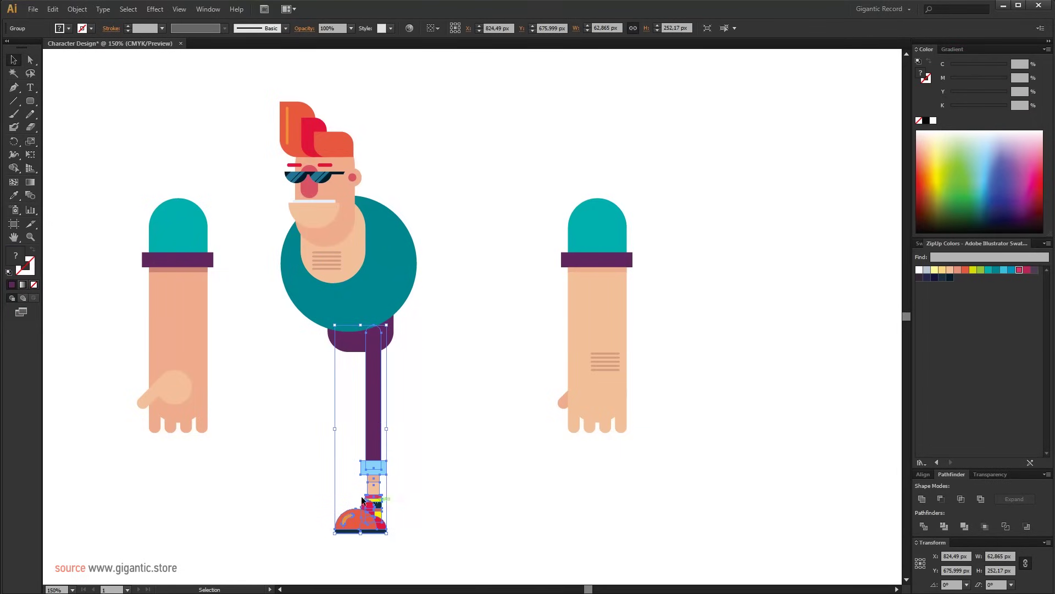
- Enlarge the leg to about 73 px wide, adjust its upper end and fit it under the hips' outer side
drag(372, 406, 435, 393)
drag(452, 310, 382, 379)
key(a)
click(15, 60)
click(465, 348)
click(461, 413)
click(388, 361)
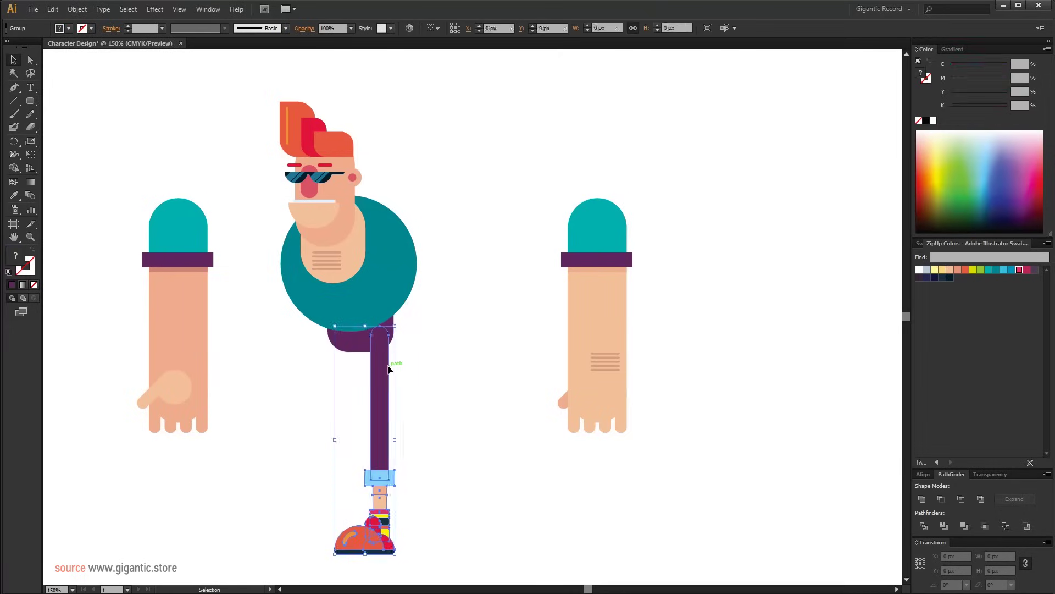
- Duplicate the leg to its left as the rear leg and send the copy to the back
key(a)
key(v)
drag(381, 400, 356, 399)
right_click(356, 400)
mouse_move(386, 487)
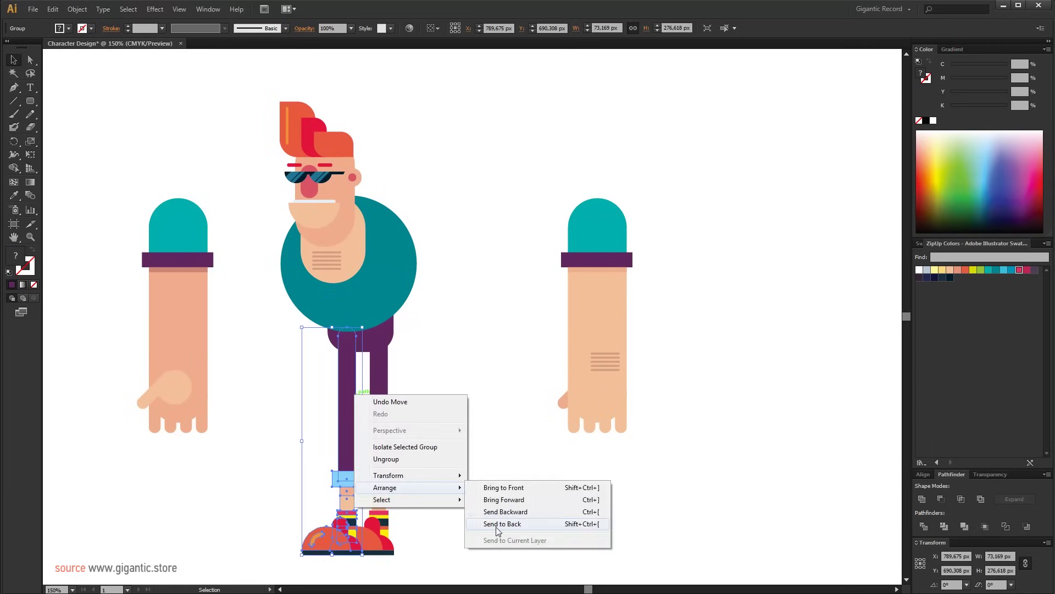
click(497, 525)
click(456, 558)
- Recolour the rear shoe's orange dome with the red sampled from the same shoe
double_click(346, 528)
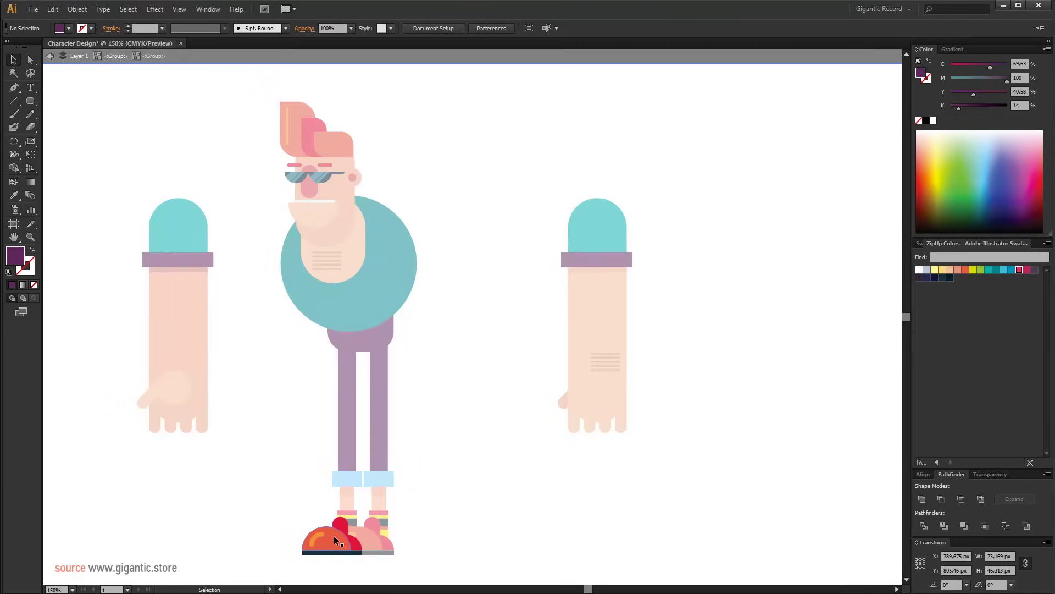
key(i)
click(340, 522)
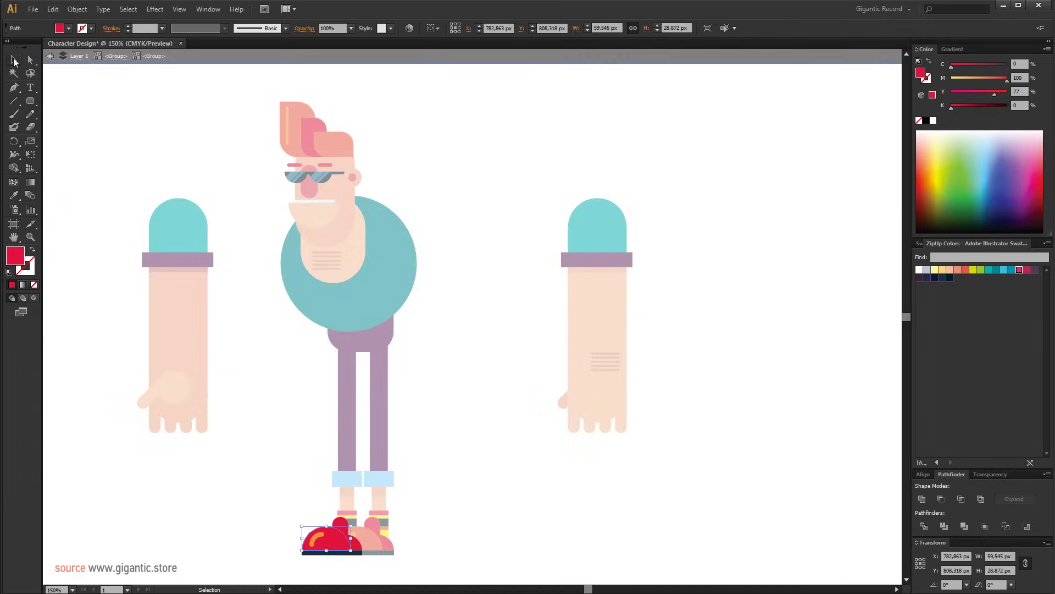
click(13, 60)
double_click(459, 285)
- Darken the rear leg's purple fill by raising its black value to 36%
double_click(353, 406)
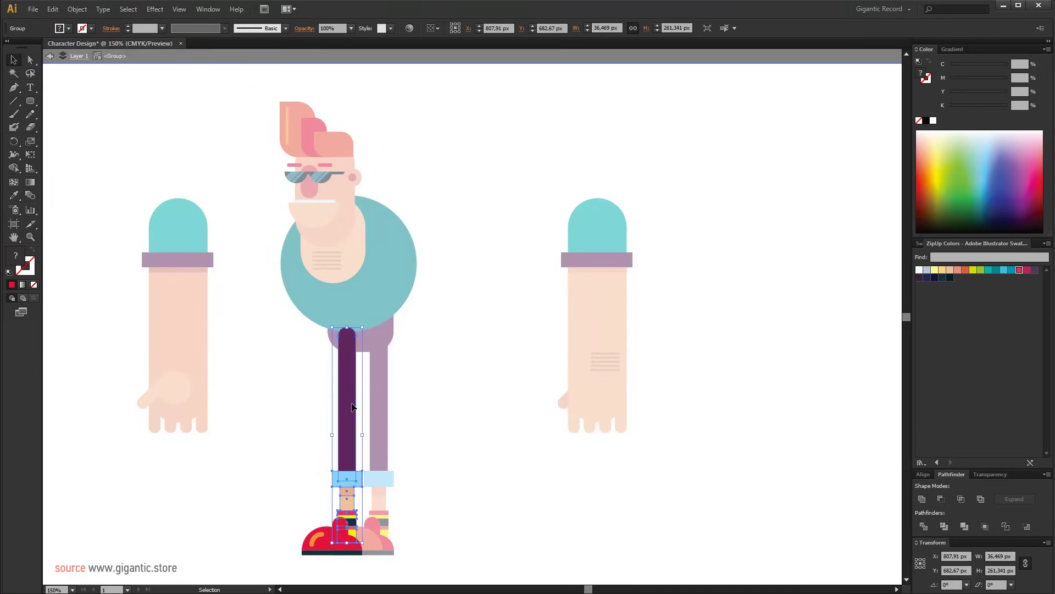
double_click(352, 407)
click(972, 106)
double_click(565, 147)
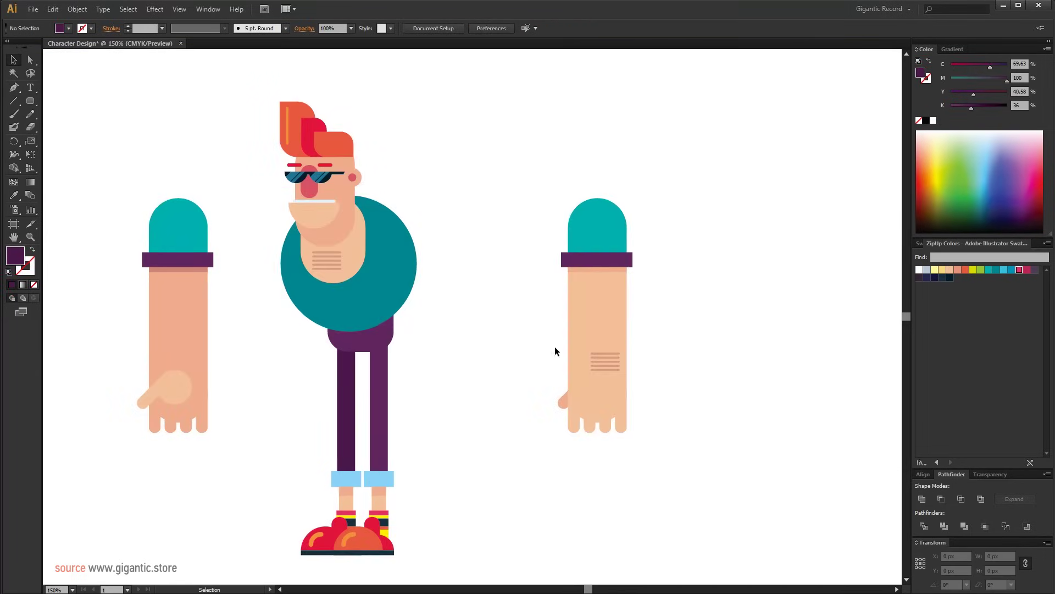
- Move the front arm back onto the torso's right shoulder and nudge it into place
drag(610, 302, 431, 307)
key(Left)
key(Left)
key(Left)
key(Left)
key(Left)
click(229, 312)
- Send the rear arm to the back and position it behind the torso's left shoulder
click(175, 293)
right_click(172, 293)
mouse_move(240, 389)
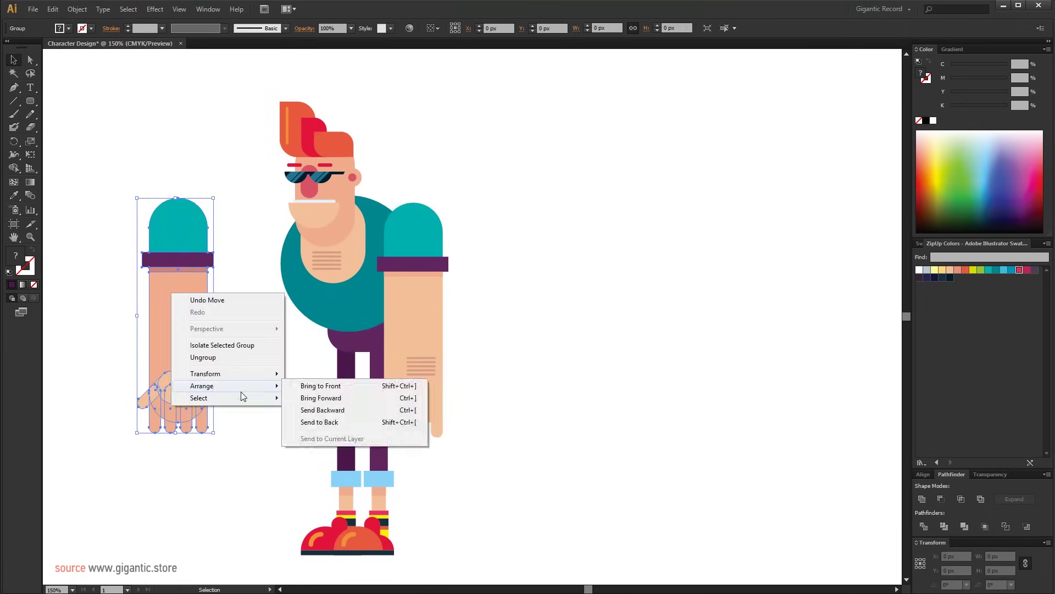
click(308, 422)
drag(184, 290, 299, 289)
key(Right)
key(Right)
key(Right)
key(Right)
key(Right)
key(Right)
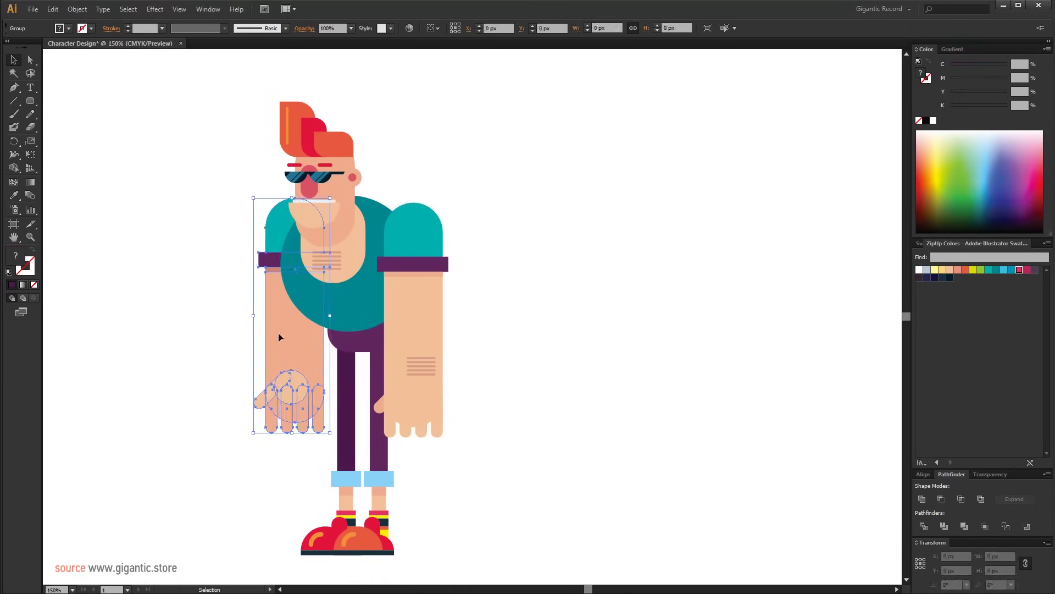
click(261, 345)
click(276, 354)
- Nudge the hips and both legs together slightly to the left under the torso
click(436, 561)
drag(437, 562, 355, 379)
shift+click(418, 346)
key(Left)
key(Left)
key(Left)
key(Left)
key(Left)
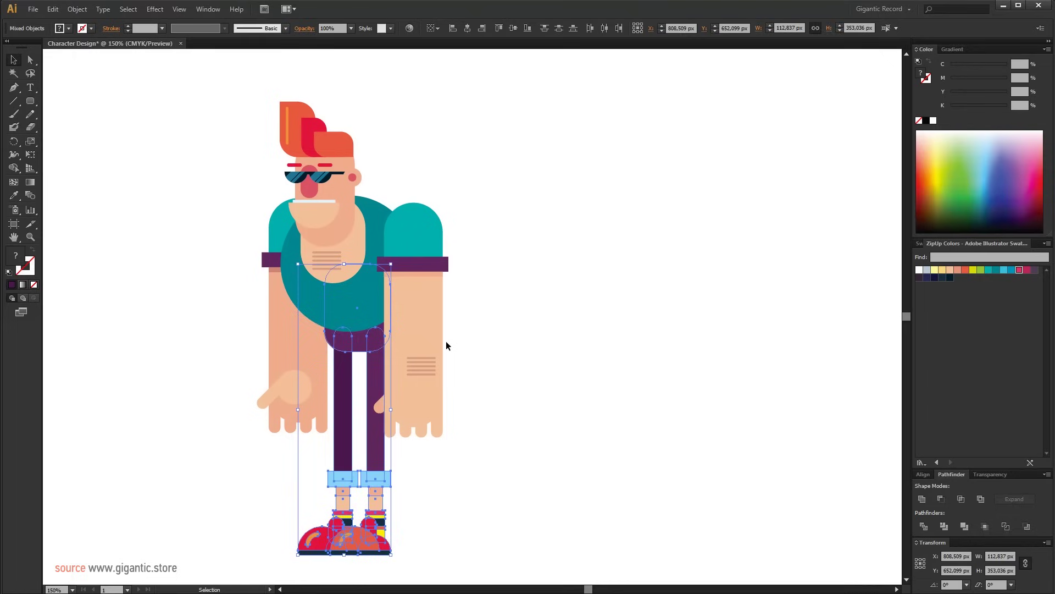
click(515, 355)
- Scale the whole character down to about 70% and move it to the middle of the canvas
drag(509, 113, 275, 533)
drag(449, 101, 431, 221)
drag(339, 378, 529, 286)
- Shift both legs and the hips a little to the right, towards the front arm
click(549, 418)
click(526, 455)
drag(544, 462, 485, 447)
key(shift+Right)
click(575, 457)
click(526, 339)
drag(522, 305, 527, 305)
click(684, 372)
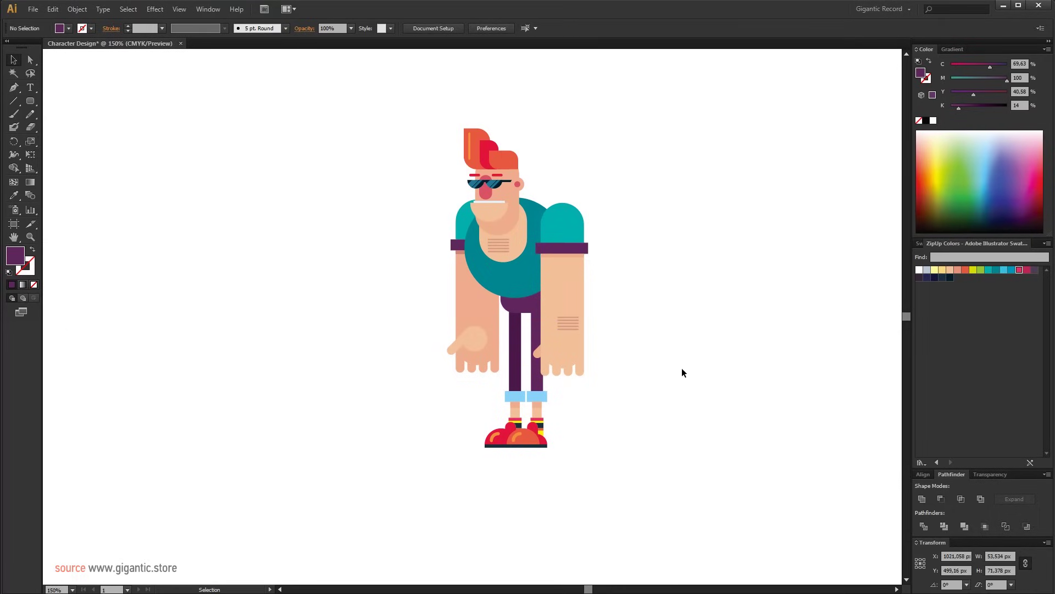
- Nudge the hips and legs slightly left, and bring the front arm slightly left as well
click(541, 398)
shift+click(525, 305)
key(Left)
key(Left)
key(Left)
key(Left)
click(623, 353)
click(558, 320)
key(Left)
key(Left)
key(ctrl+shift+a)
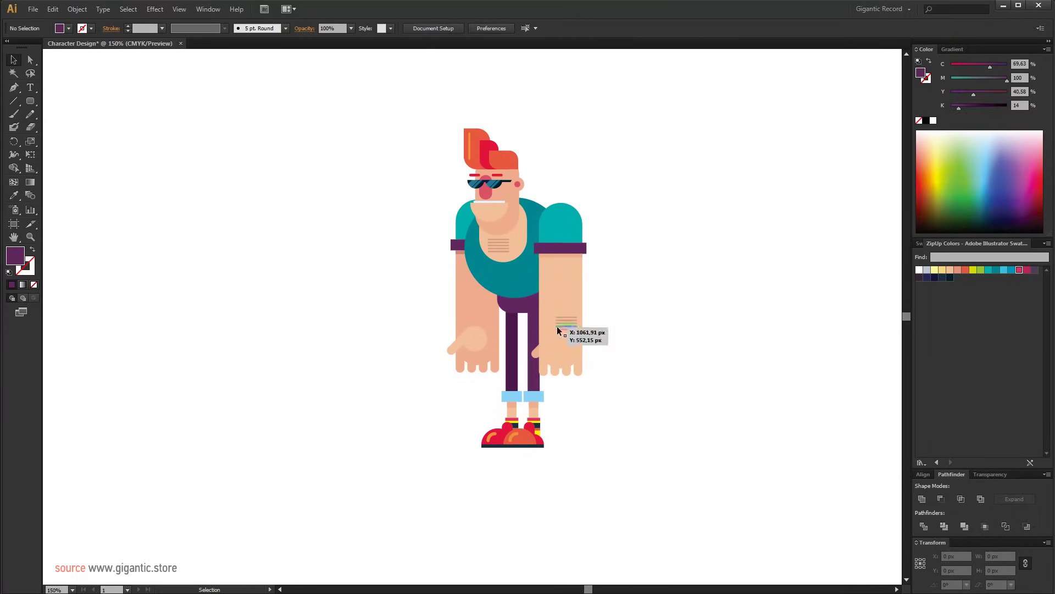
- Draw a rounded bar about 143 × 13 px below the shoes and fill it pale grey-blue with C 17, K 9
click(30, 101)
drag(456, 459, 574, 469)
click(926, 270)
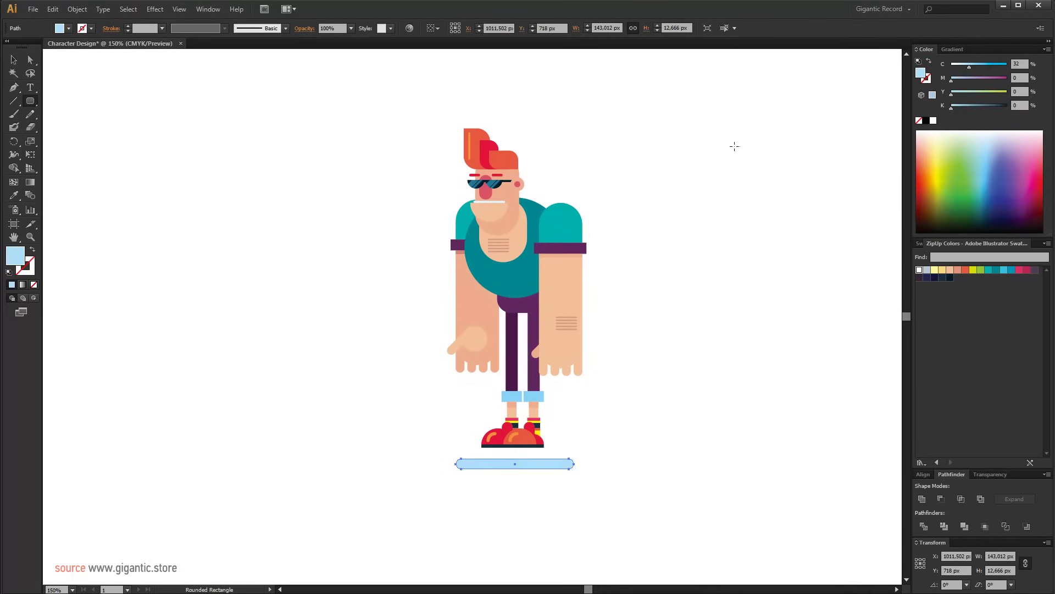
drag(963, 68, 960, 66)
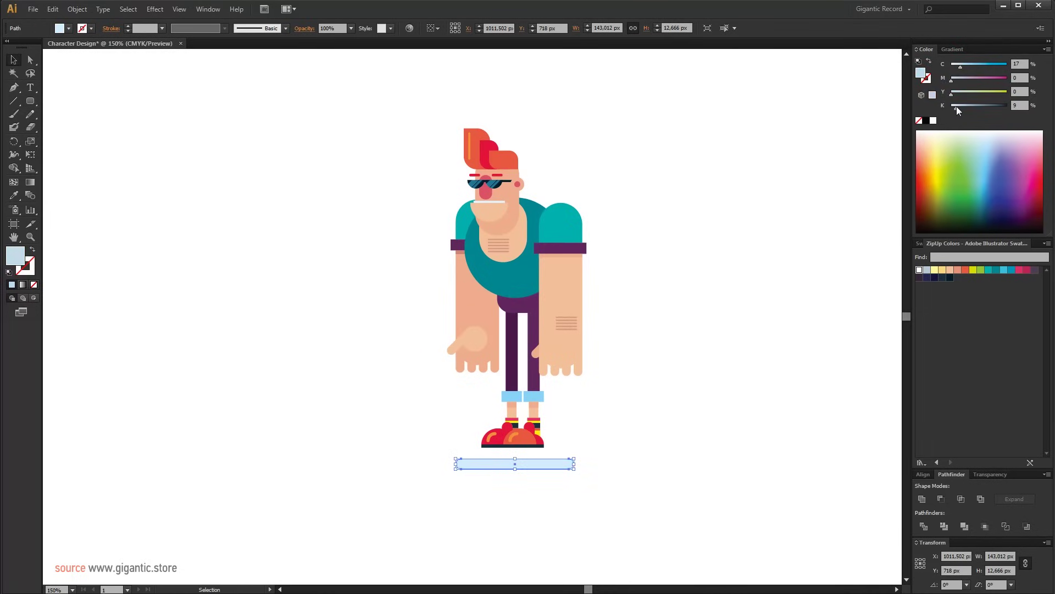
drag(952, 107, 956, 108)
- Move the pale bar up under the shoes as a ground shadow and send it to the back
drag(544, 465, 547, 445)
right_click(547, 446)
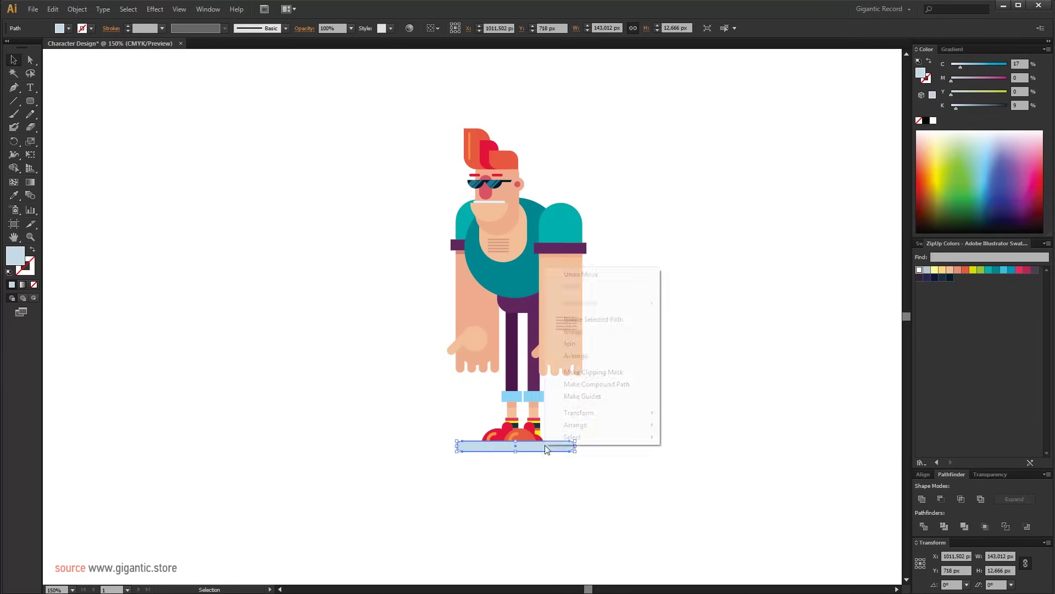
mouse_move(589, 428)
click(699, 461)
key(ctrl+shift+a)
- Select the whole character with its shadow, reposition it and enlarge it to fill more of the canvas
key(ctrl+a)
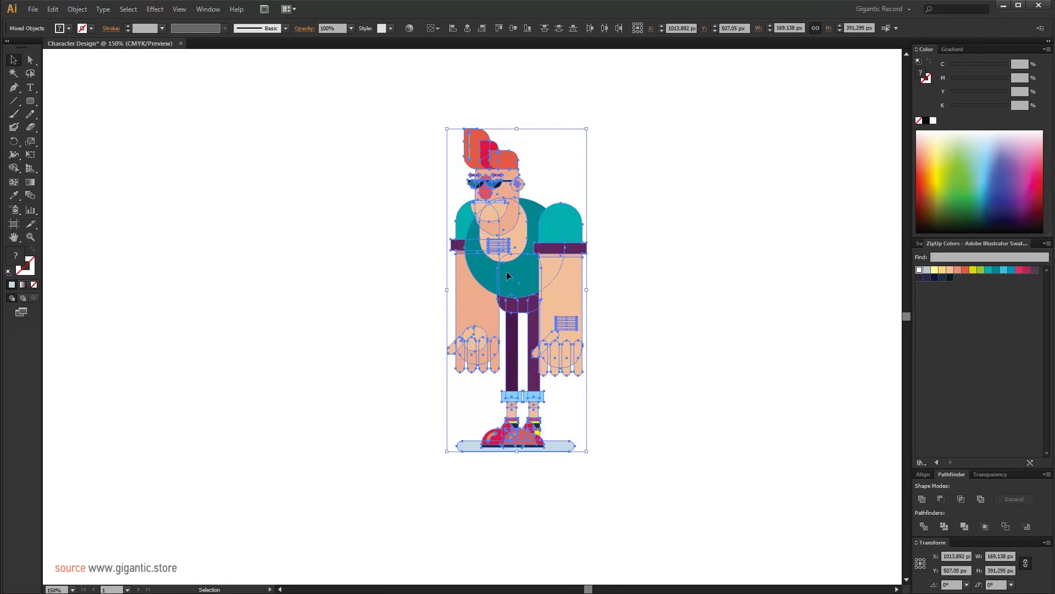
drag(509, 274, 475, 285)
drag(552, 136, 608, 88)
click(675, 238)
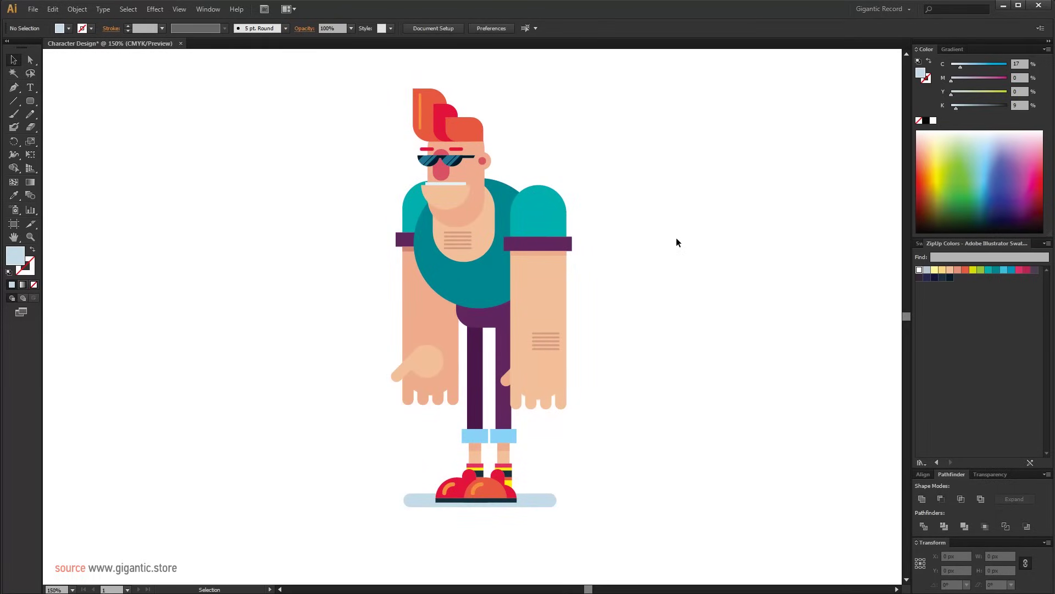